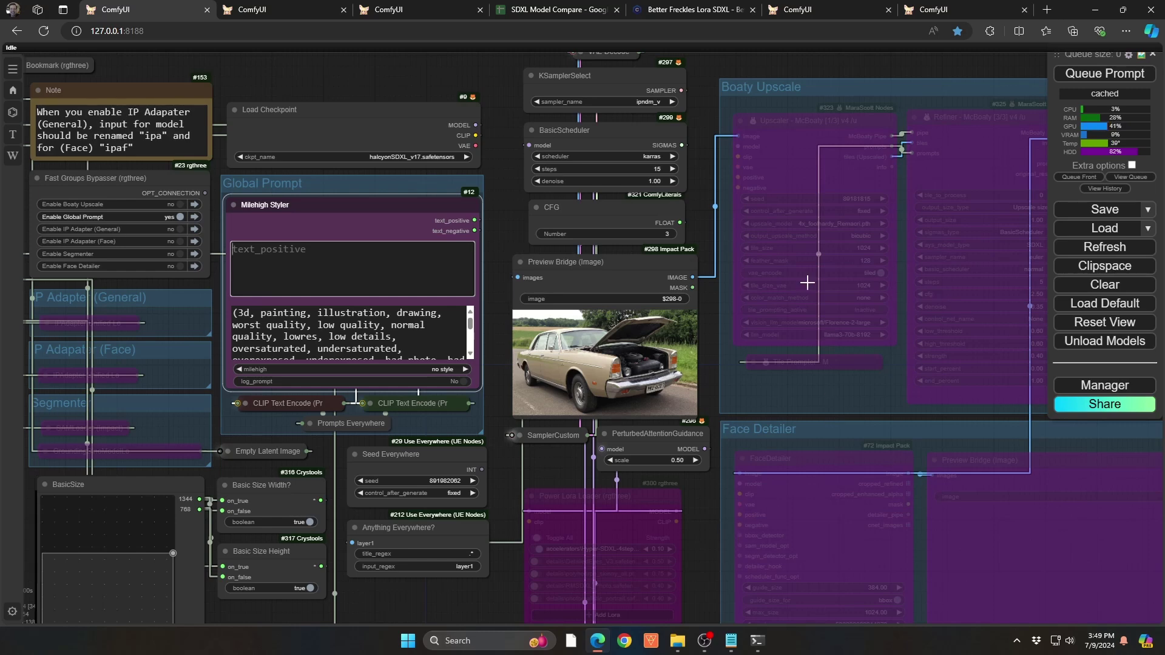
- Enable the Boaty Upscale group in the Fast Groups Bypasser
drag(842, 74, 514, 109)
key(Escape)
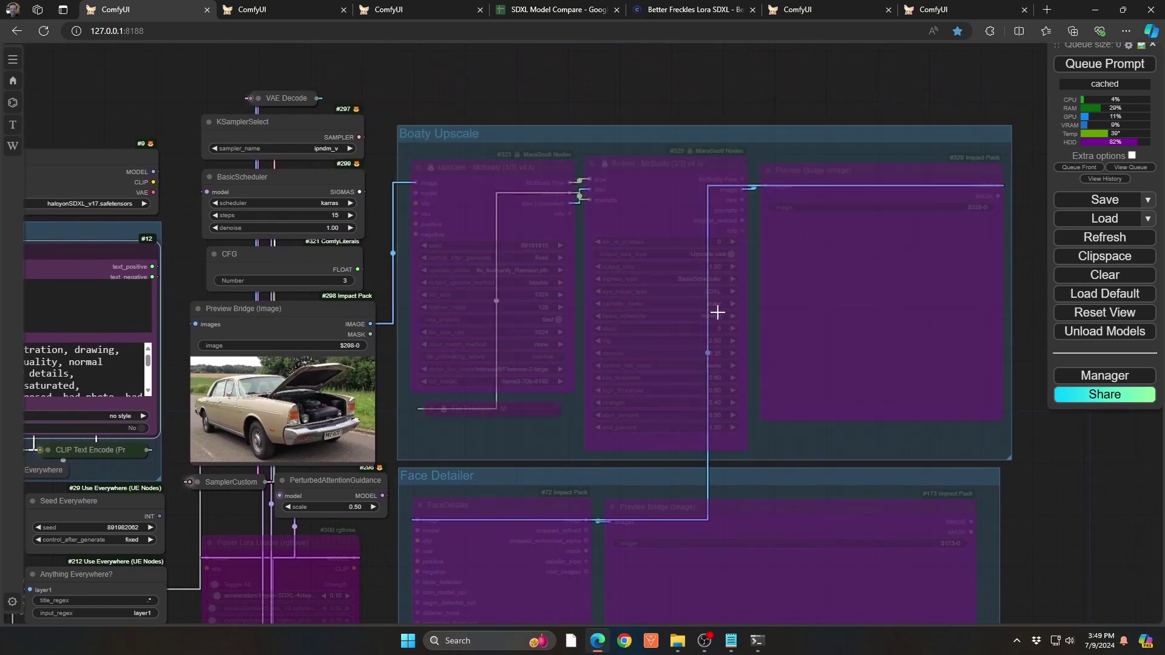
drag(515, 95, 686, 78)
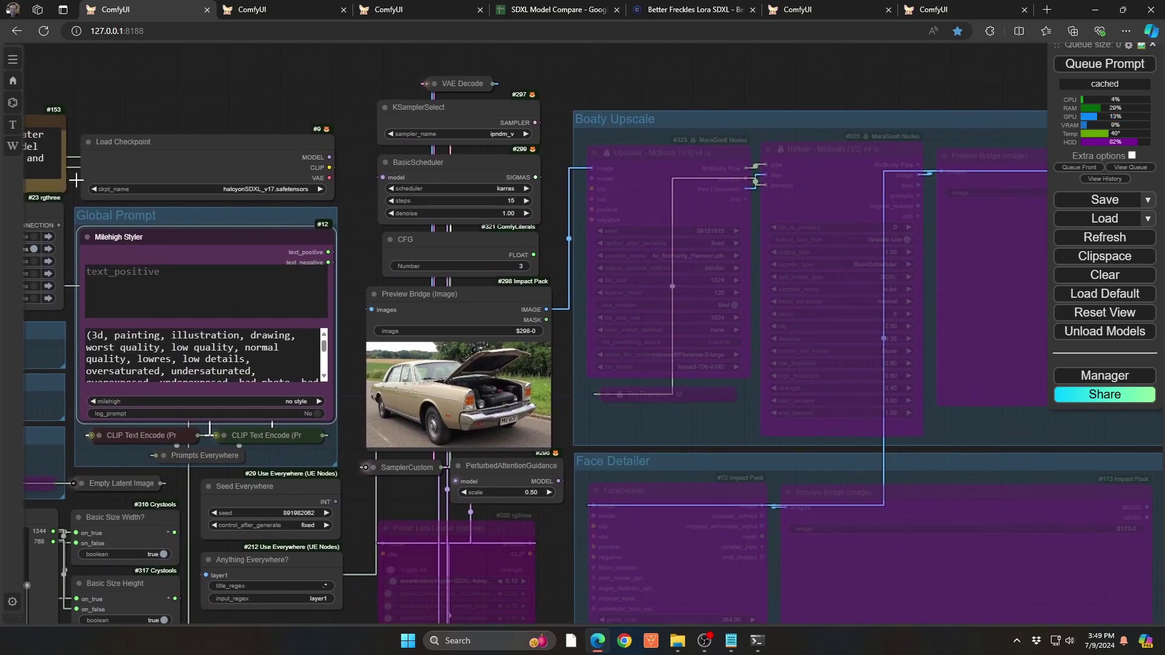
drag(257, 88, 347, 76)
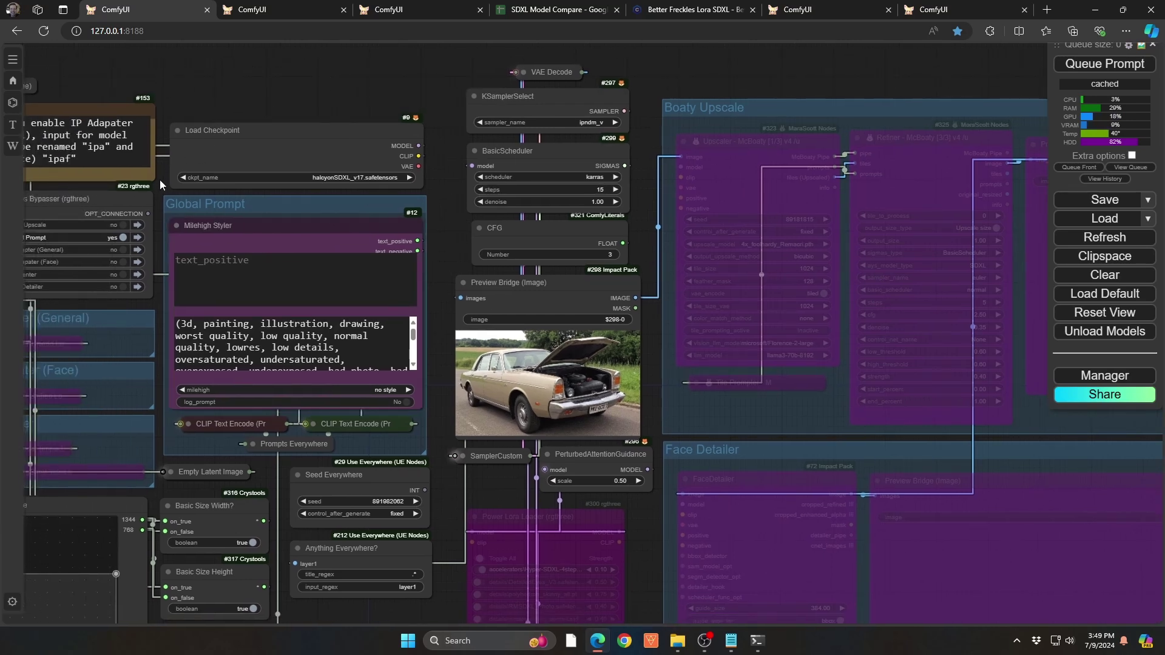
click(123, 225)
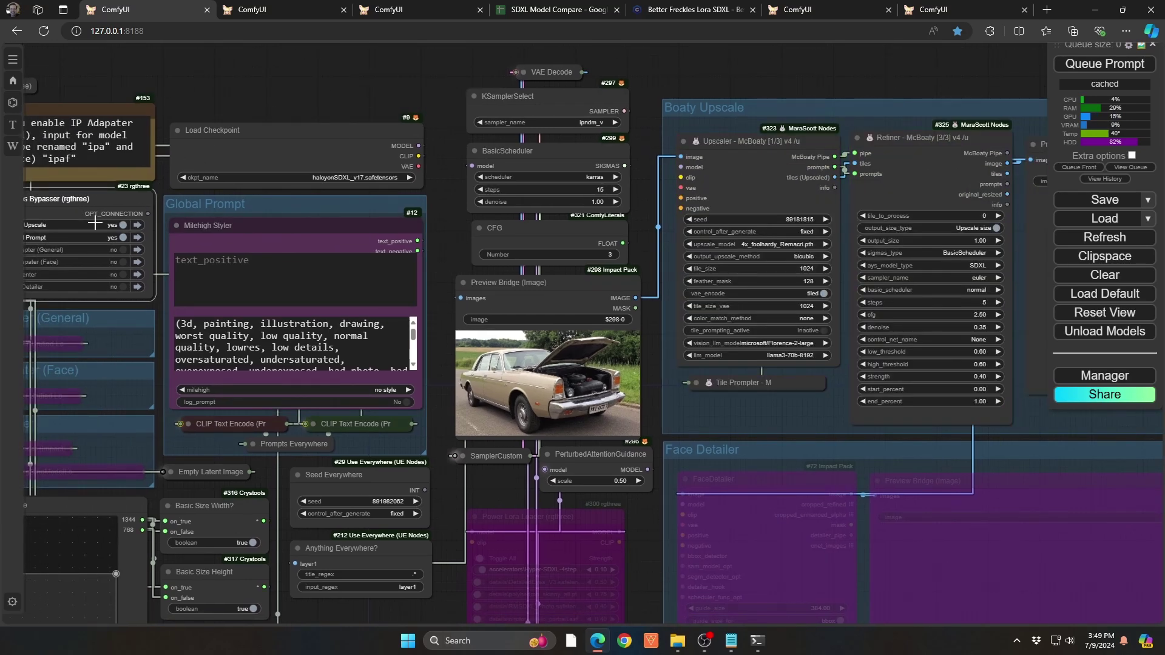
- Zoom in to inspect the now-active Upscaler and Refiner nodes
drag(799, 71, 526, 90)
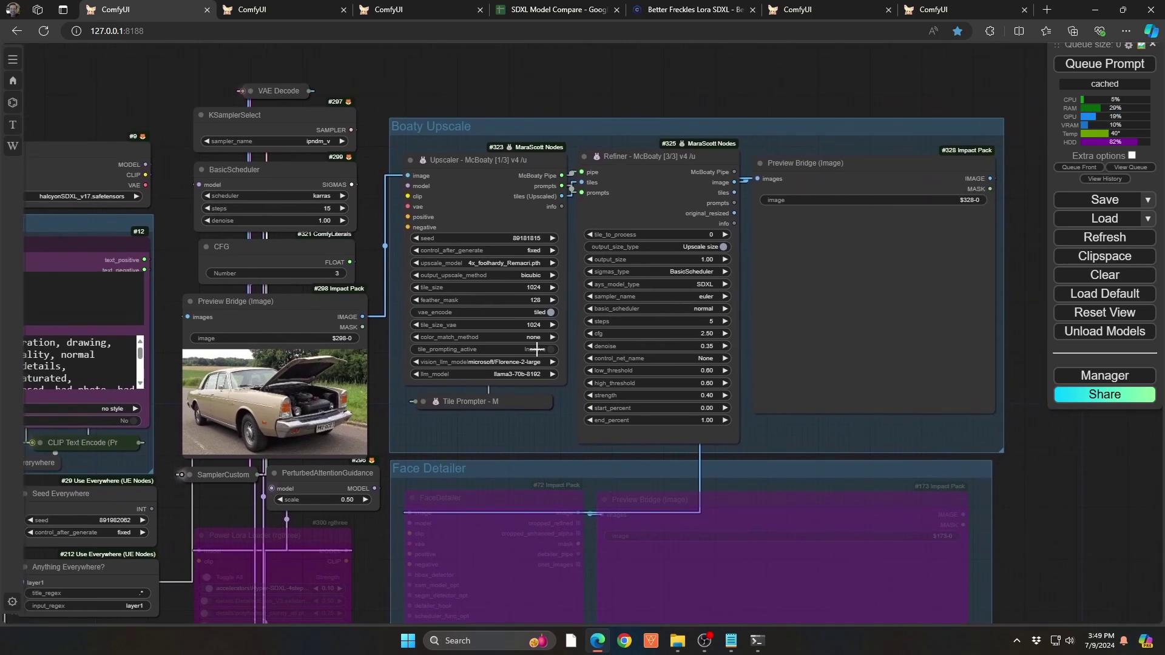
scroll(555, 359, up, 5)
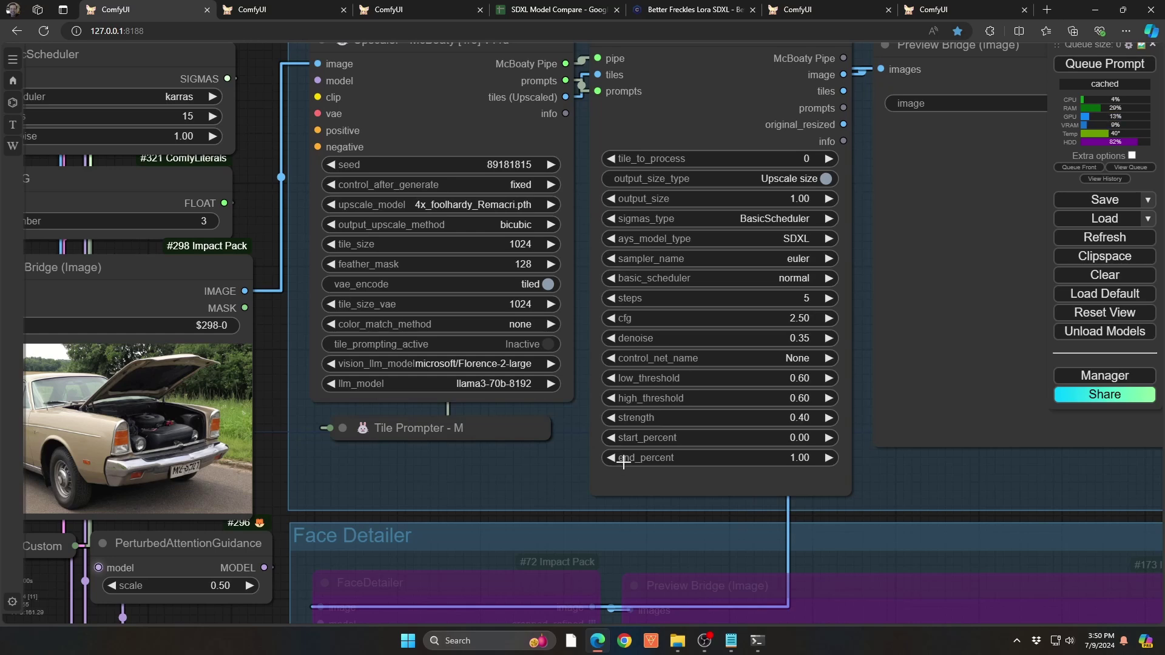
scroll(689, 334, down, 5)
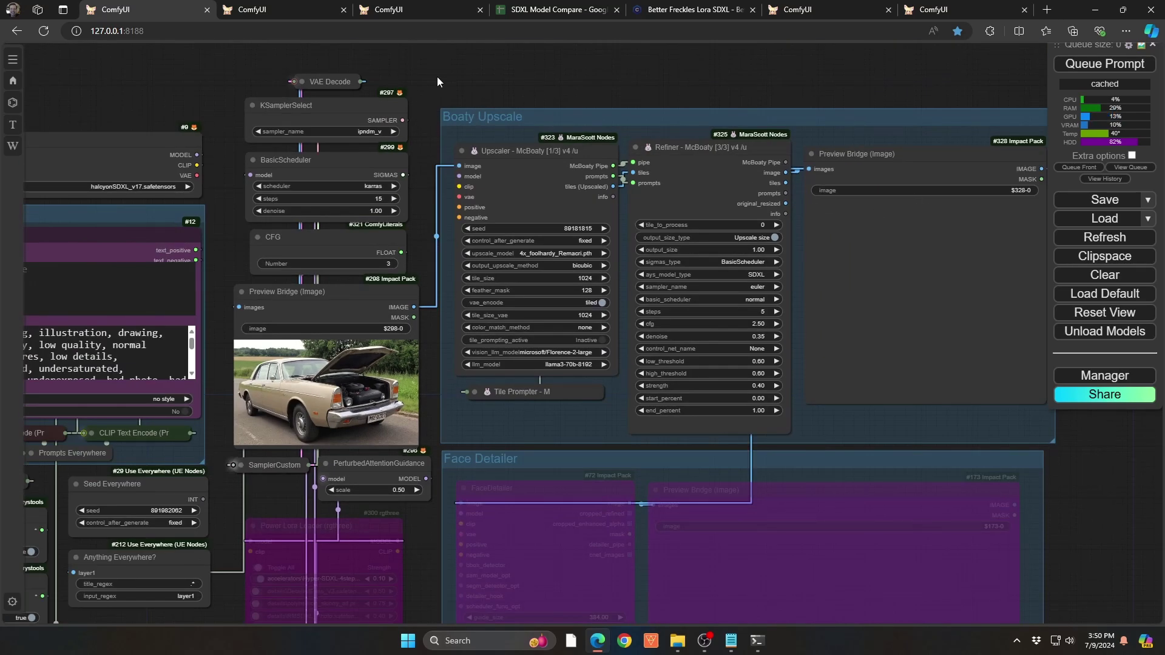
- Switch to the second workflow and pan over Load Image, KSampler, Load Checkpoint and Load VAE
click(282, 5)
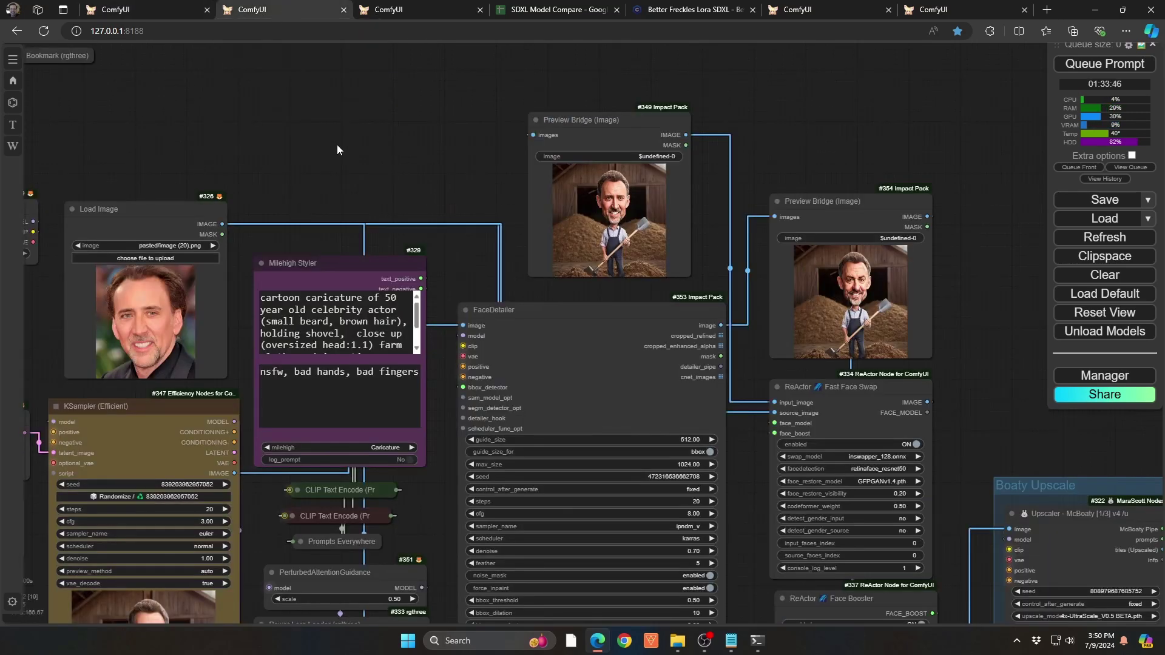
drag(288, 142, 426, 47)
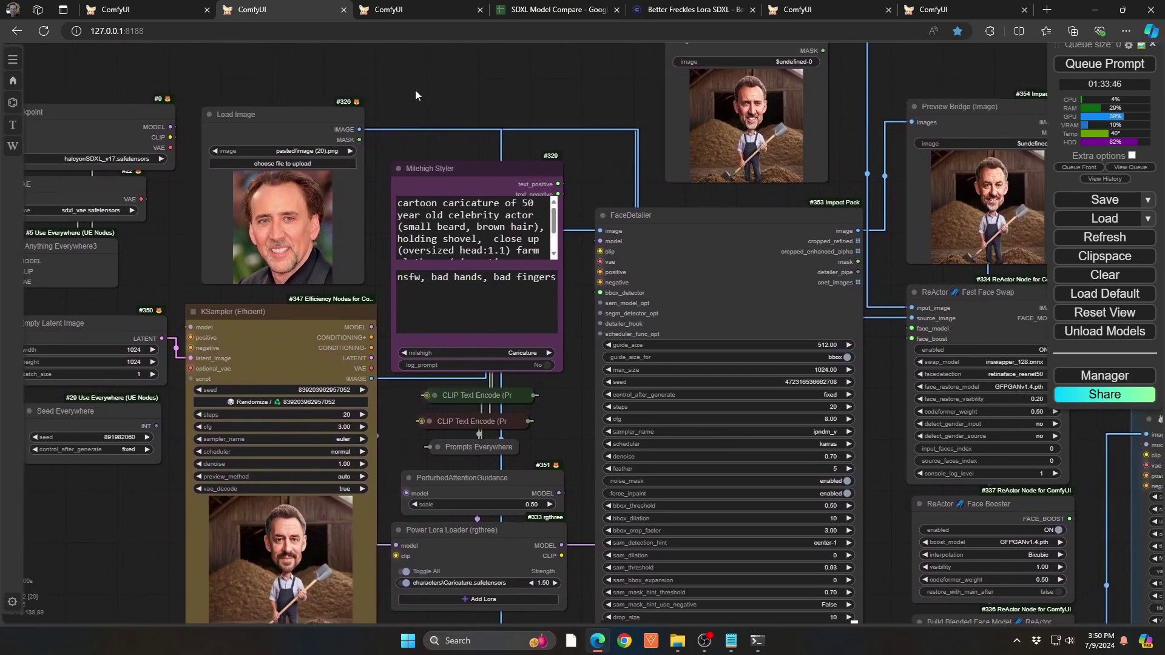
drag(415, 90, 475, 89)
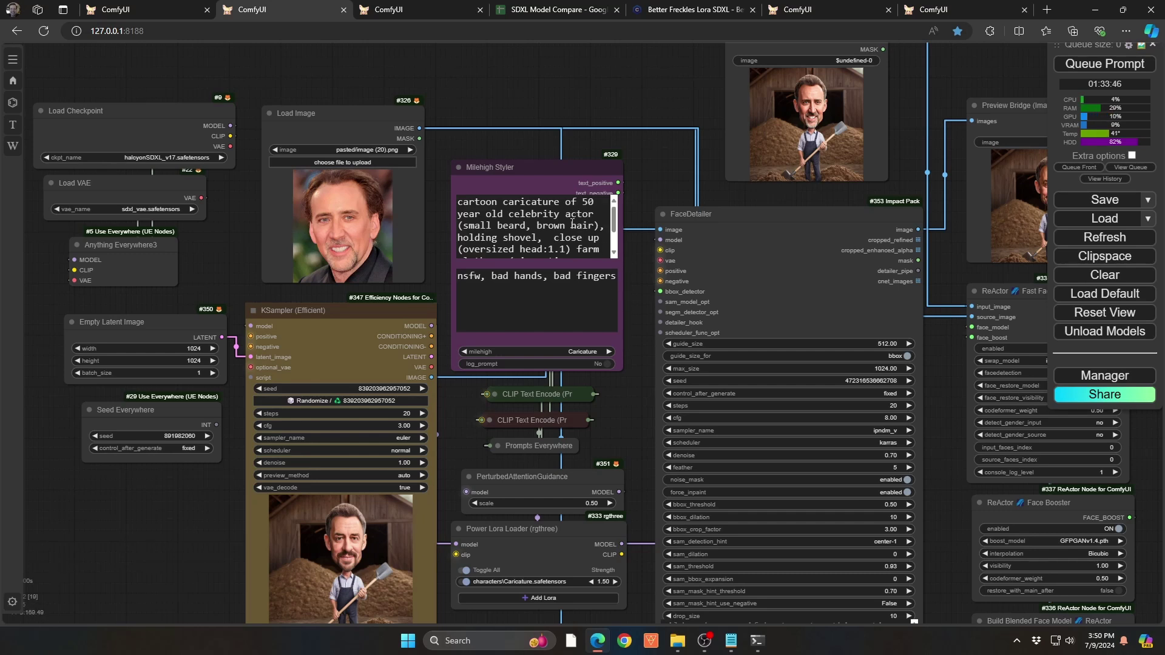
- Scroll through the Milehigh Styler prompt about an oversized-head farmer with a shovel in a barn
click(617, 217)
scroll(617, 218, down, 2)
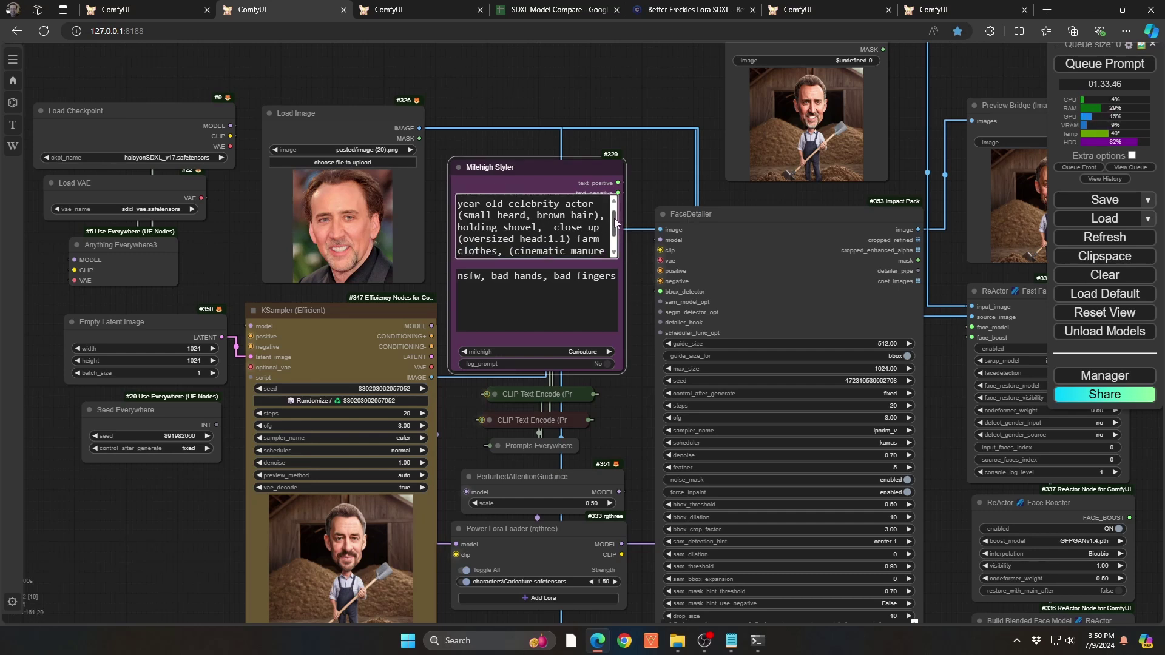
scroll(616, 218, up, 2)
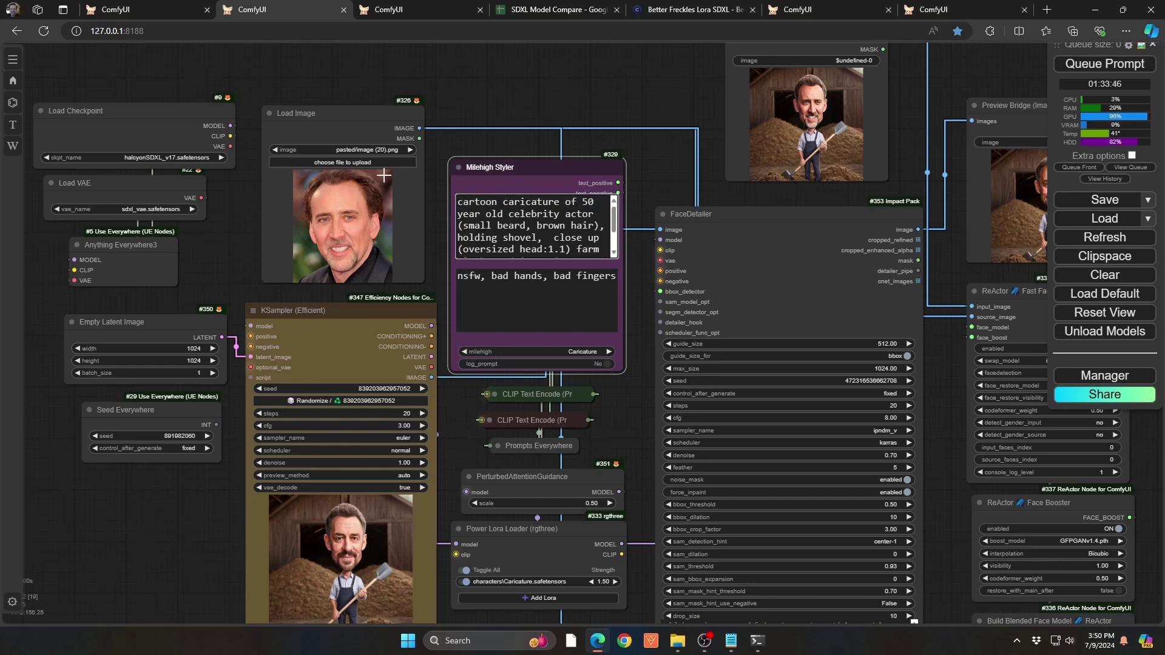
scroll(577, 243, down, 2)
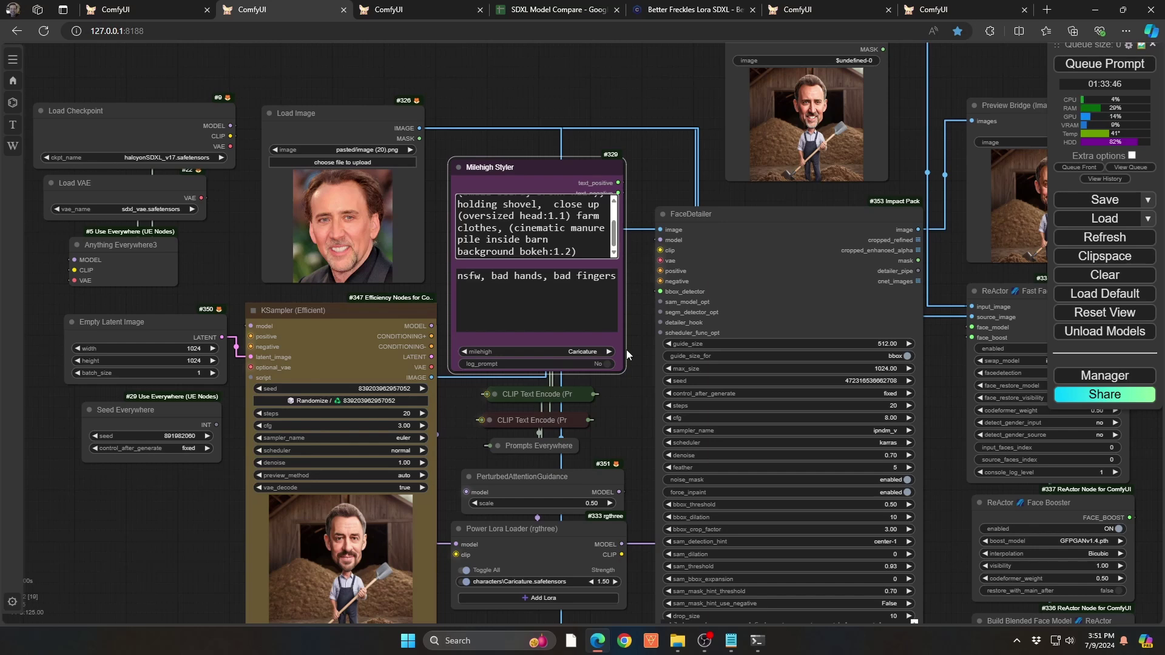
- Change the Link Render Mode setting to Spline and close Settings
click(1128, 45)
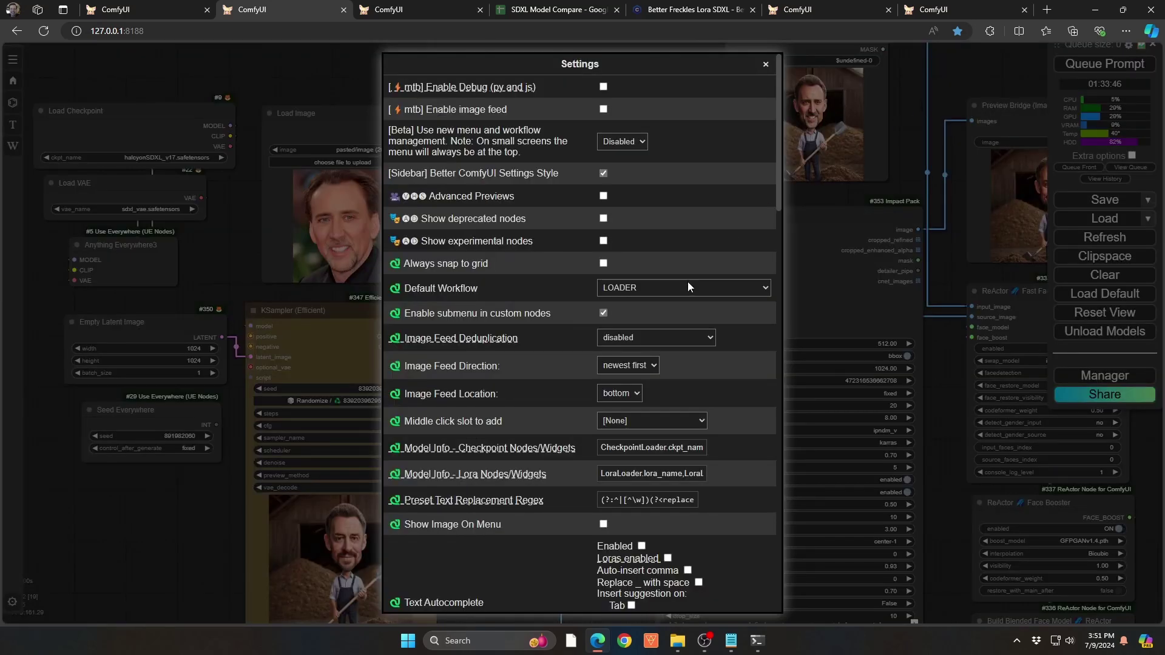
scroll(678, 282, down, 15)
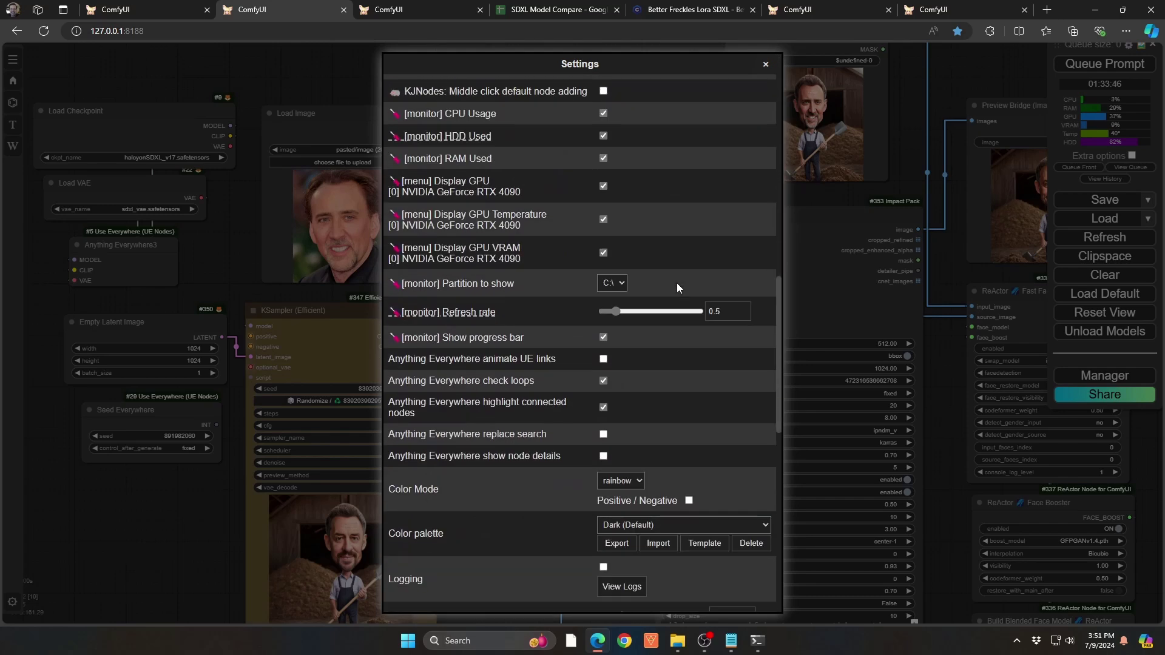
scroll(650, 384, down, 6)
click(619, 390)
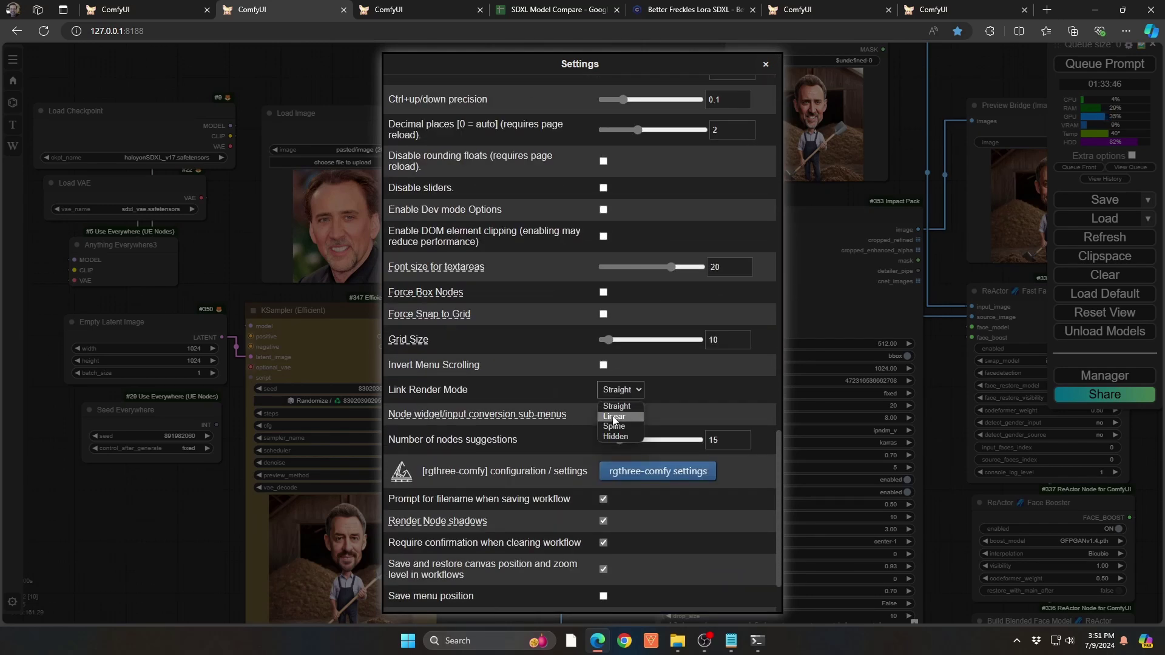
click(626, 426)
key(Escape)
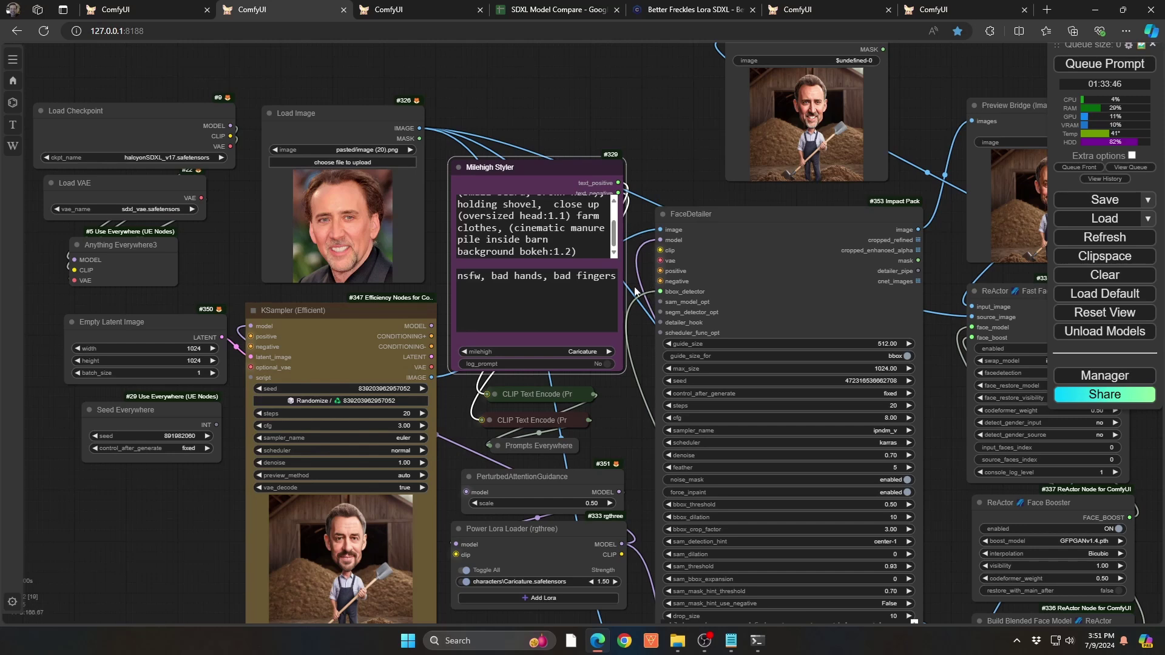
drag(625, 424, 612, 267)
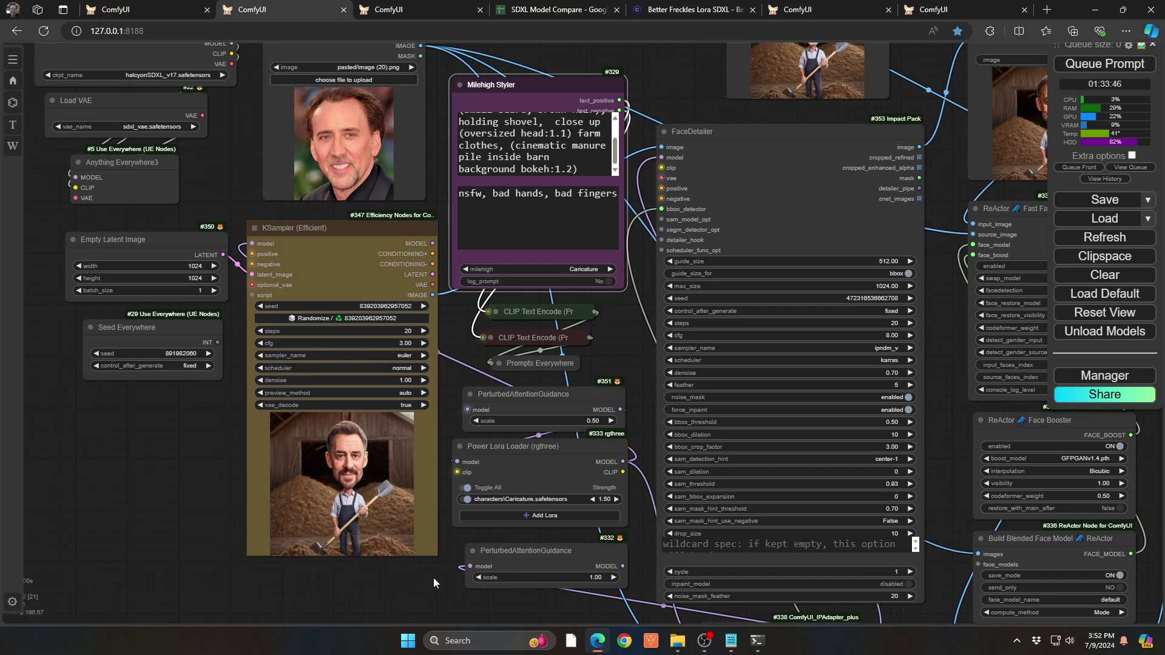
drag(433, 577, 359, 574)
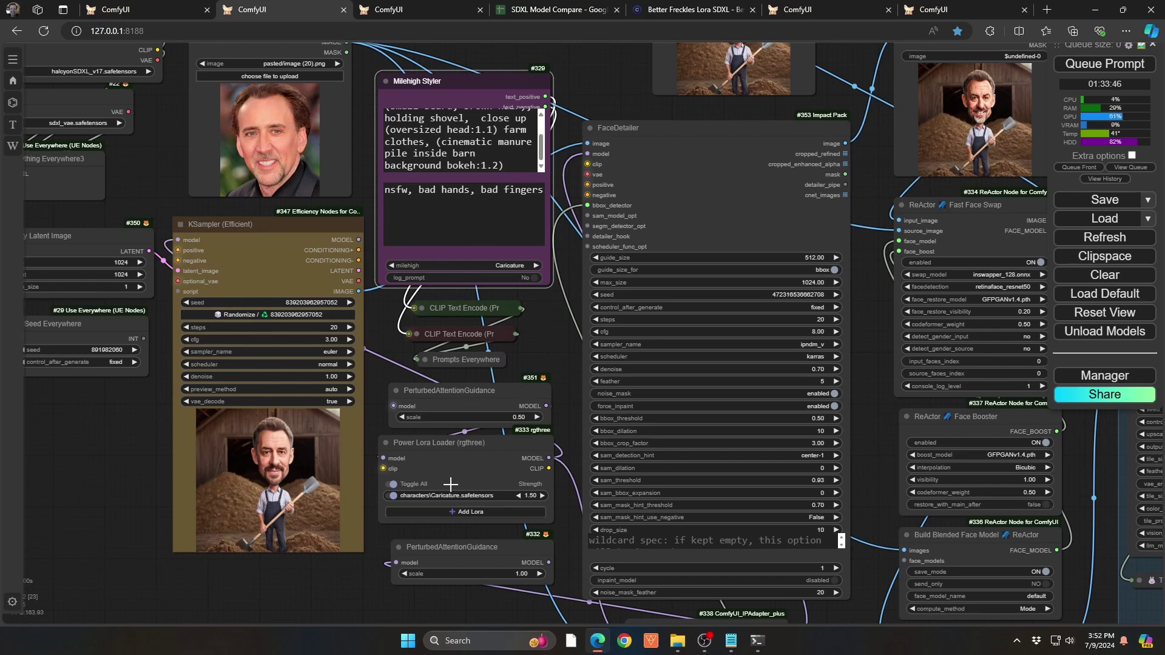
scroll(450, 489, up, 3)
scroll(450, 489, up, 3)
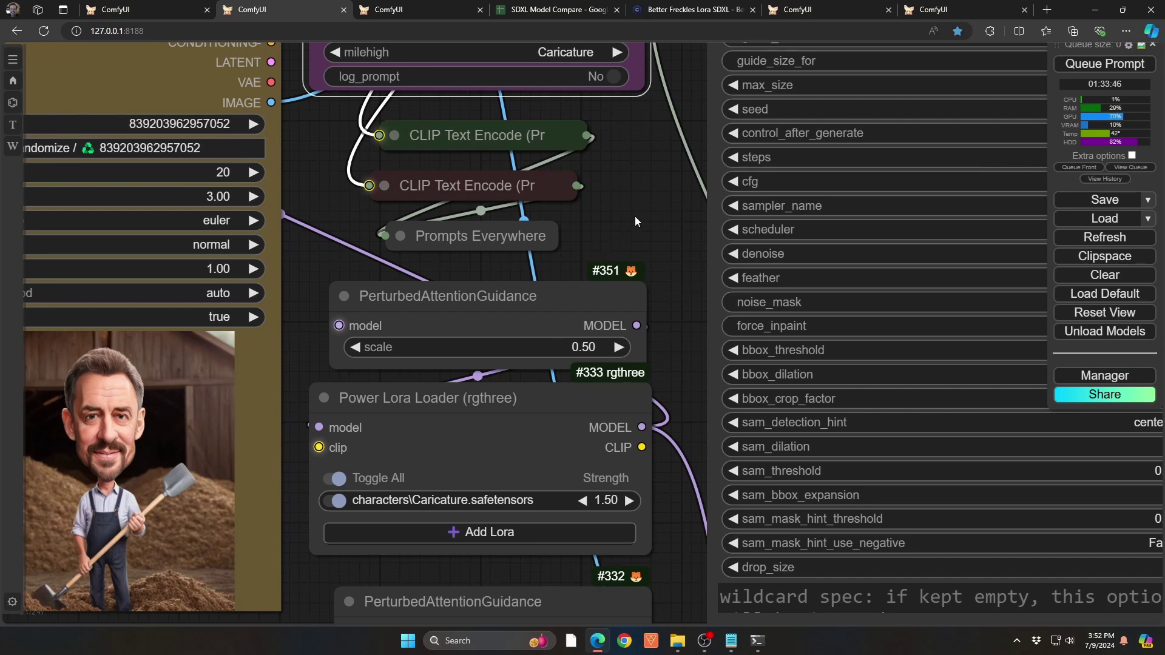
scroll(635, 216, down, 5)
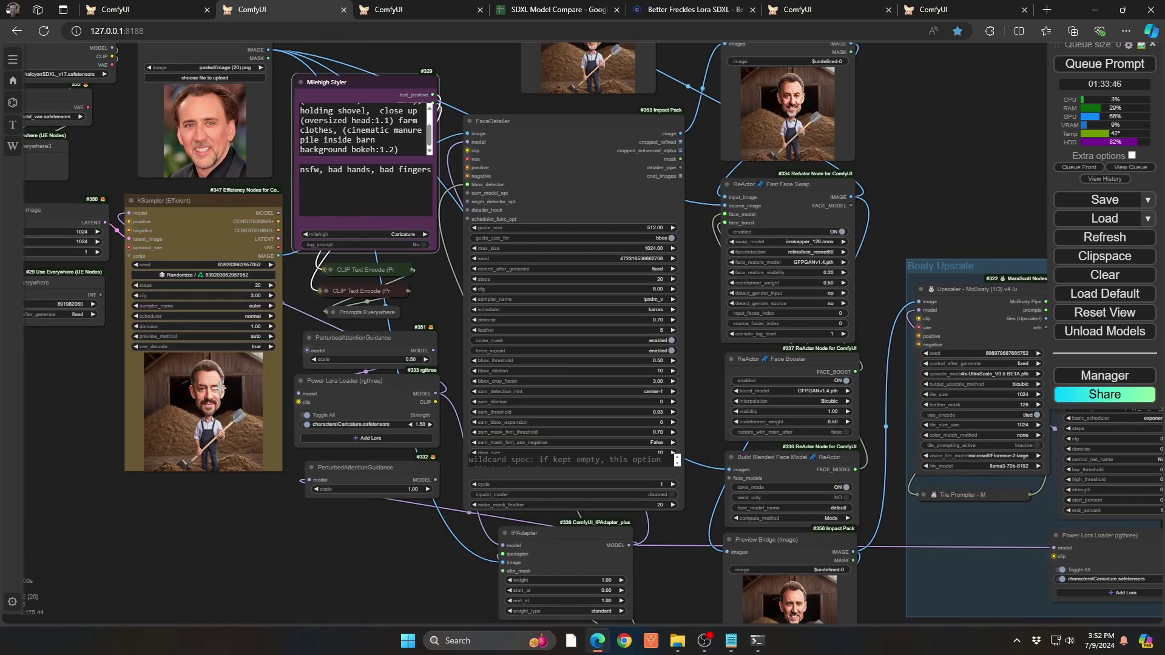
click(518, 119)
scroll(63, 73, up, 5)
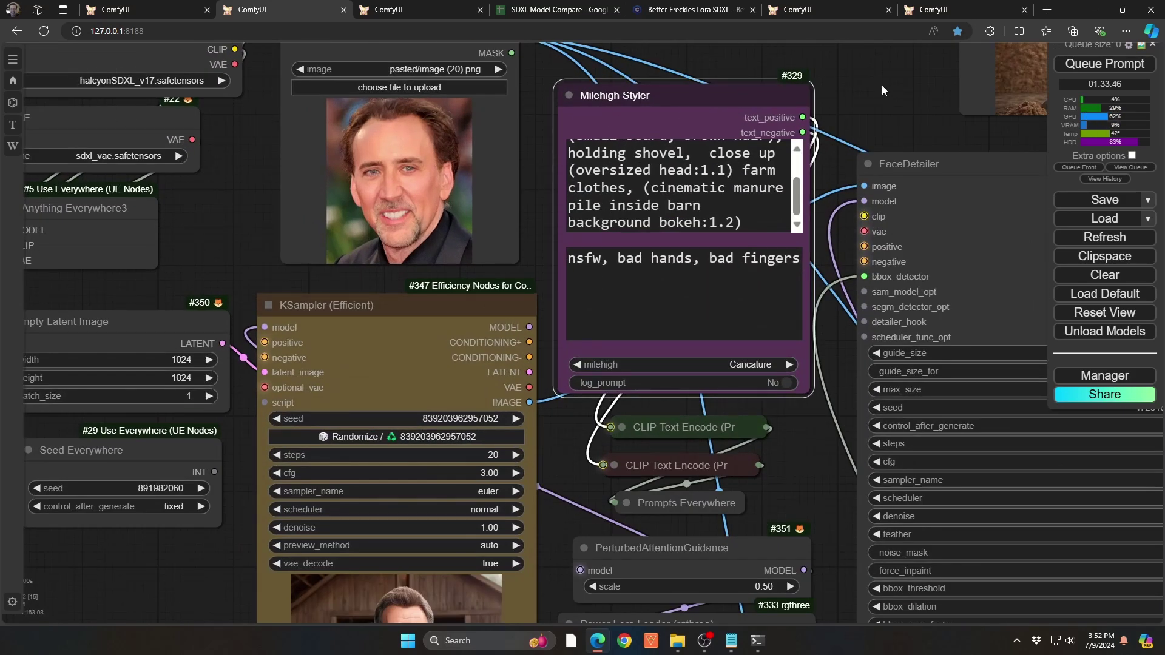
drag(882, 85, 612, 12)
scroll(475, 59, down, 4)
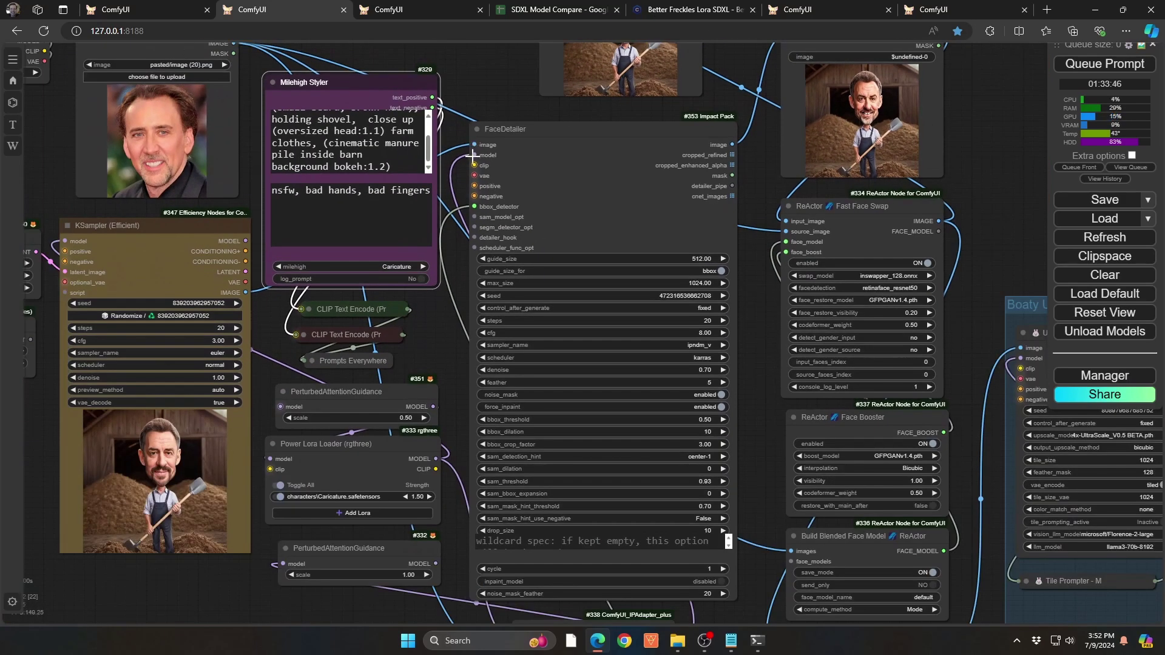
drag(472, 155, 474, 157)
drag(745, 574, 742, 254)
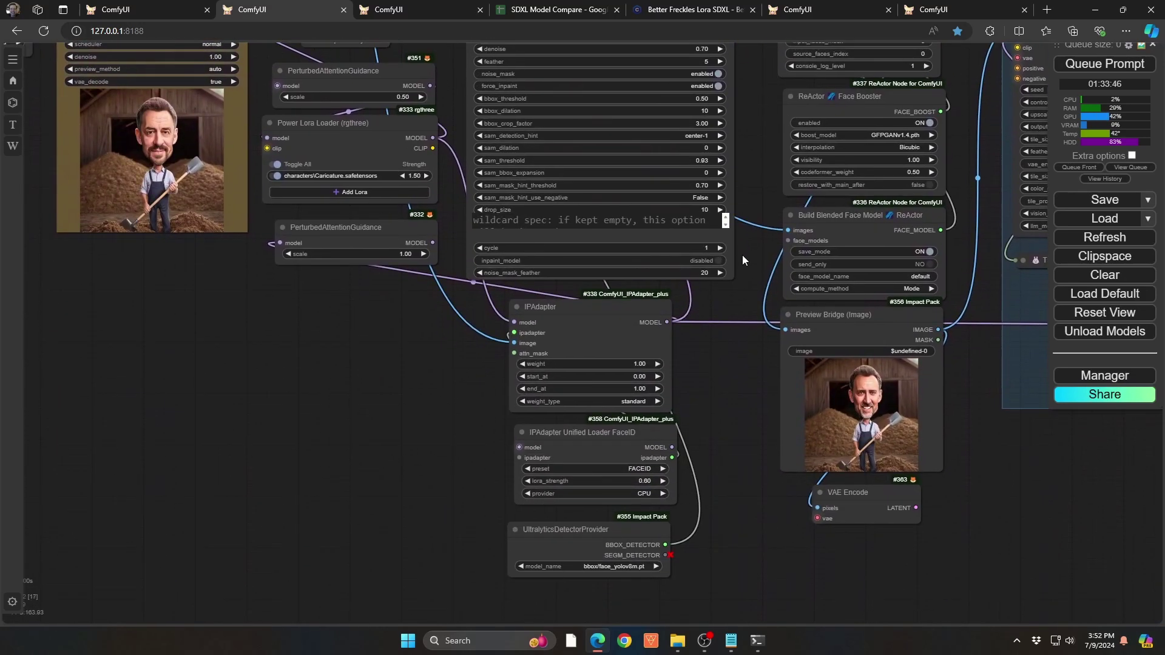
click(701, 392)
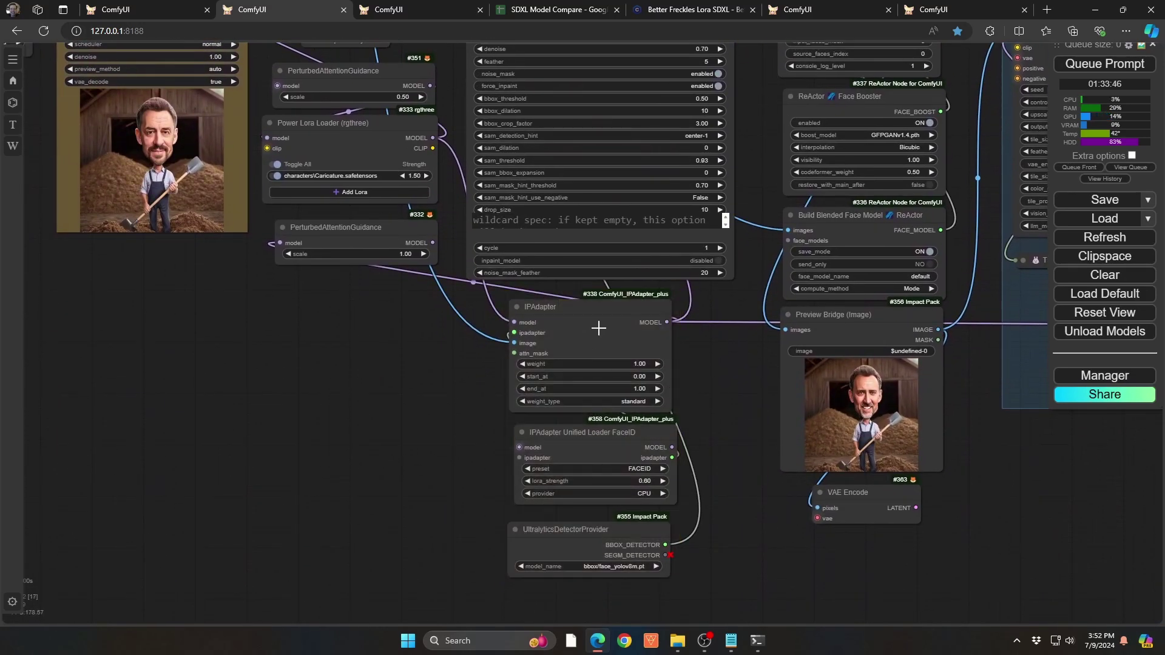
click(521, 347)
drag(389, 371, 570, 639)
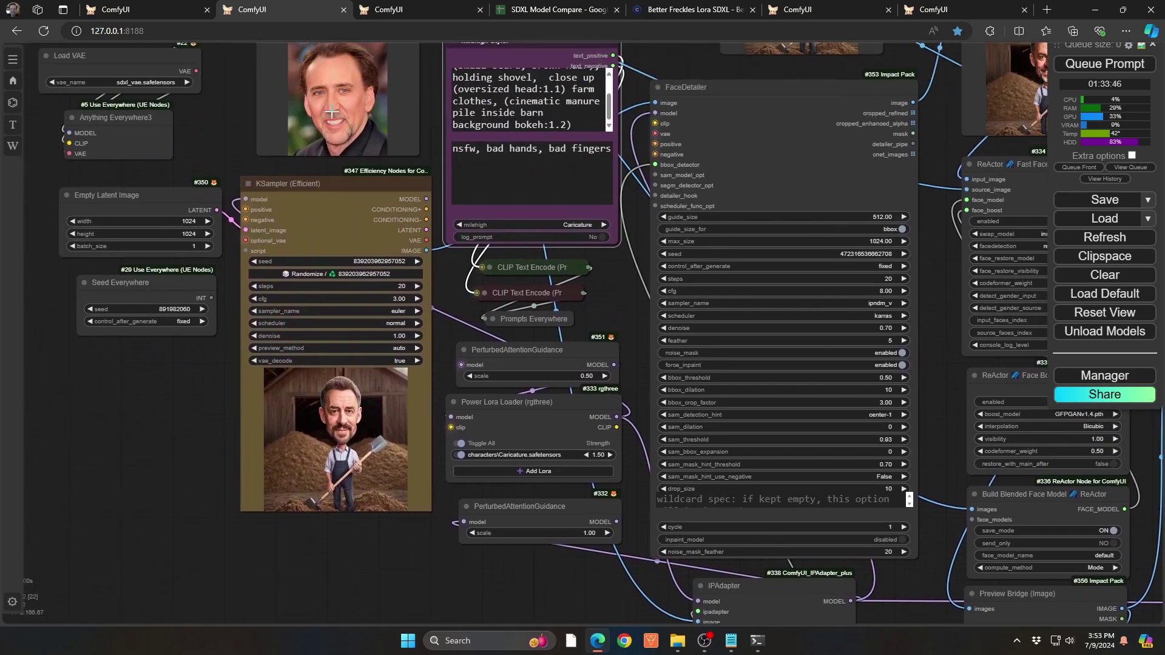
drag(613, 589, 423, 238)
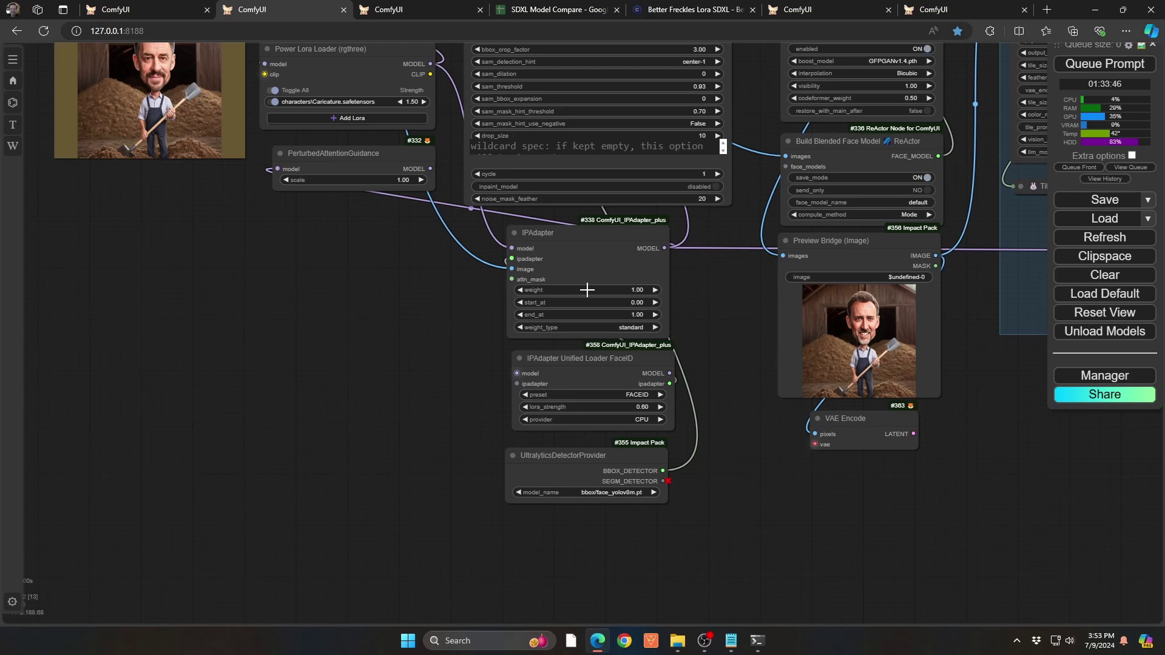
click(577, 380)
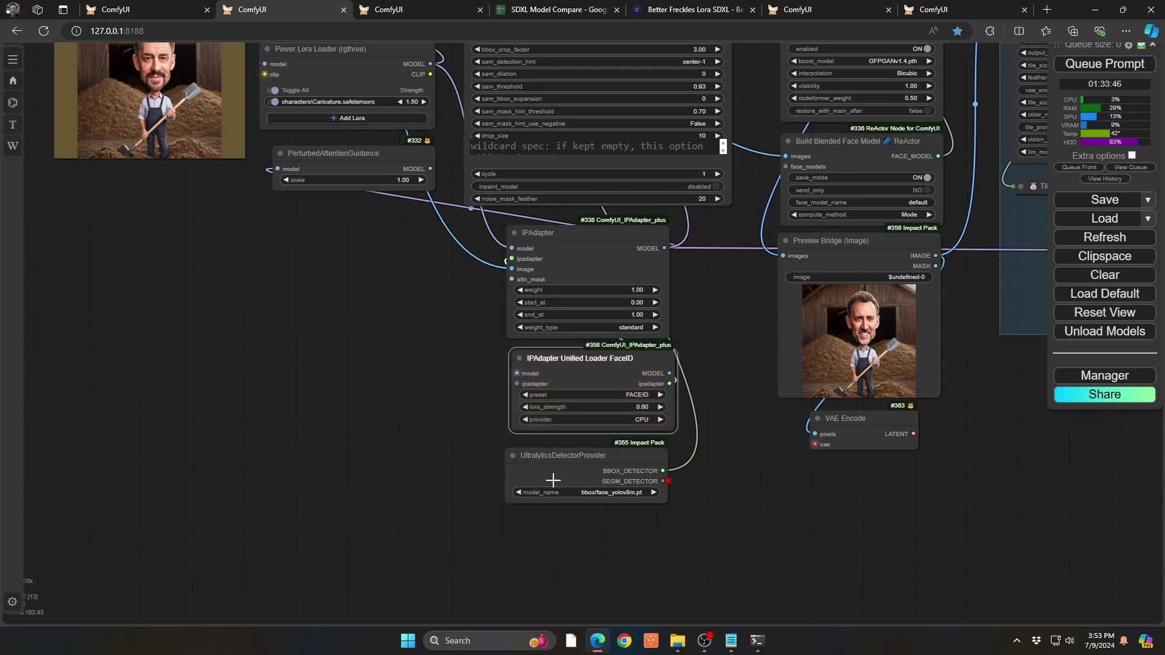
drag(739, 264, 650, 490)
scroll(595, 395, up, 4)
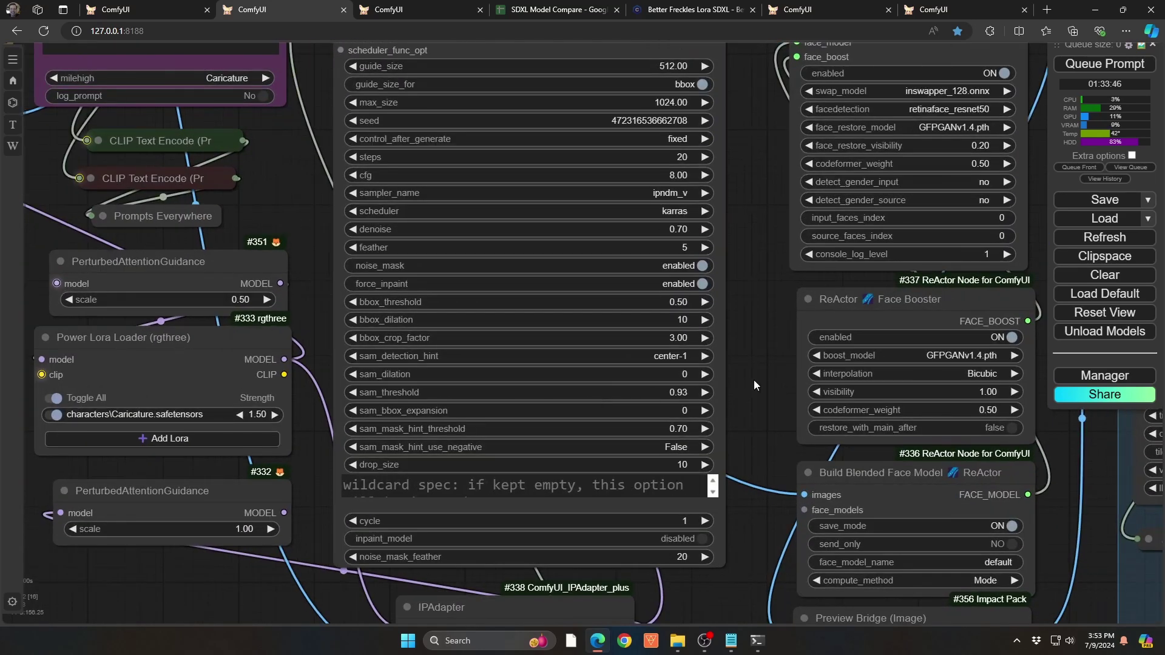
drag(760, 341, 761, 413)
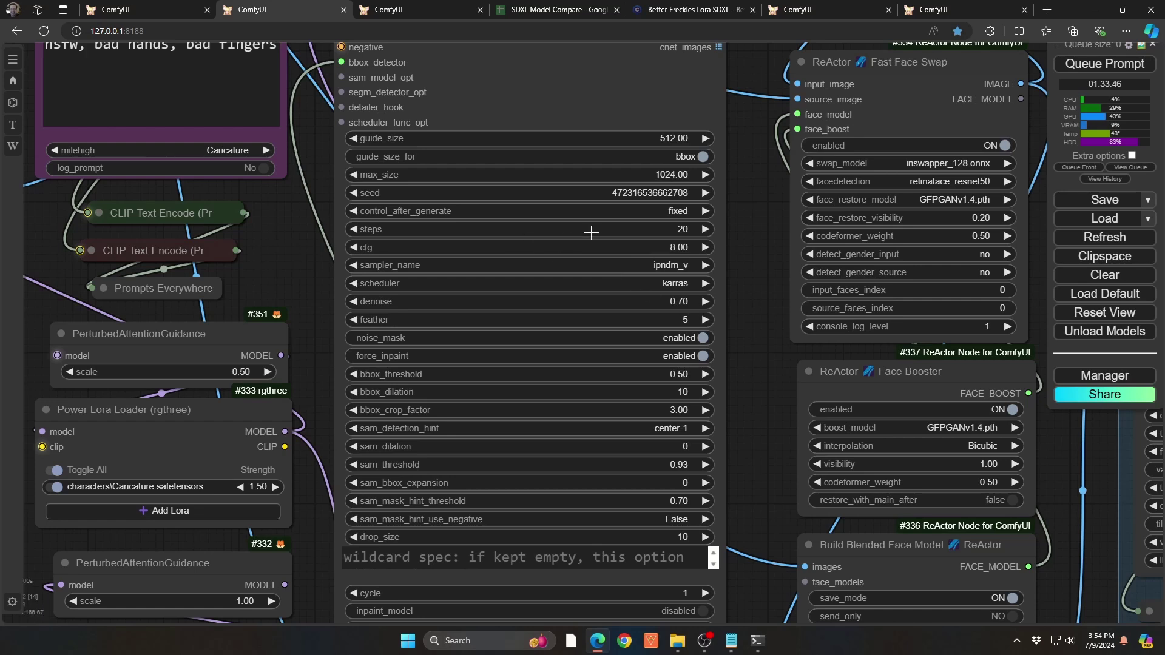
drag(747, 439, 737, 376)
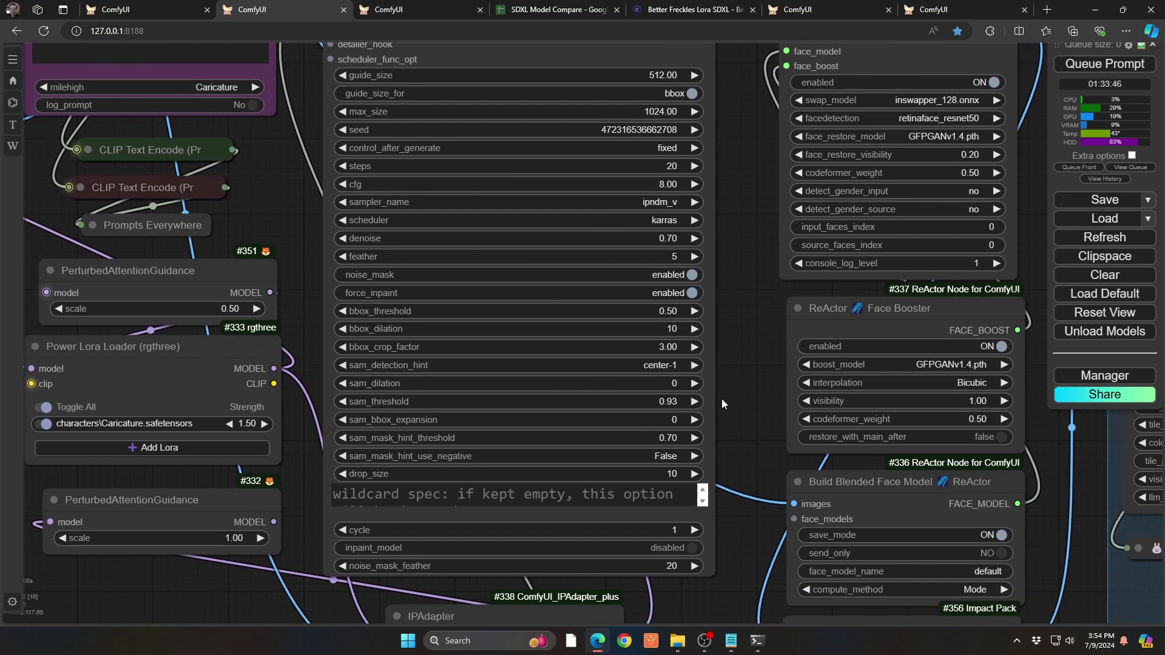
drag(722, 400, 716, 398)
scroll(774, 408, down, 5)
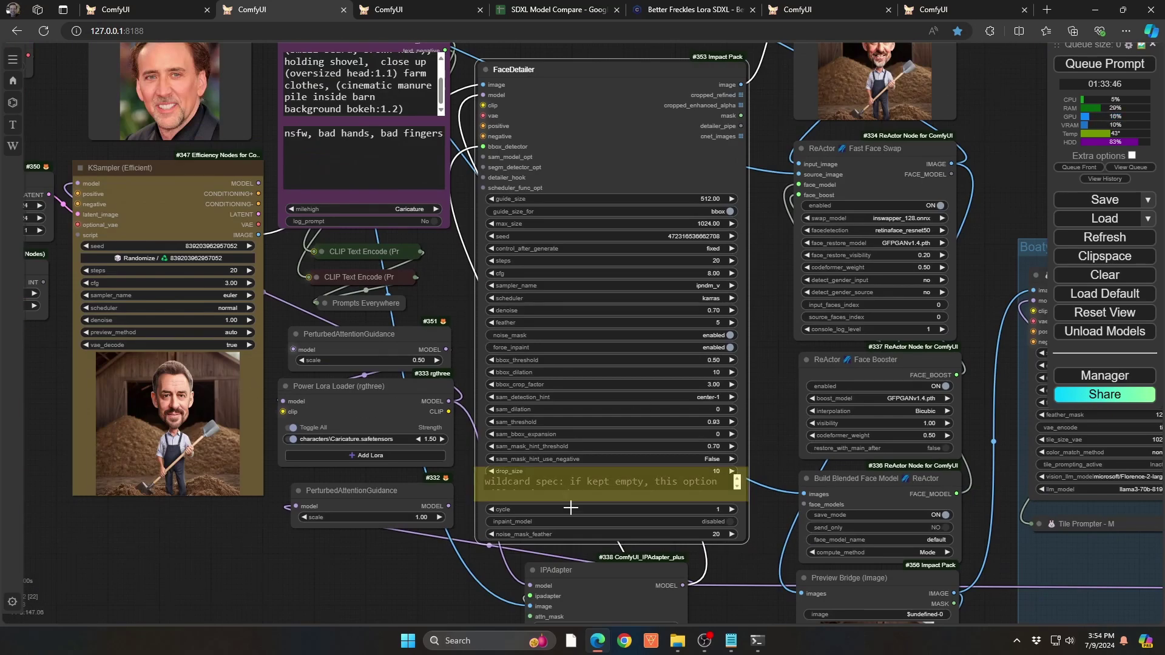
click(522, 482)
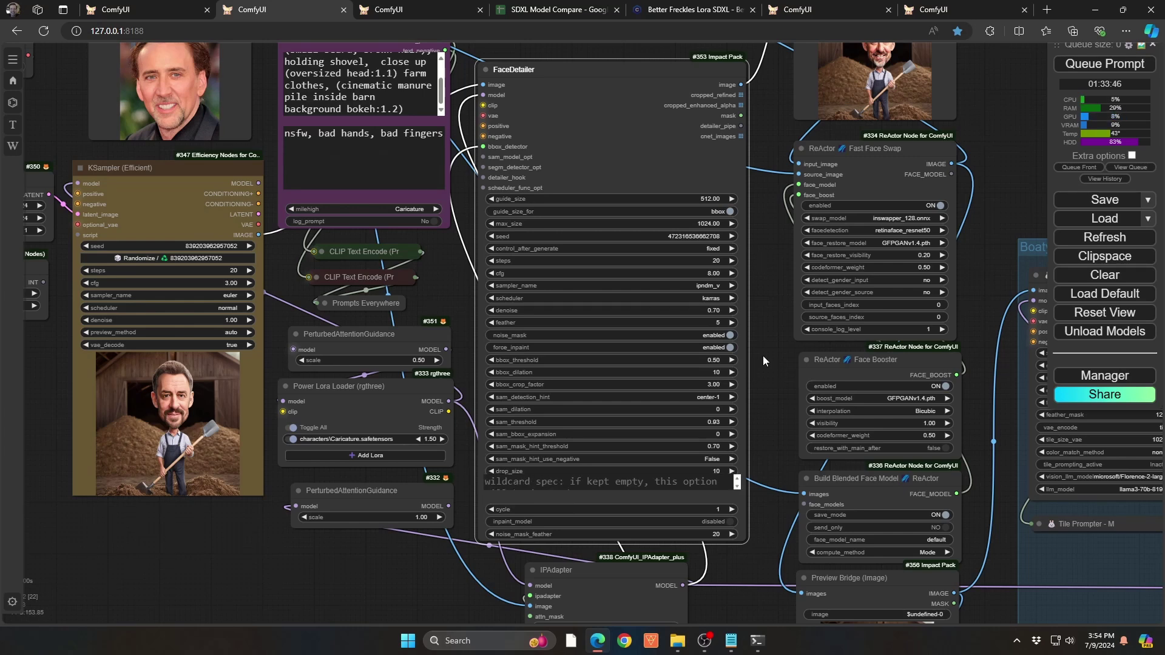
drag(762, 355, 534, 500)
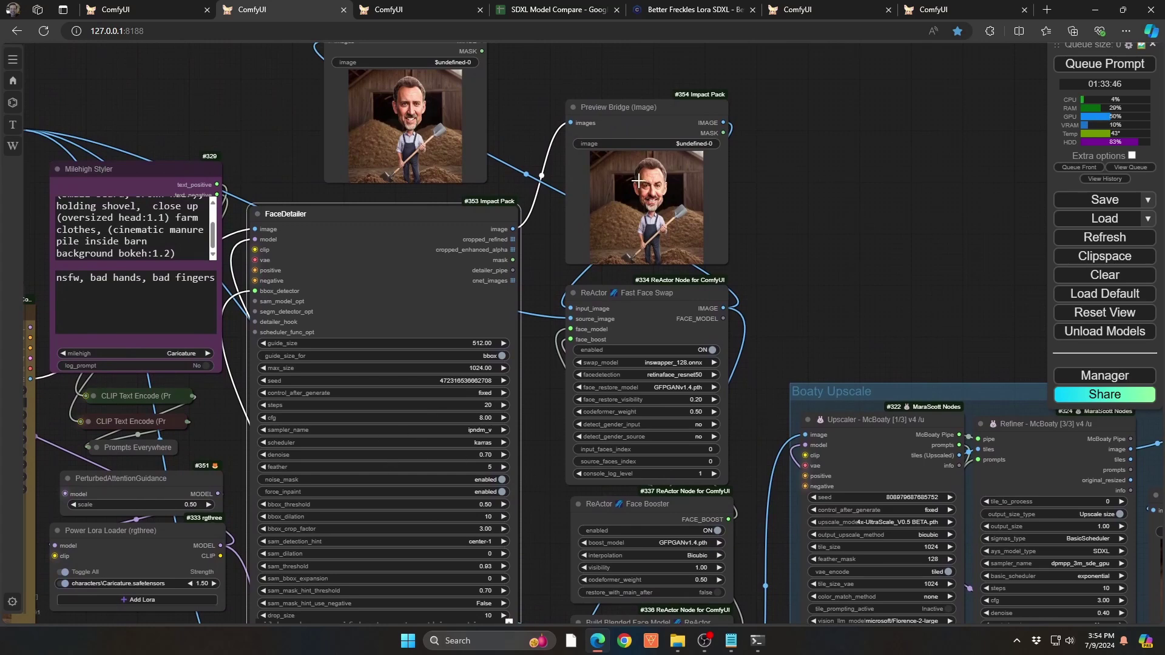
- Zoom to the face swap preview and bring the Fast Face Swap settings into view
drag(806, 209, 802, 301)
scroll(662, 280, up, 10)
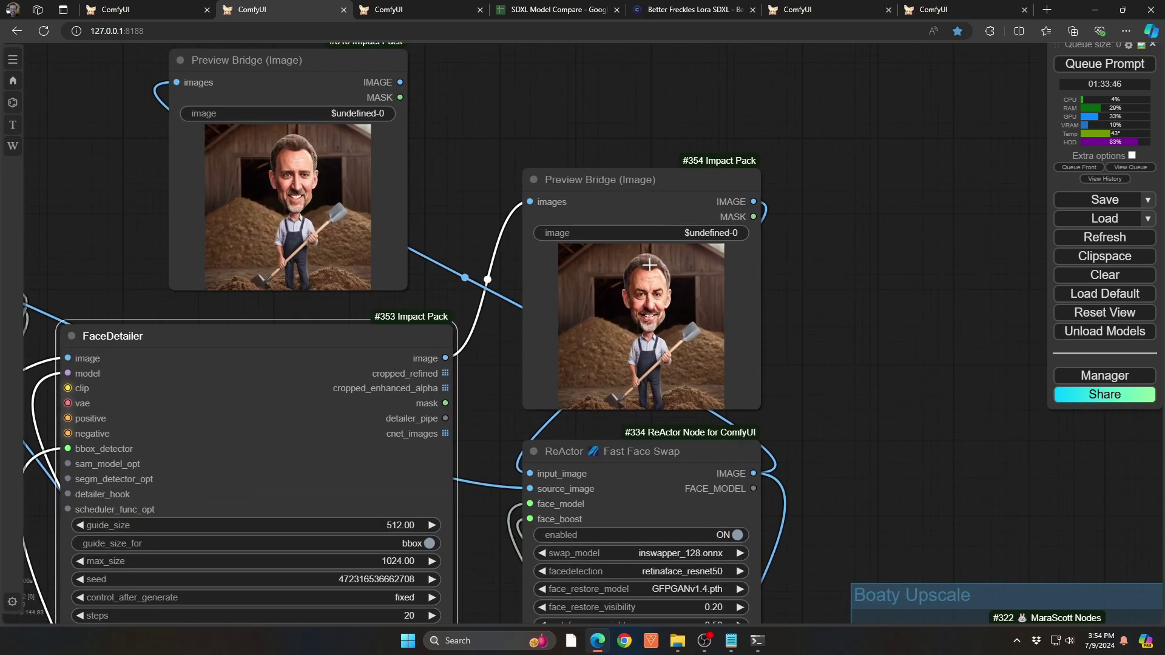
drag(924, 421, 846, 399)
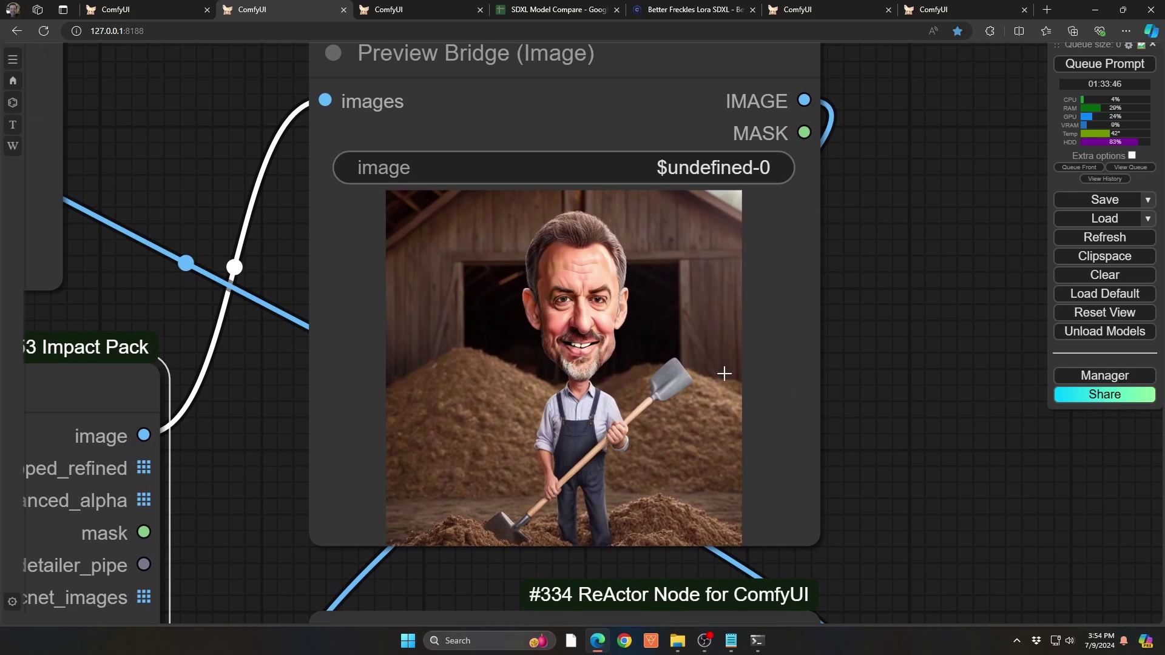
scroll(724, 373, down, 5)
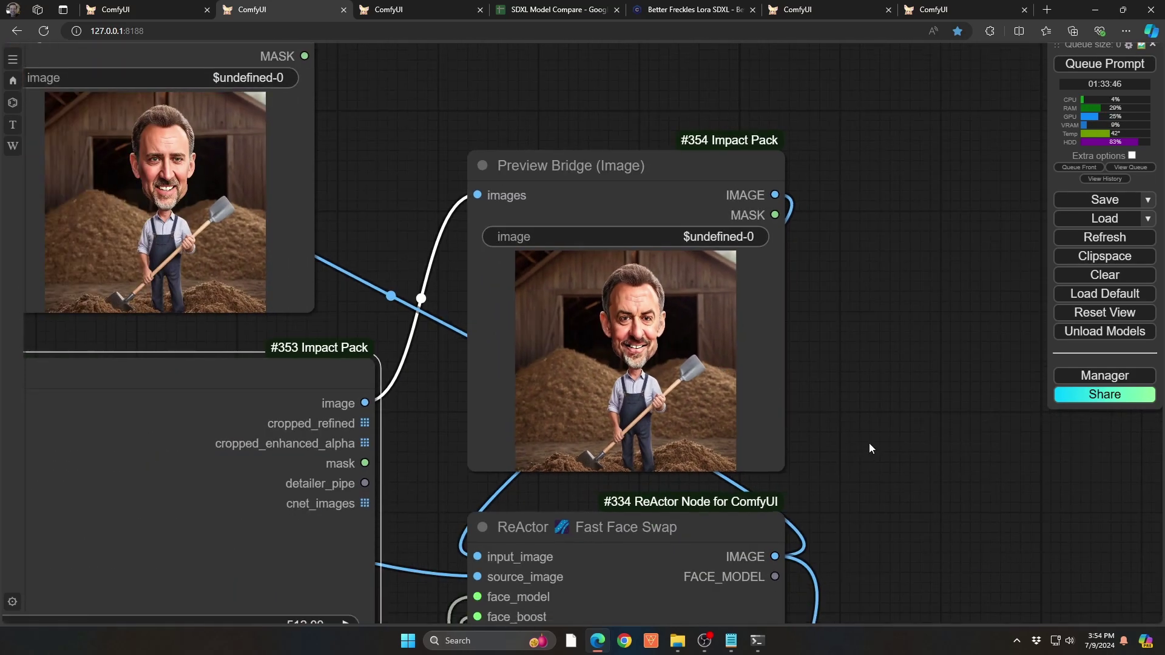
drag(870, 437, 834, 328)
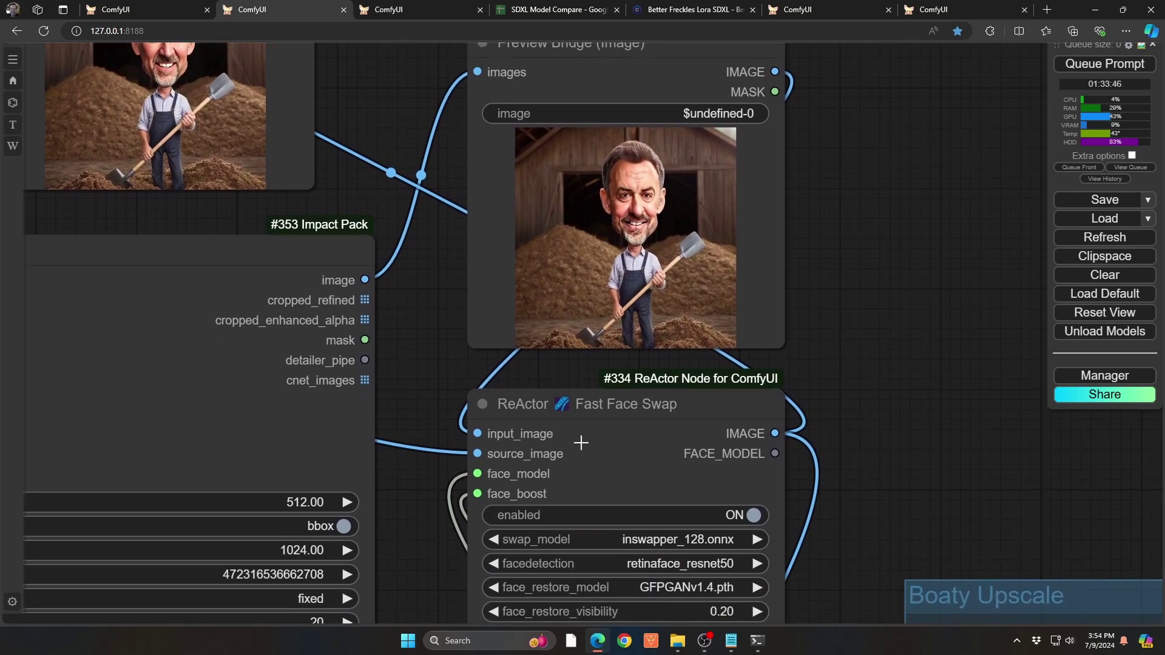
drag(879, 474, 869, 254)
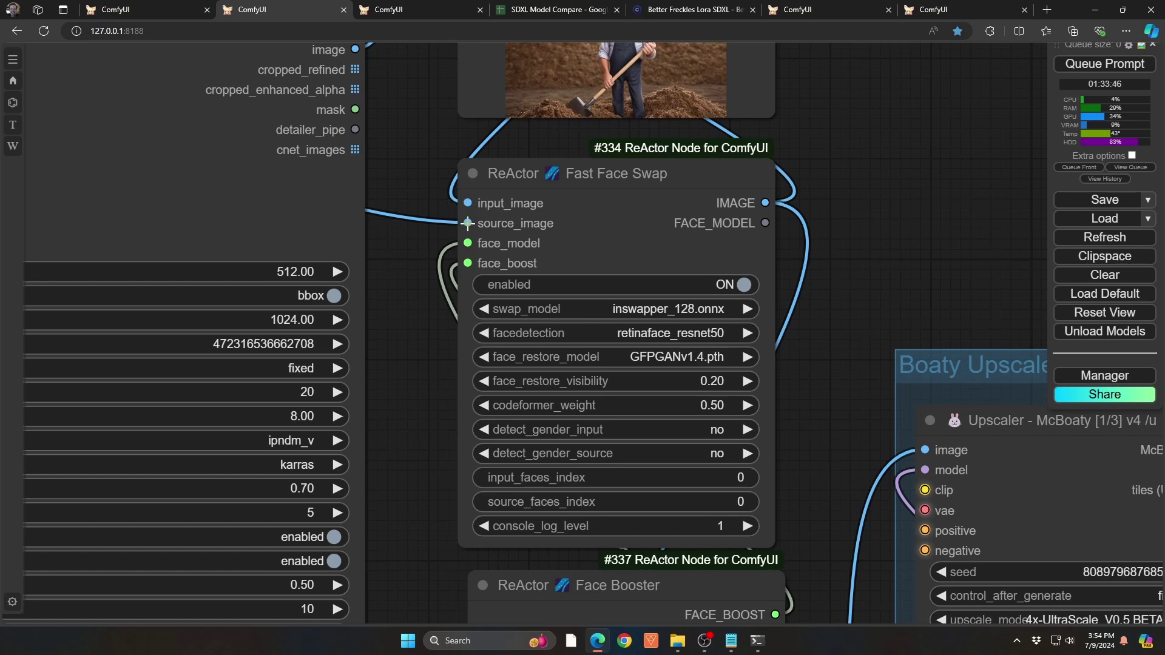
scroll(467, 224, down, 10)
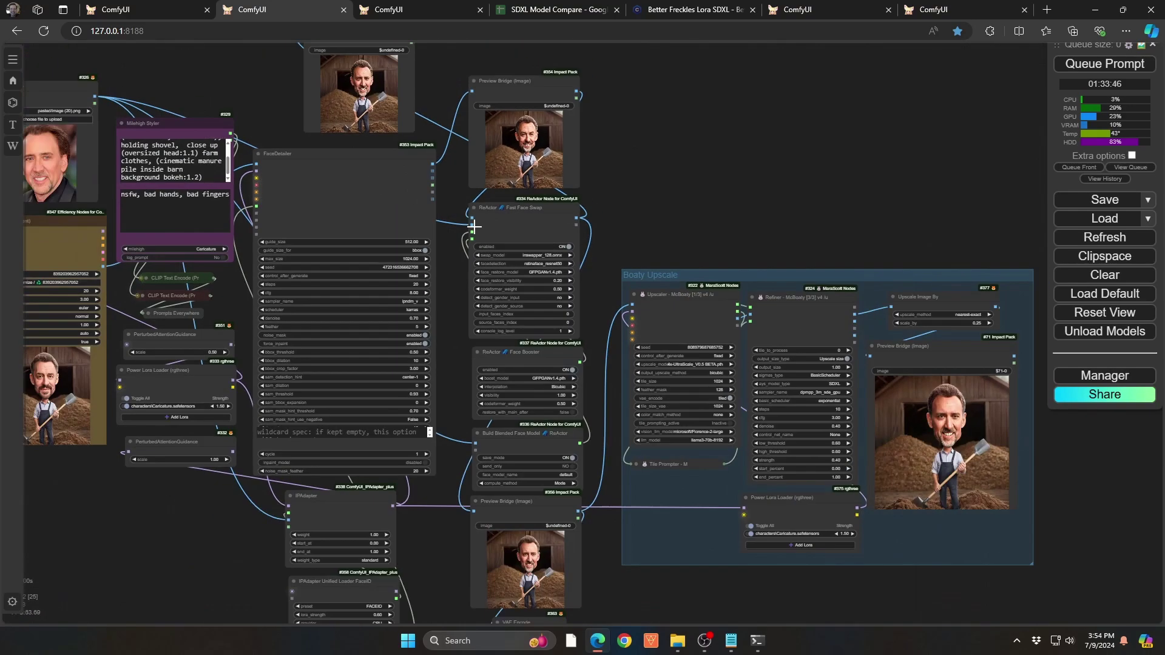
- Wire the #326 node's IMAGE output to Fast Face Swap's source_image input
drag(472, 225, 472, 226)
scroll(472, 225, up, 10)
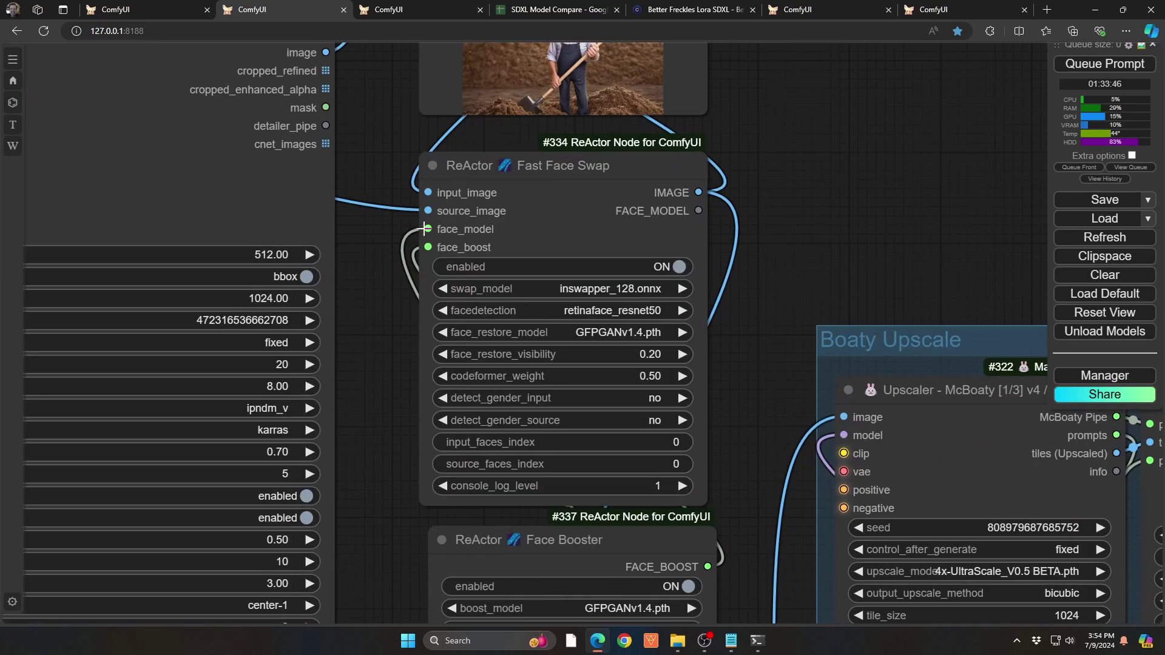
drag(367, 460, 402, 60)
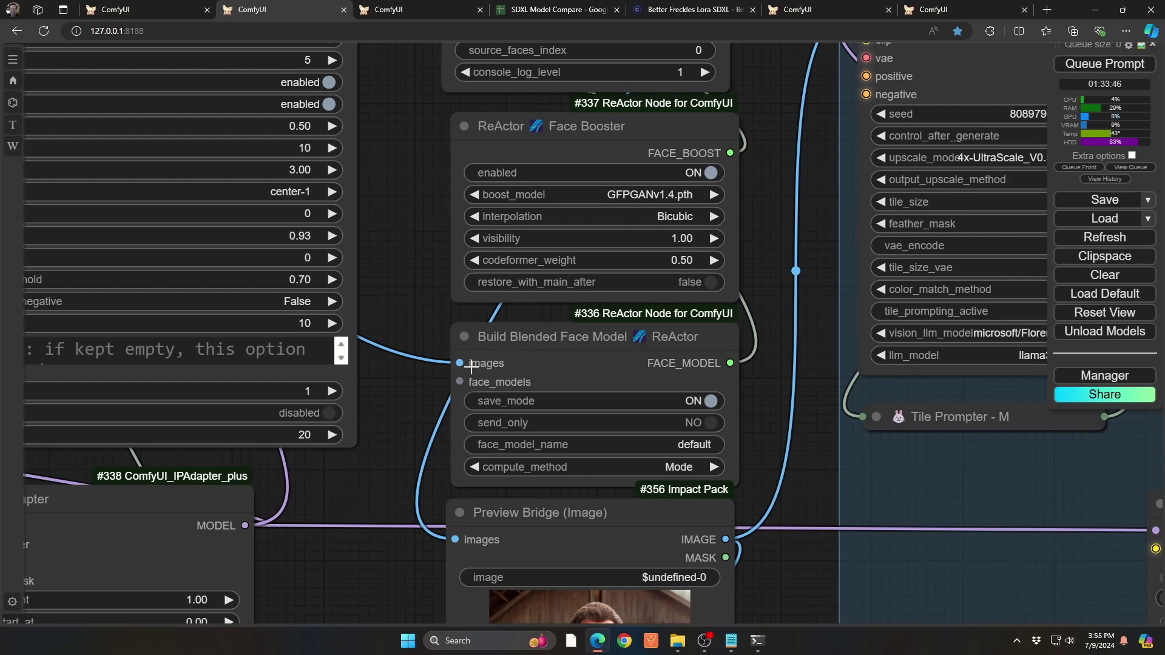
scroll(472, 367, down, 4)
scroll(478, 364, down, 5)
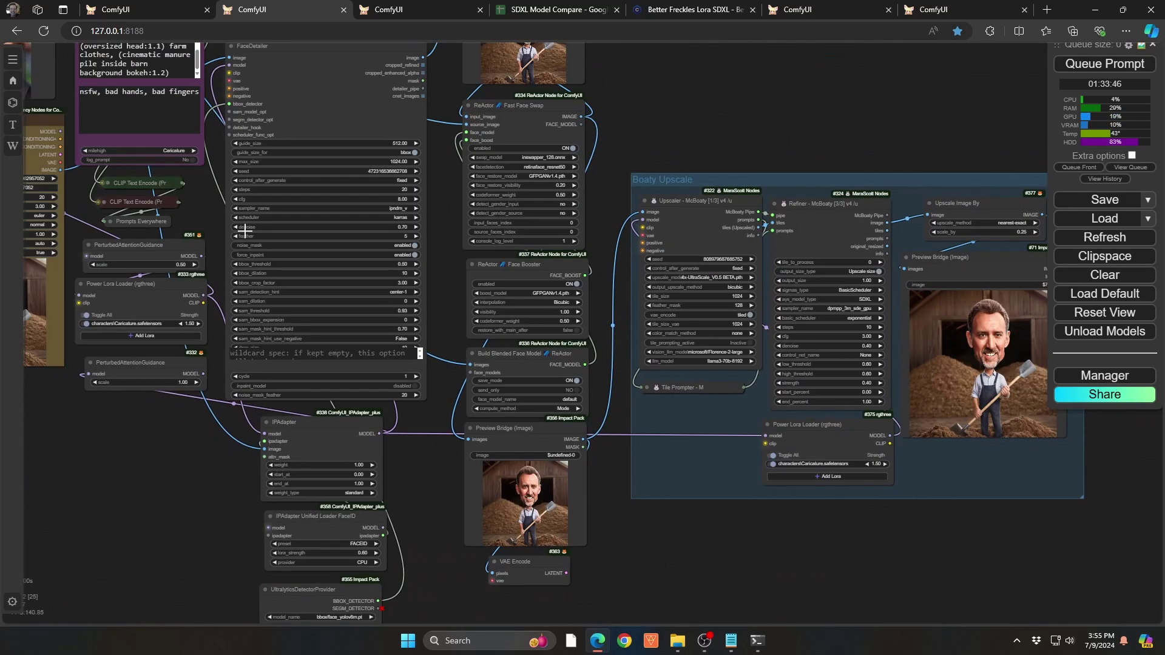
scroll(210, 210, up, 3)
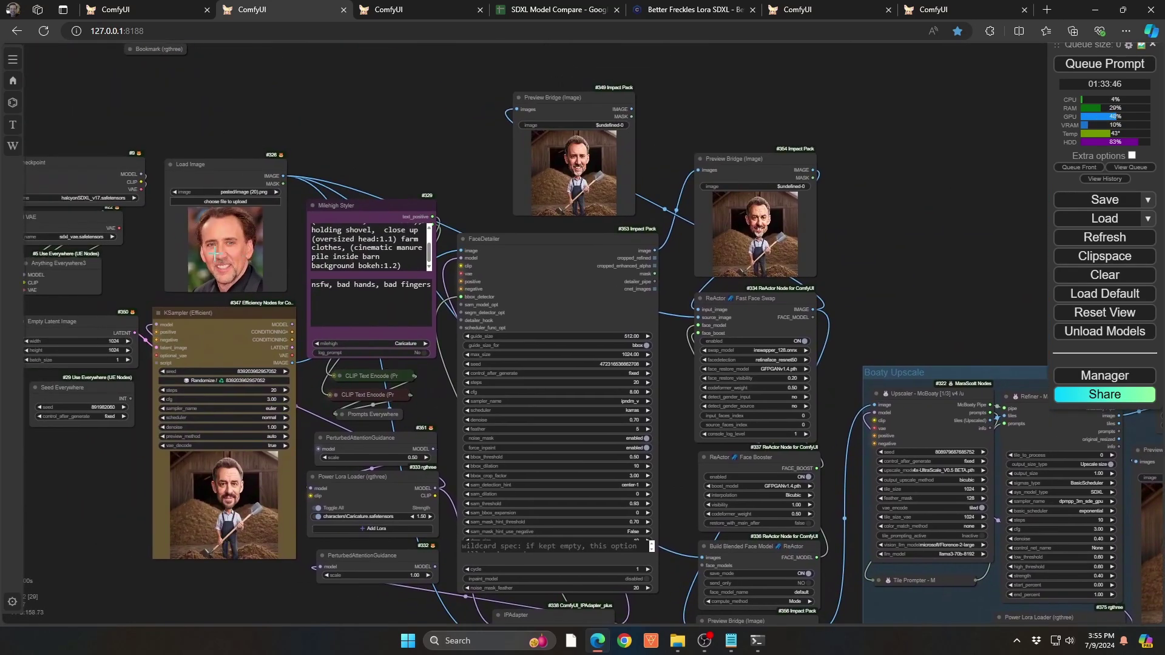
- Inspect the ReActor nodes and Face Booster (GFPGANv1.4.pth, visibility 1.00, codeformer_weight 0.50), ending on the farmer preview
drag(668, 391, 570, 170)
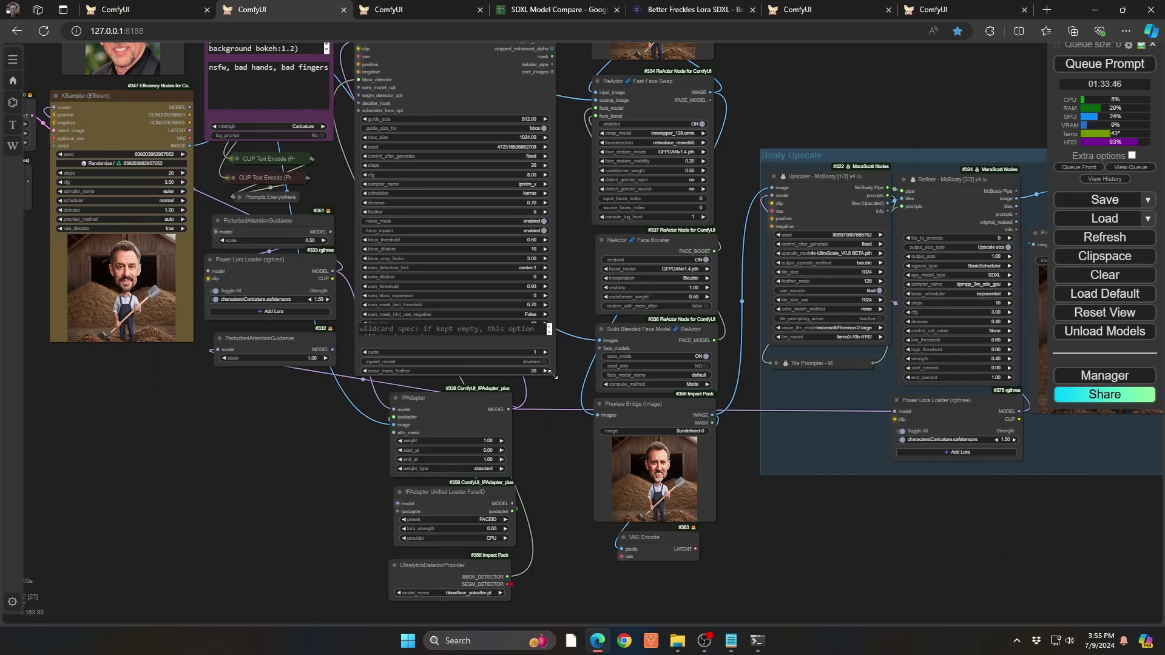
scroll(607, 339, up, 8)
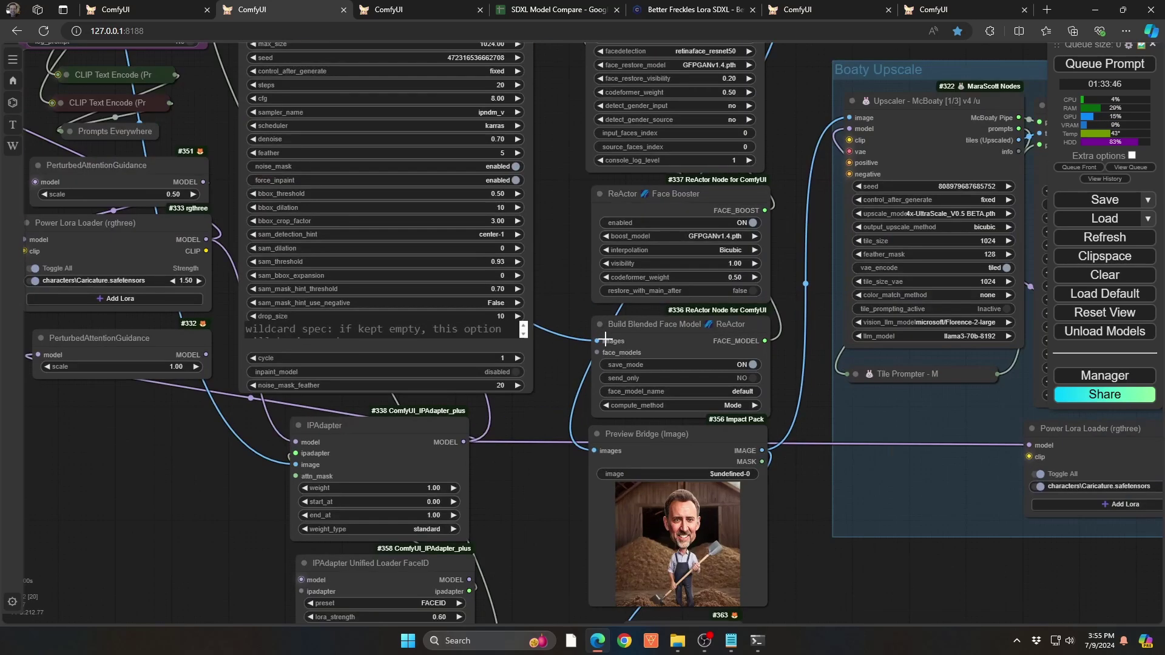
scroll(608, 340, up, 2)
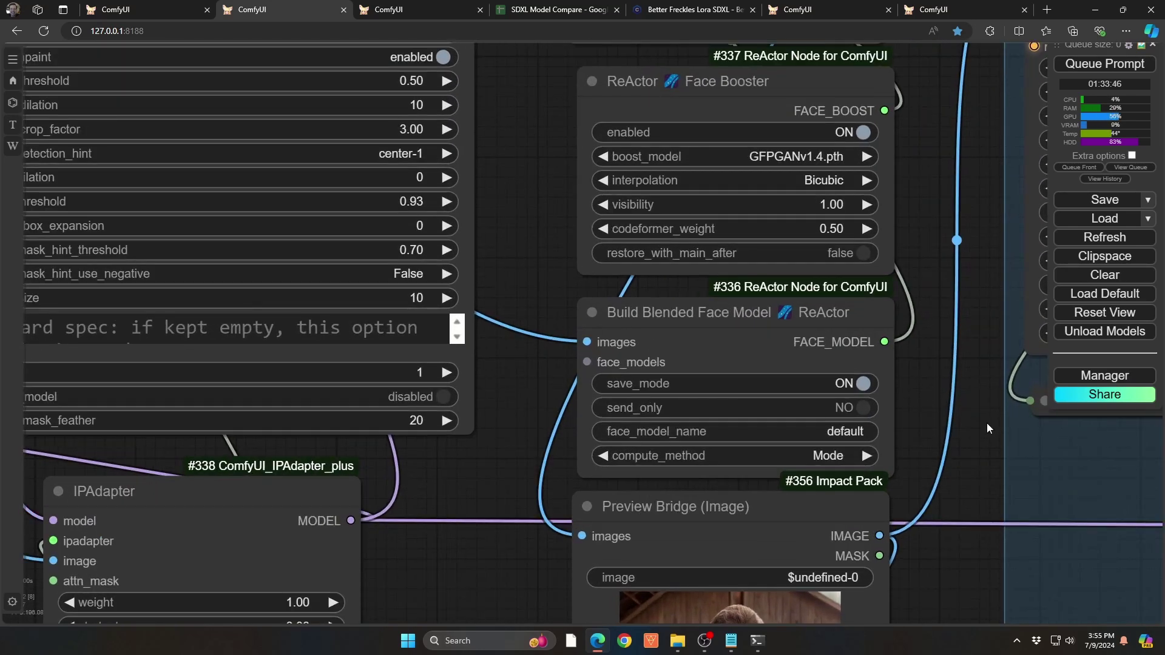
drag(986, 424, 951, 486)
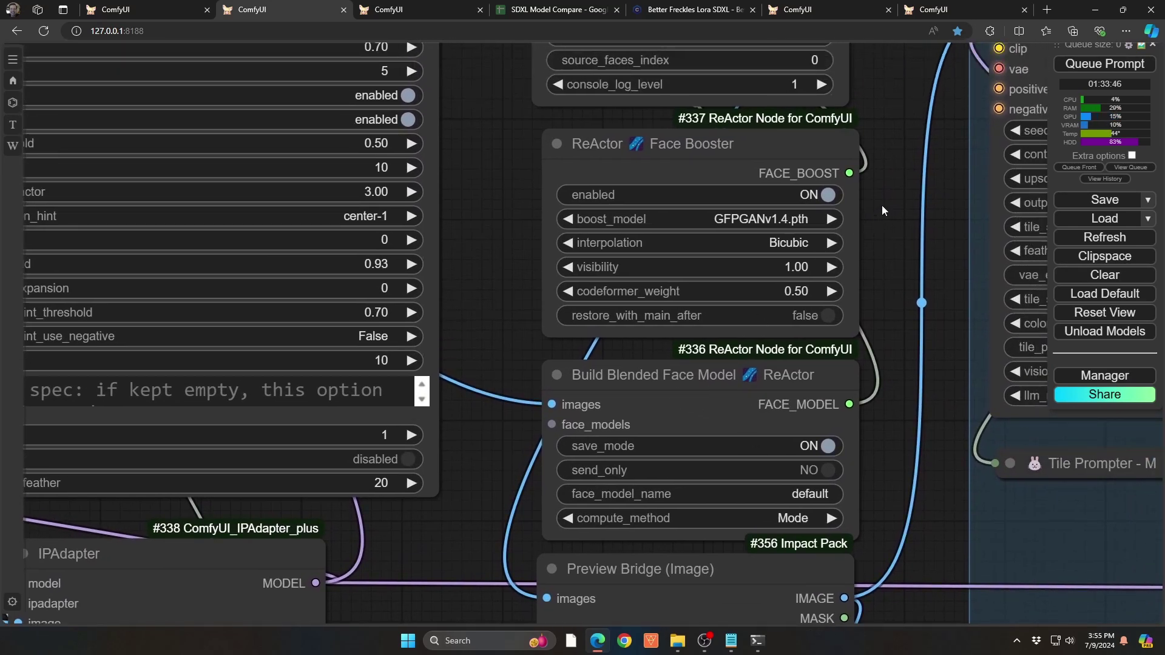
drag(882, 205, 869, 360)
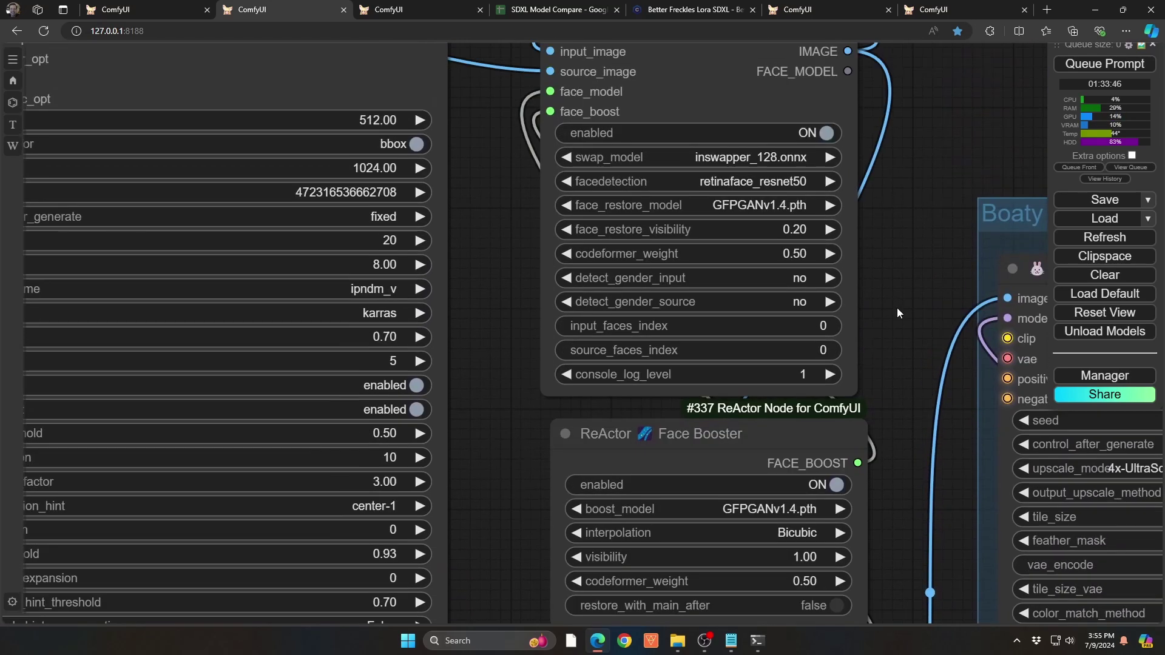
scroll(896, 329, down, 5)
drag(708, 229, 775, 362)
drag(600, 175, 667, 316)
scroll(644, 330, up, 8)
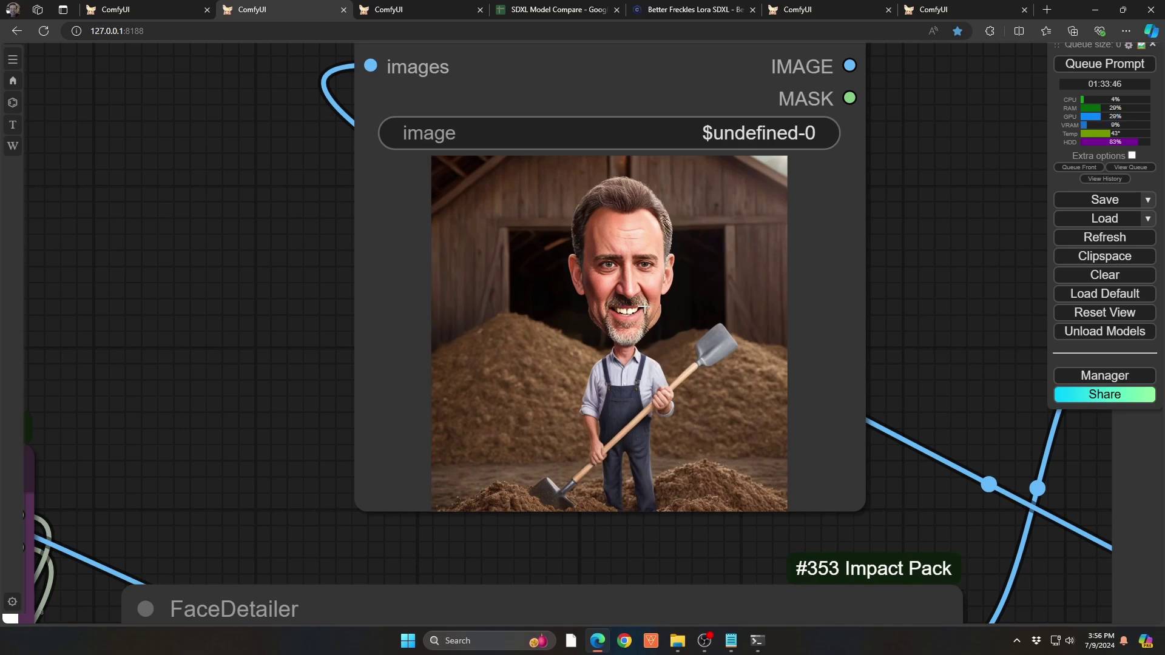
scroll(617, 254, up, 5)
scroll(616, 261, up, 2)
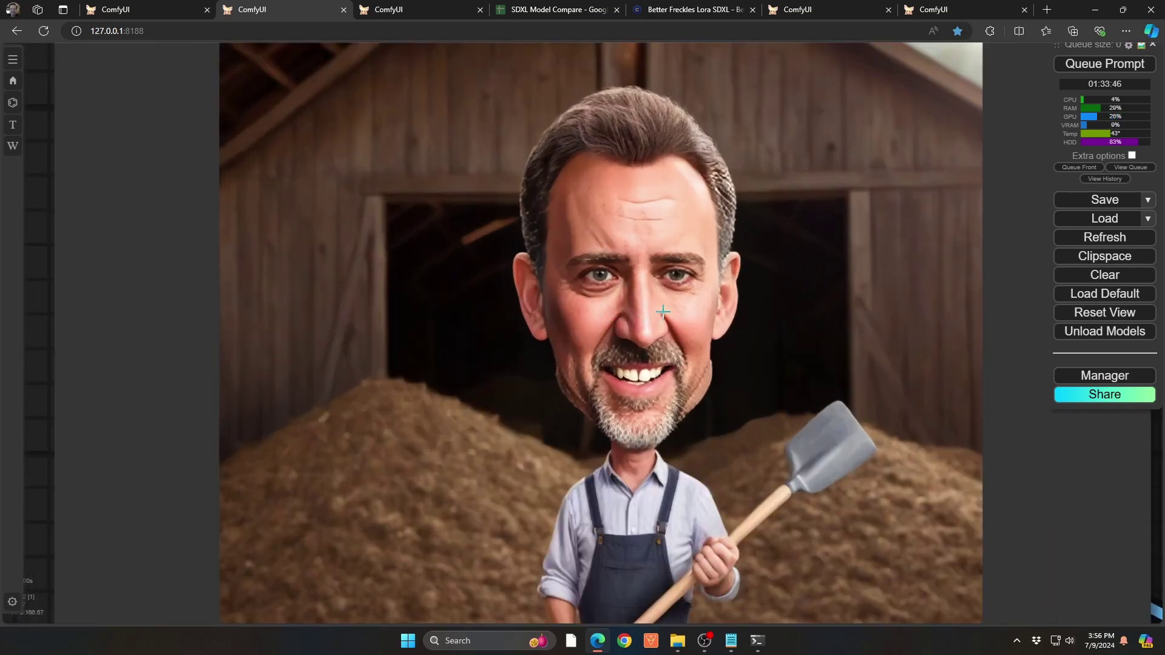
scroll(655, 313, down, 8)
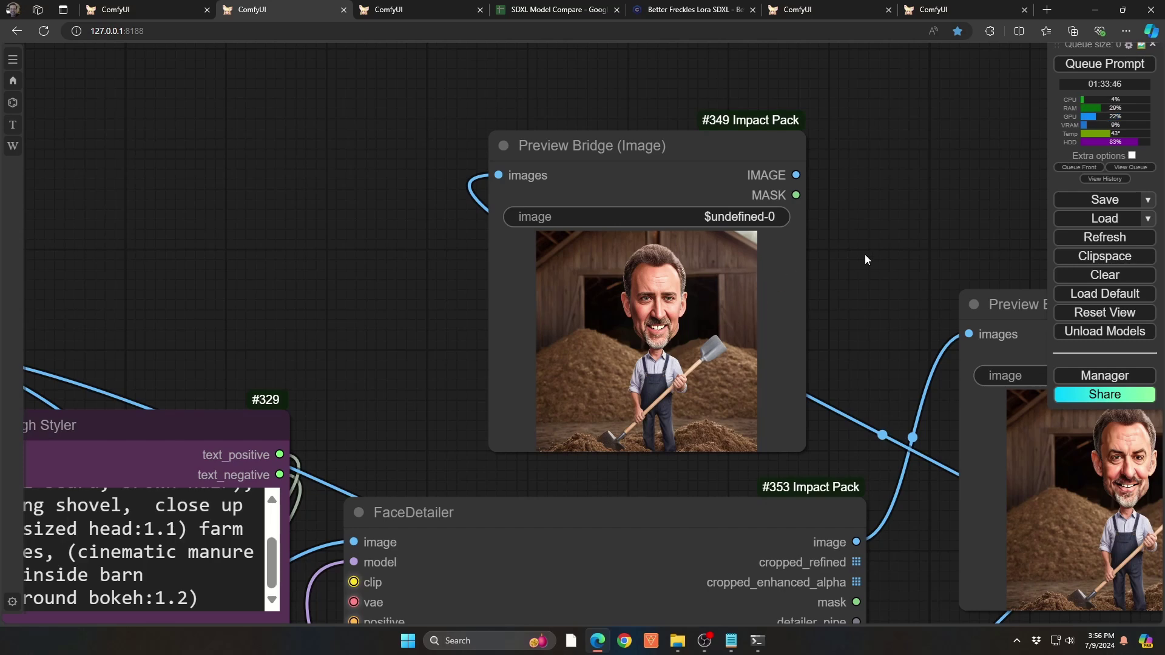
scroll(864, 260, down, 8)
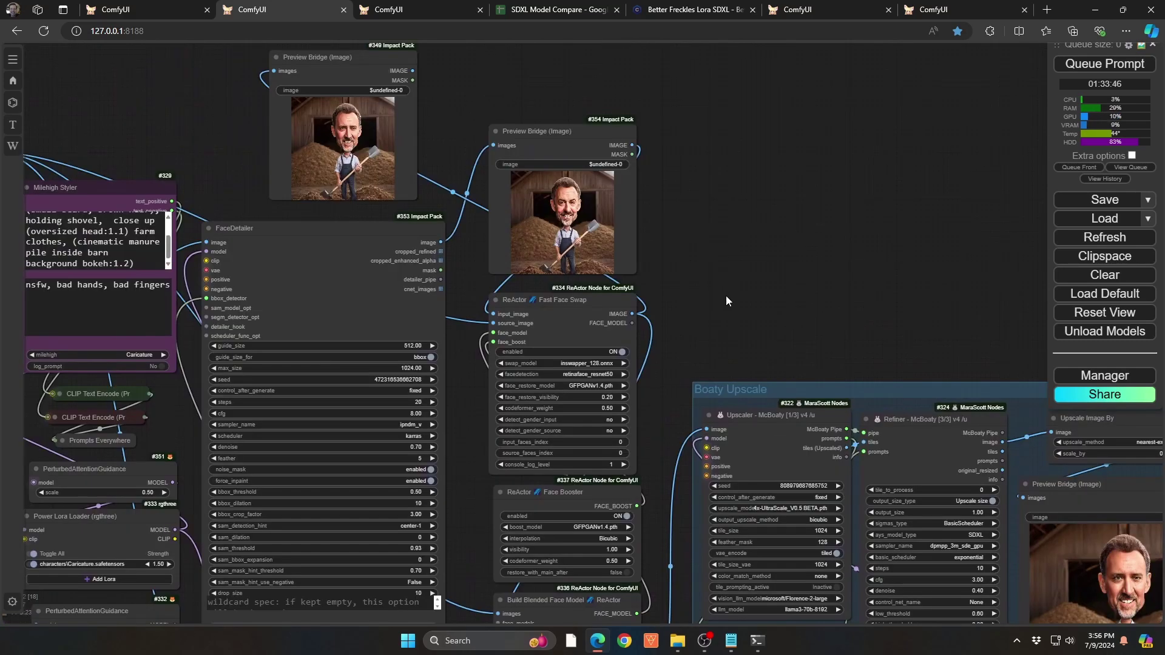
- Frame the Upscaler, farmer preview and Refiner, highlighting its 0.40 denoise value
drag(737, 318, 747, 27)
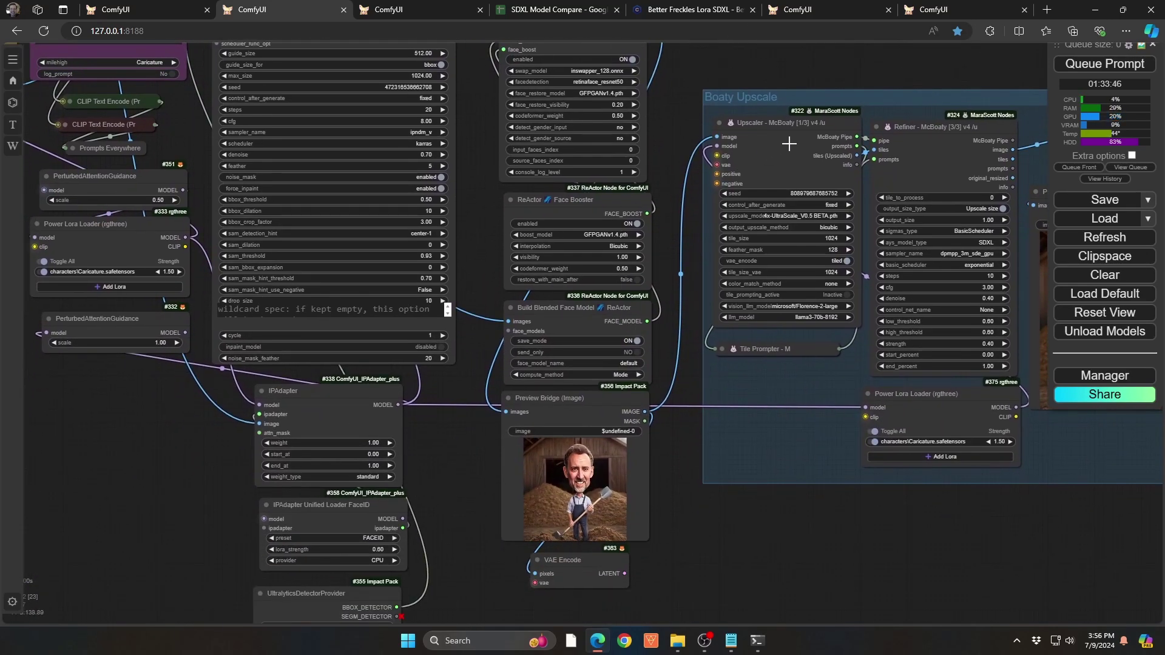
drag(824, 56, 522, 75)
scroll(509, 180, up, 2)
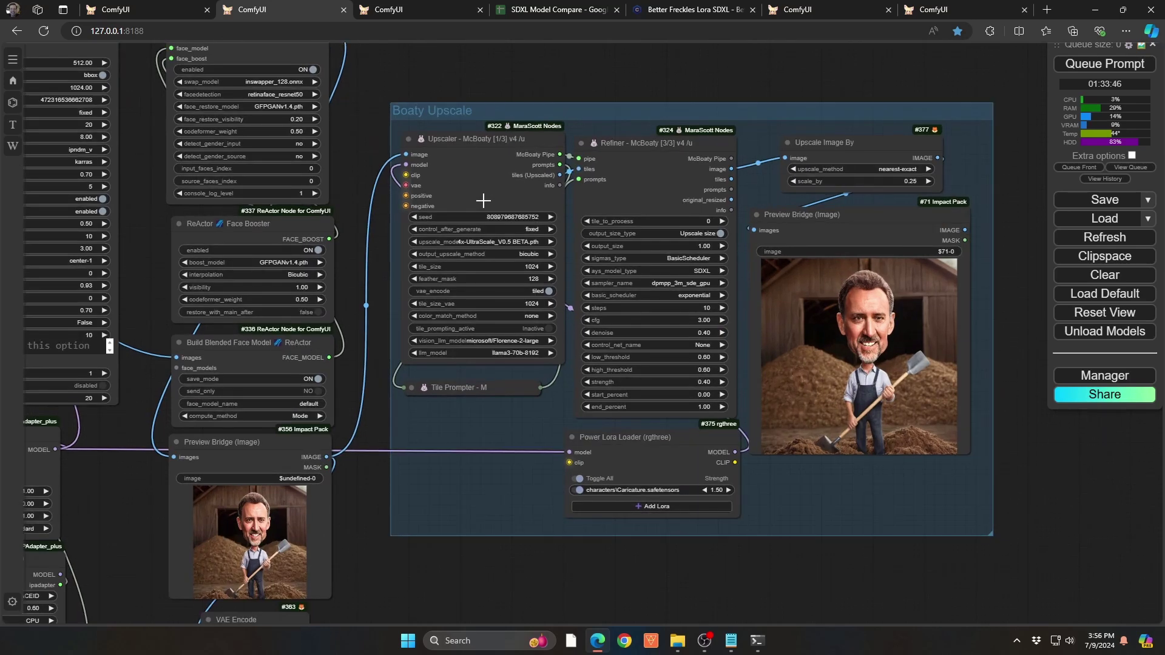
scroll(484, 200, up, 1)
scroll(484, 201, down, 1)
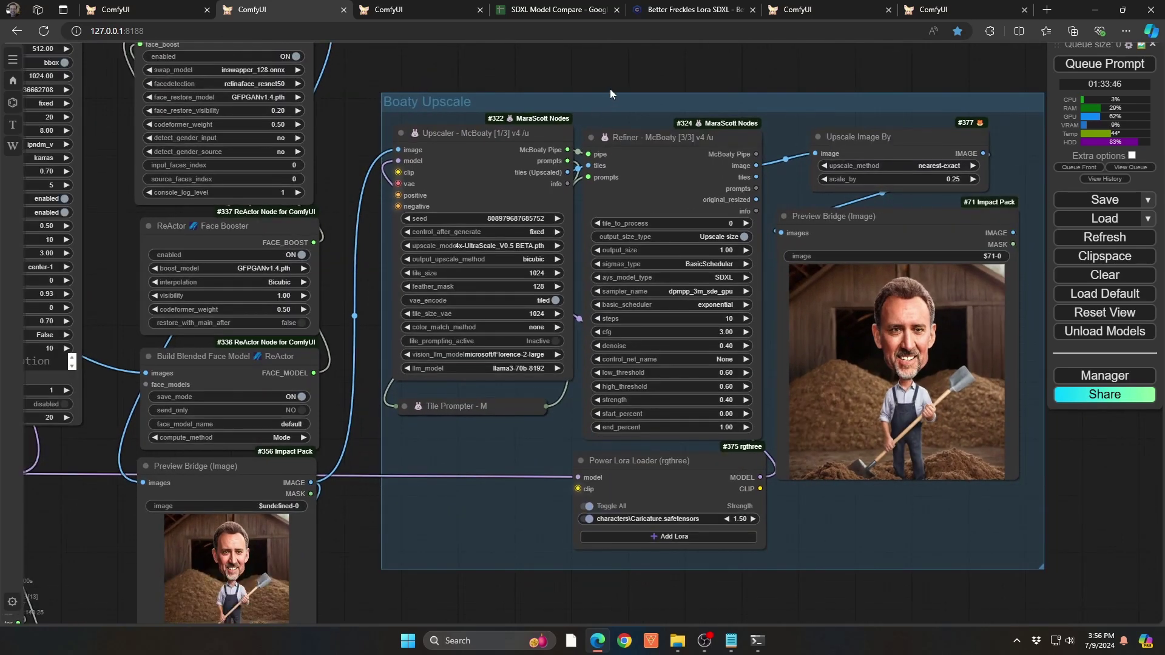
drag(615, 79, 529, 88)
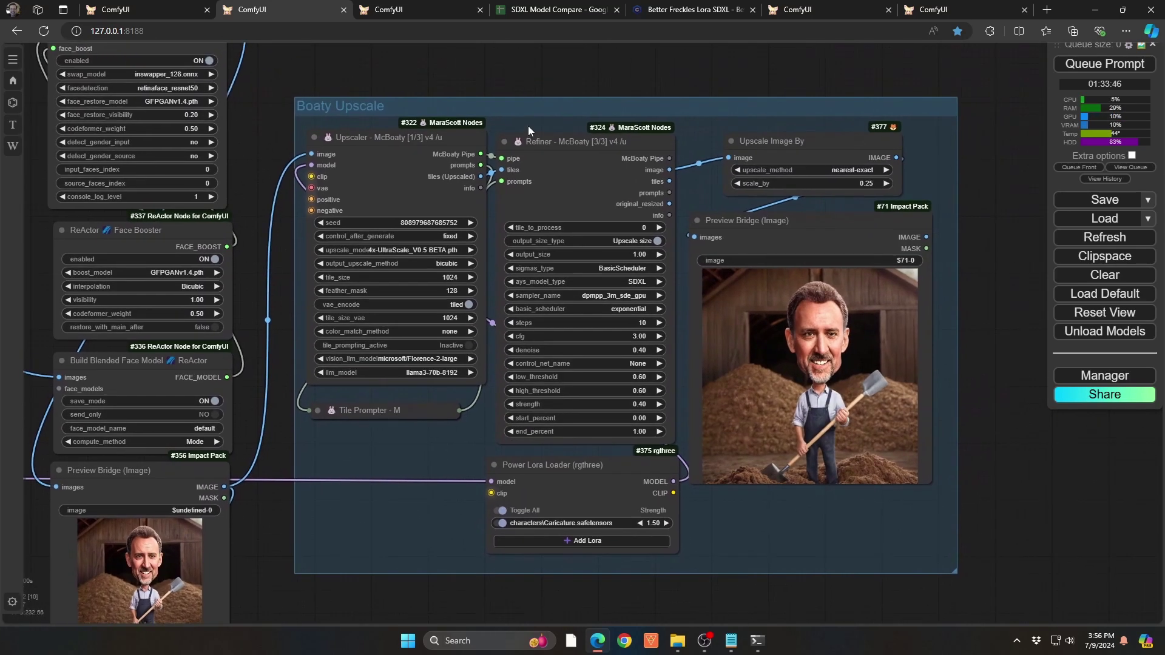
scroll(431, 296, up, 3)
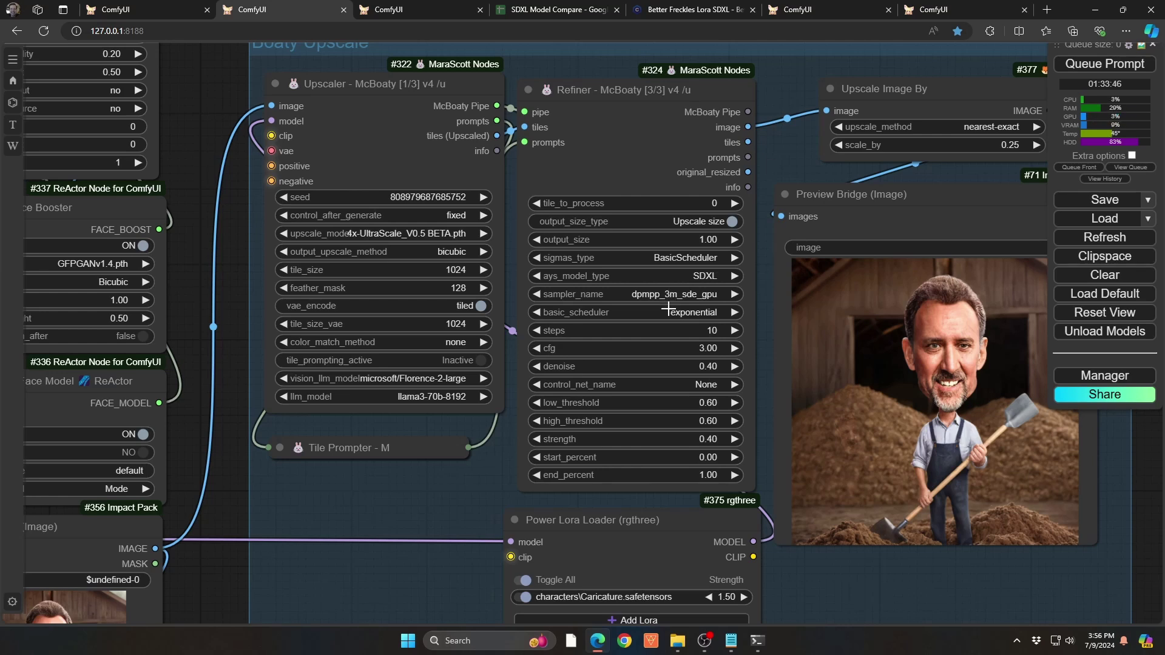
click(678, 366)
drag(842, 599, 799, 577)
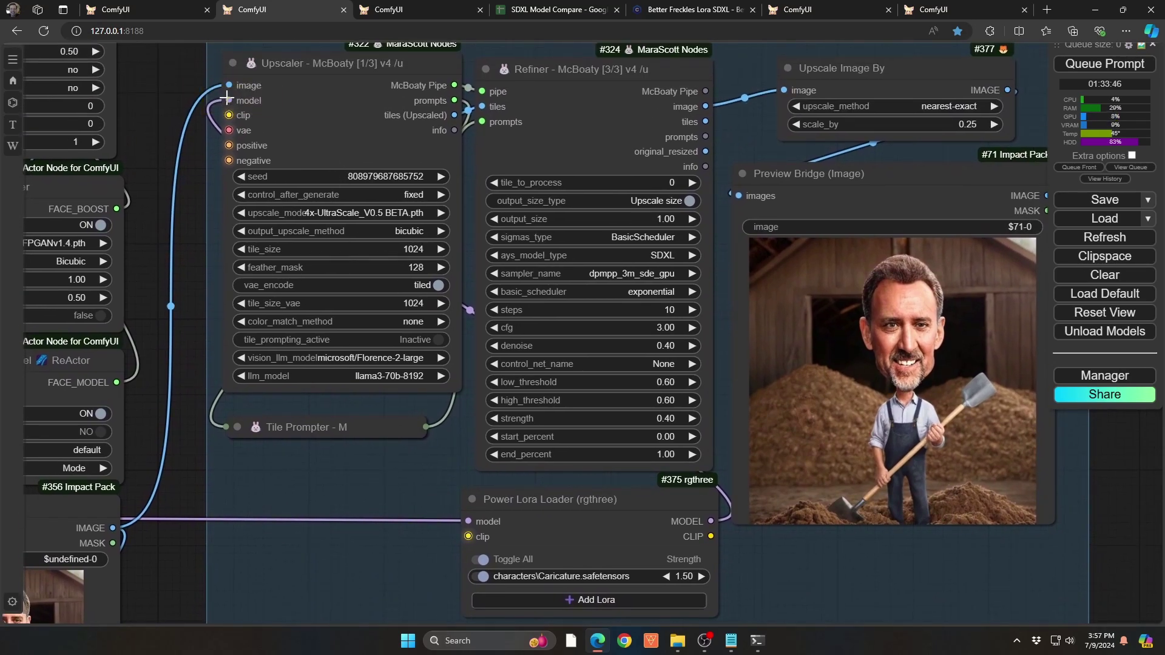
mouse_move(2, 68)
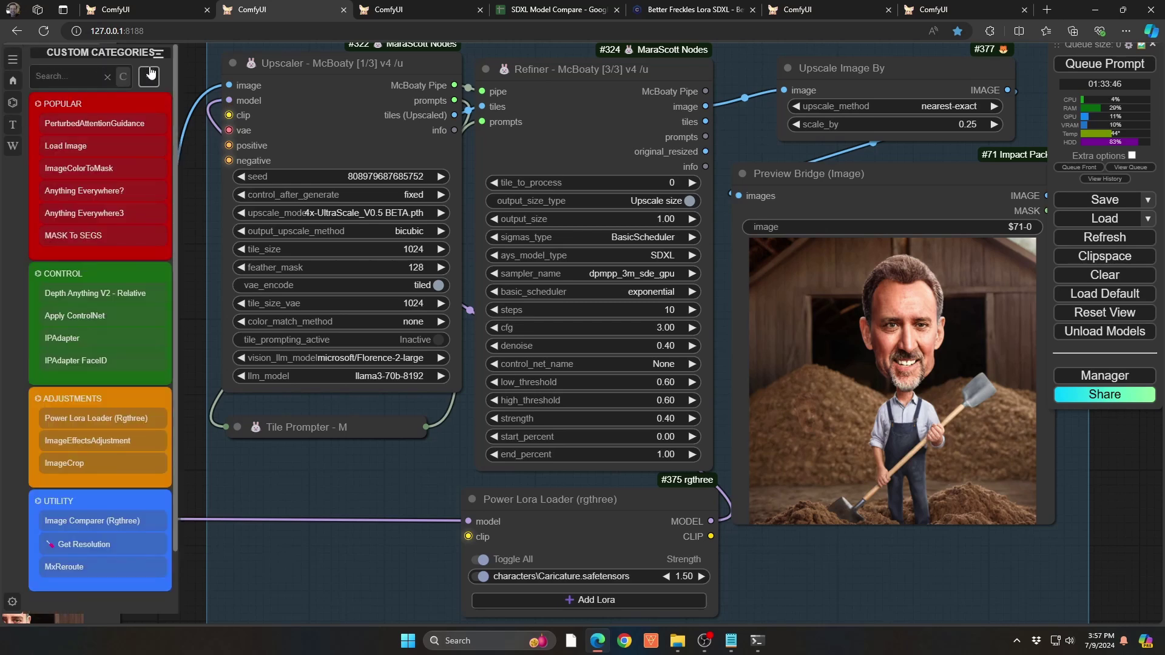
drag(229, 100, 229, 100)
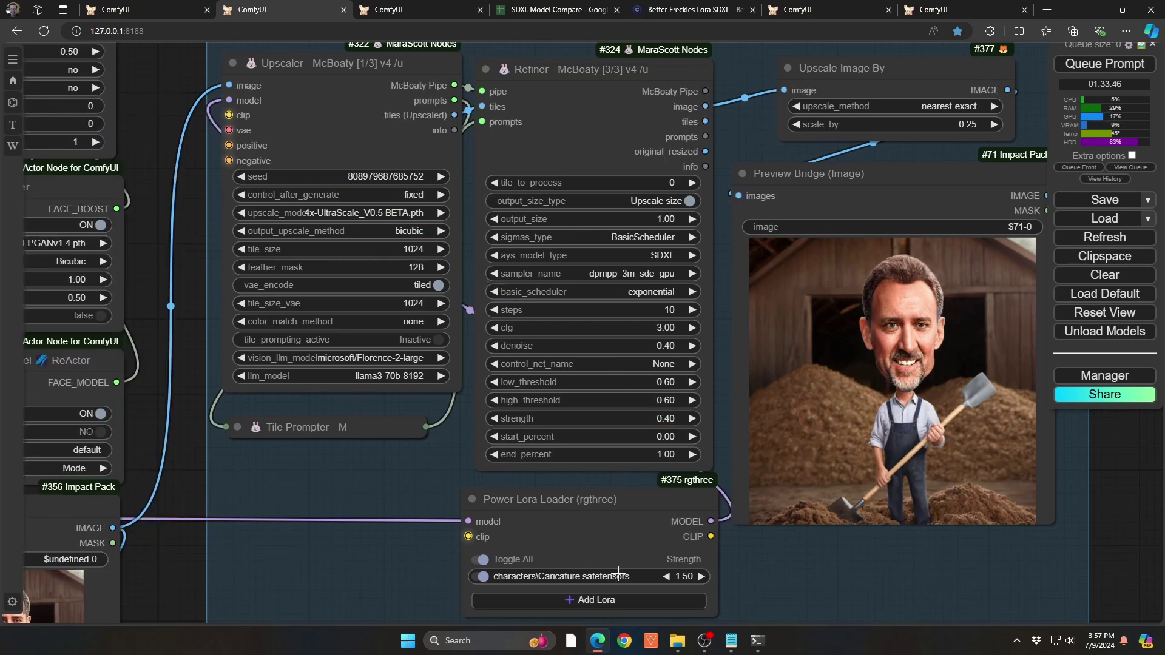
drag(807, 603, 785, 570)
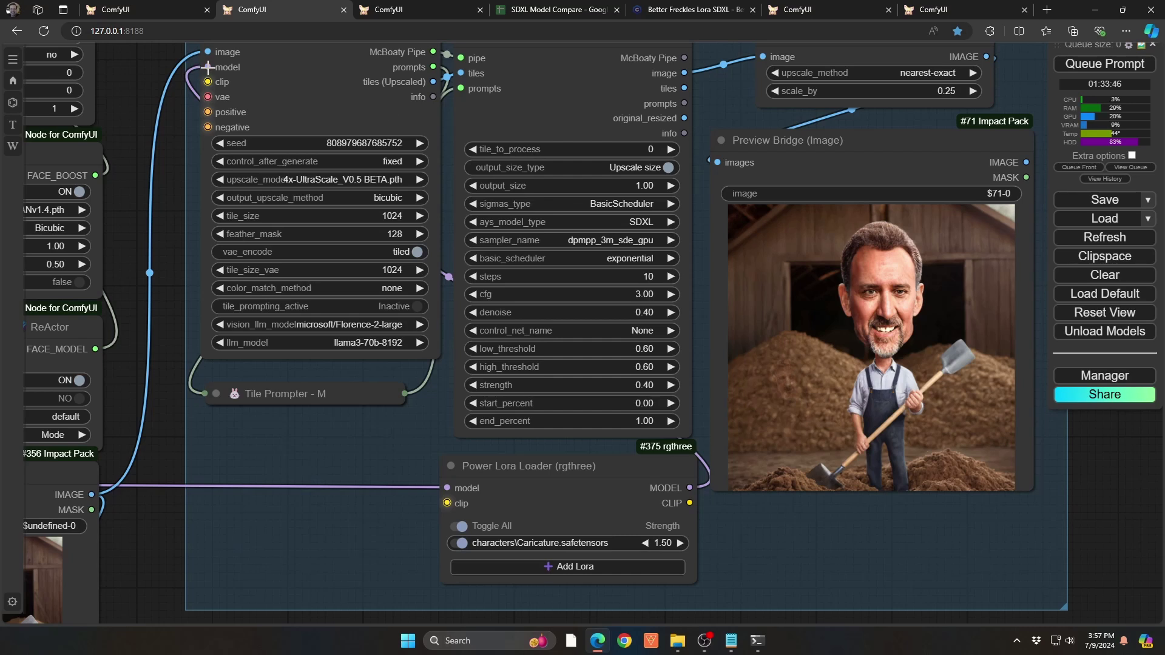
- Review the upscaled farmer preview, then switch to the trophy-winner workflow tab
drag(331, 431, 335, 537)
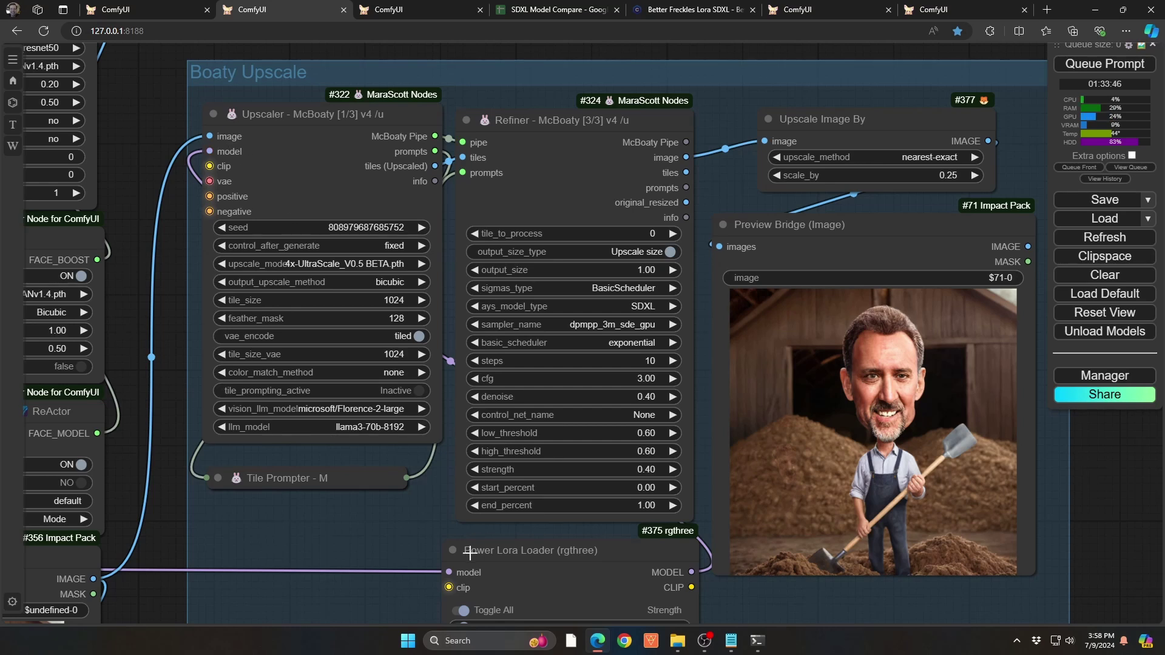
drag(401, 552, 255, 474)
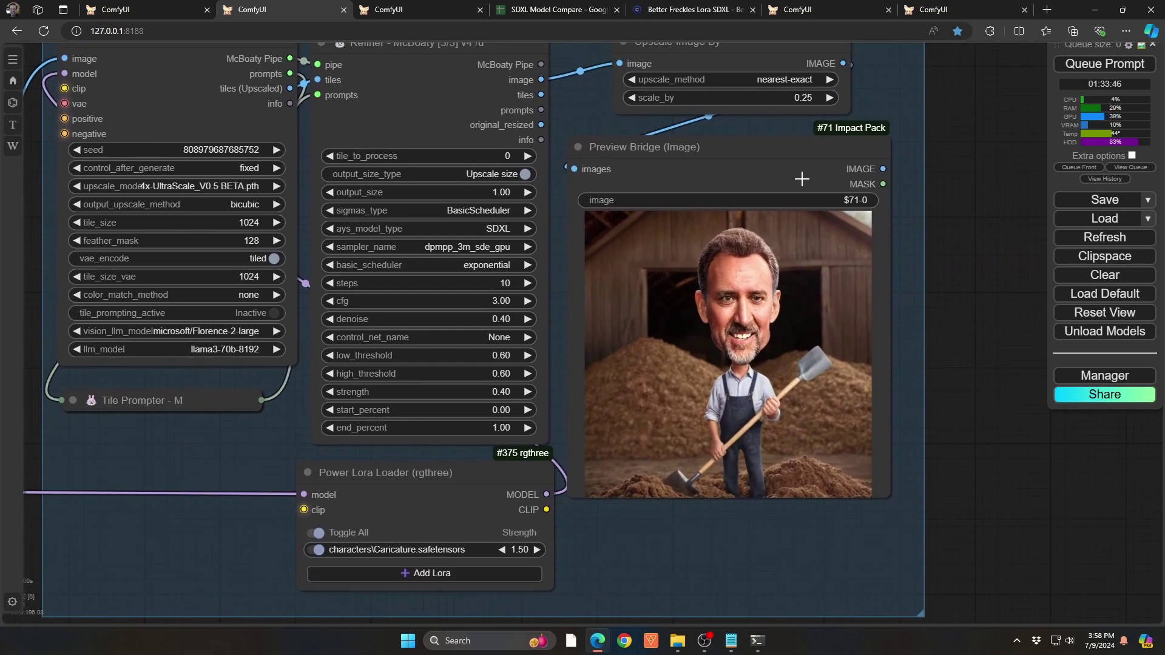
drag(969, 337, 859, 360)
scroll(832, 348, up, 5)
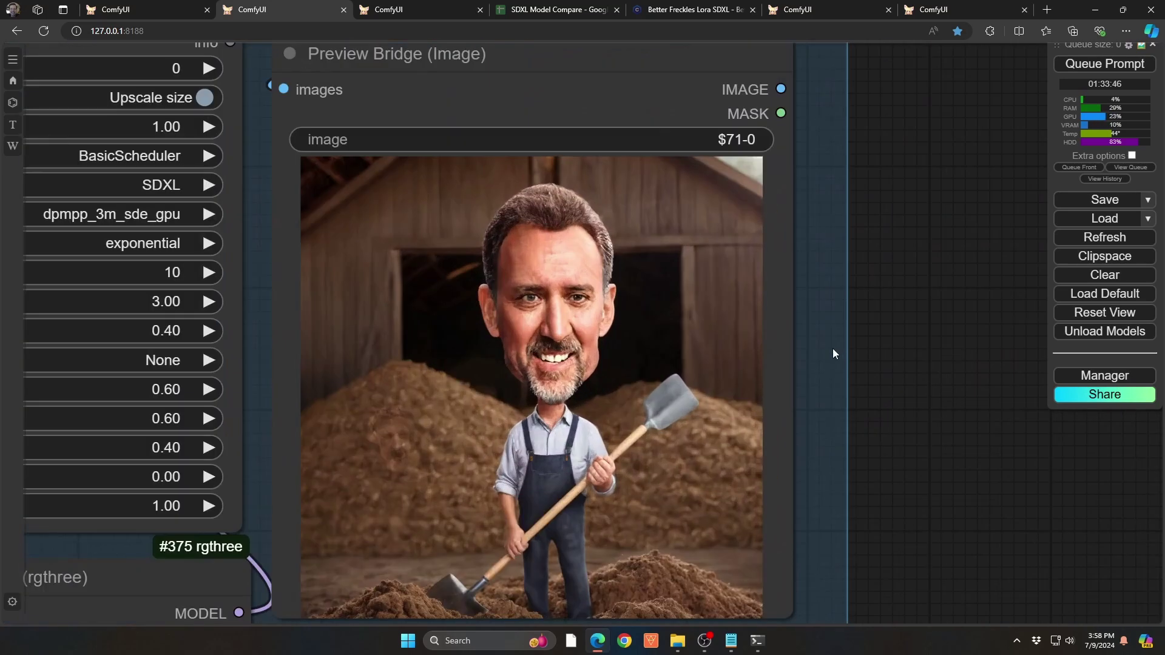
scroll(832, 348, down, 6)
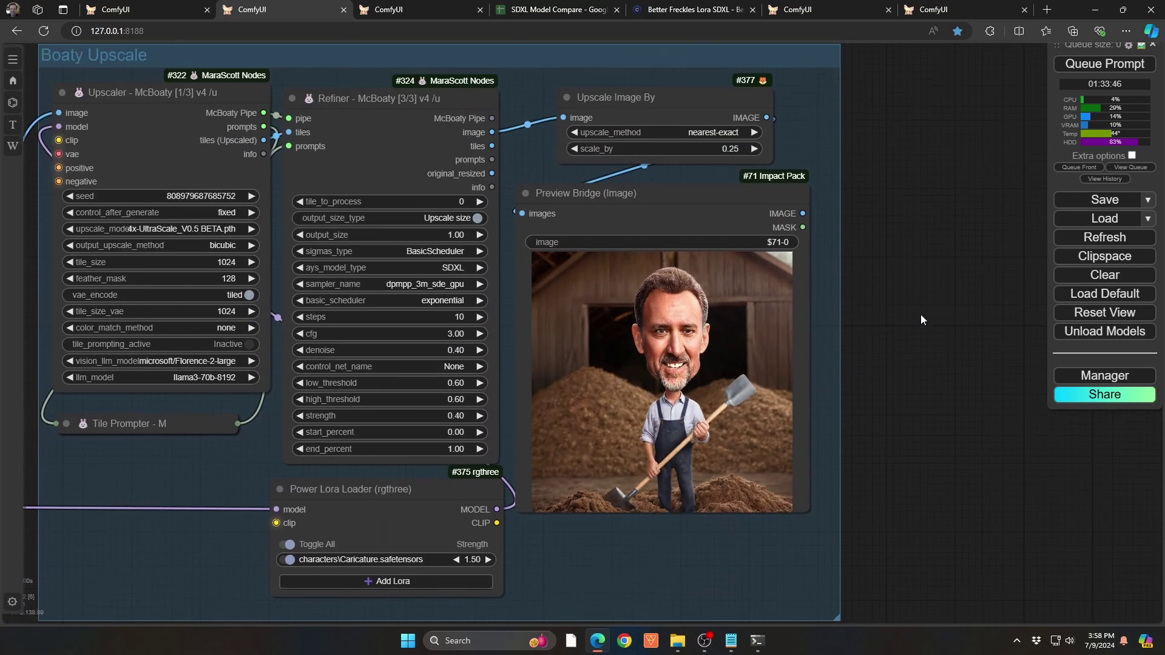
drag(919, 318, 929, 362)
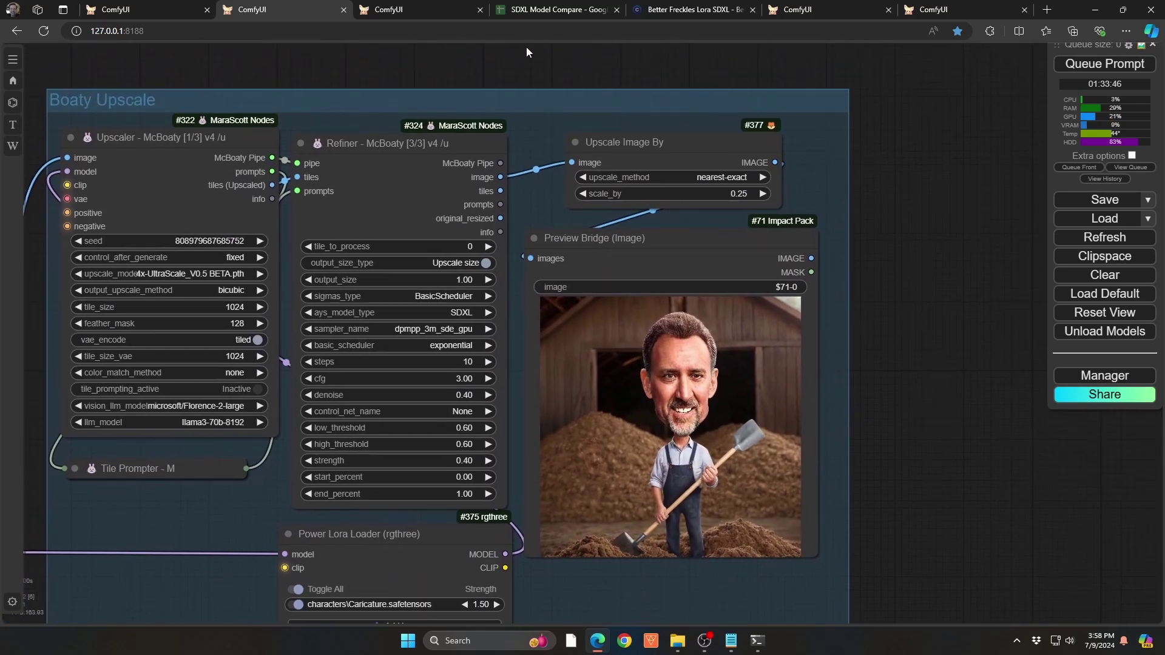
click(410, 8)
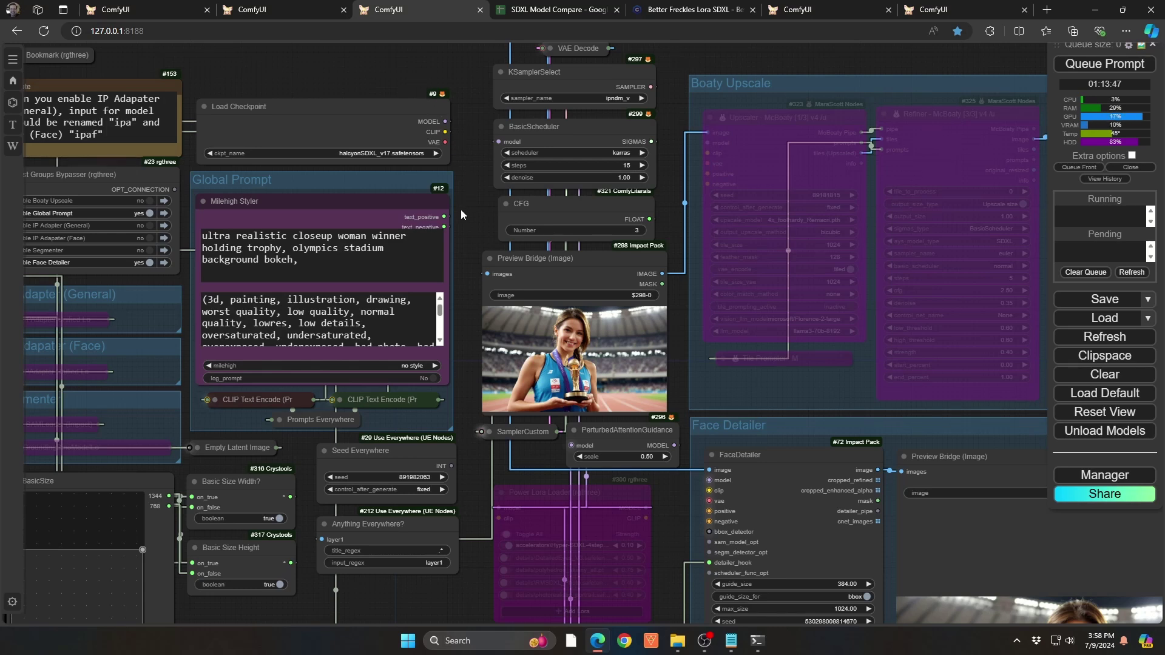
scroll(476, 212, down, 5)
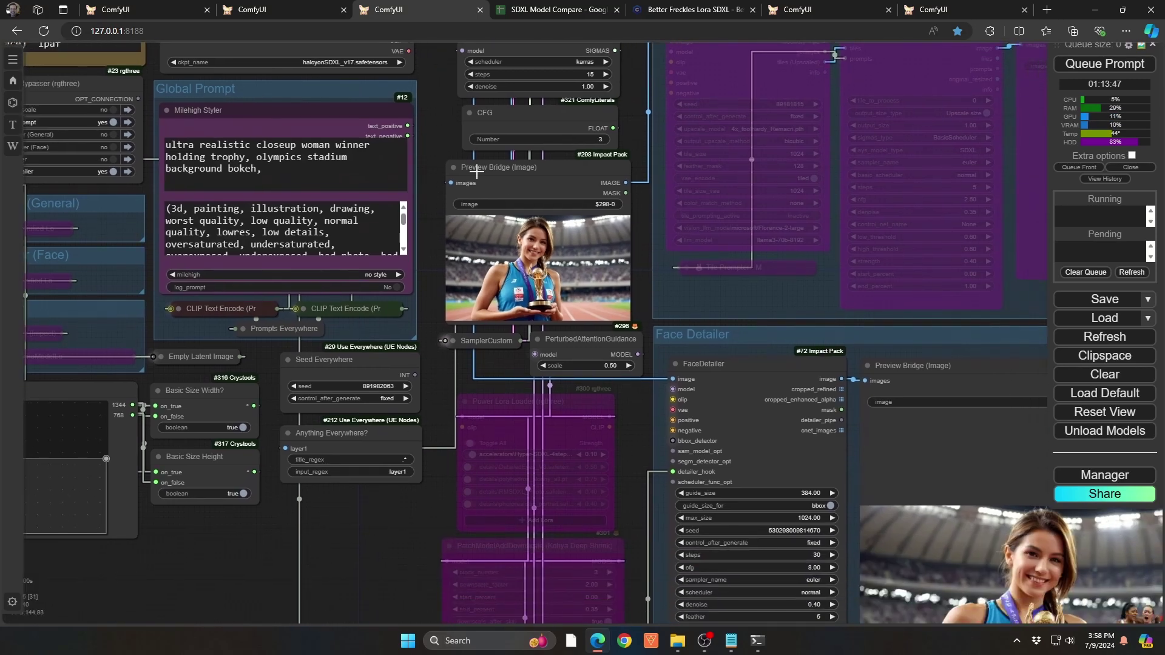
scroll(515, 248, up, 10)
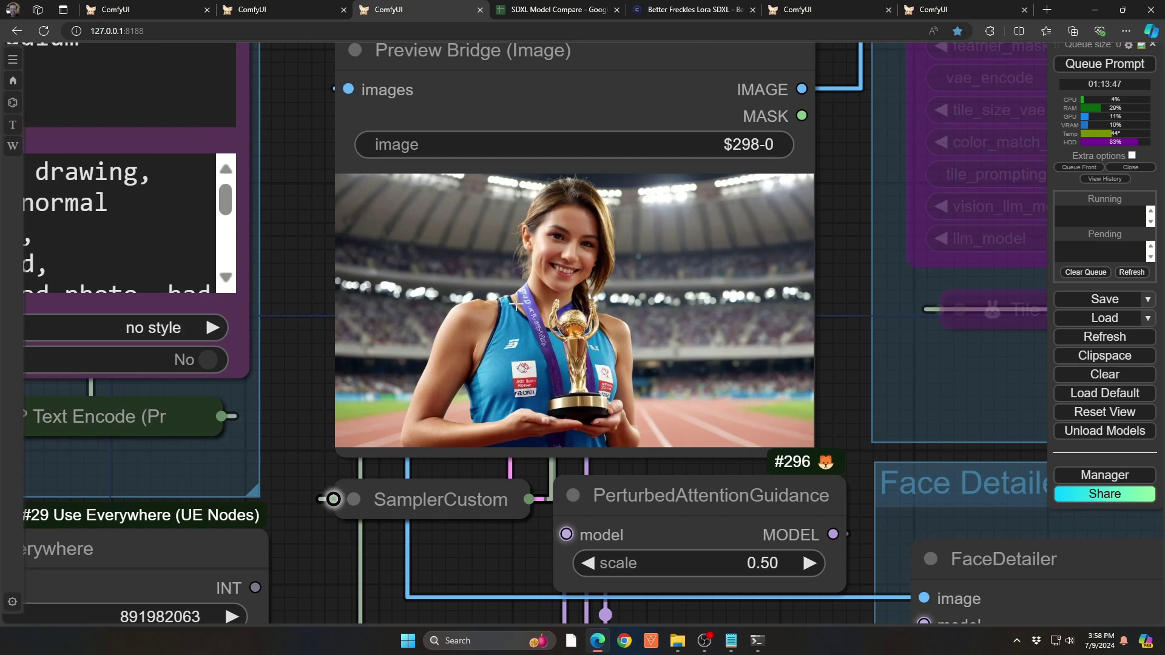
scroll(515, 307, down, 8)
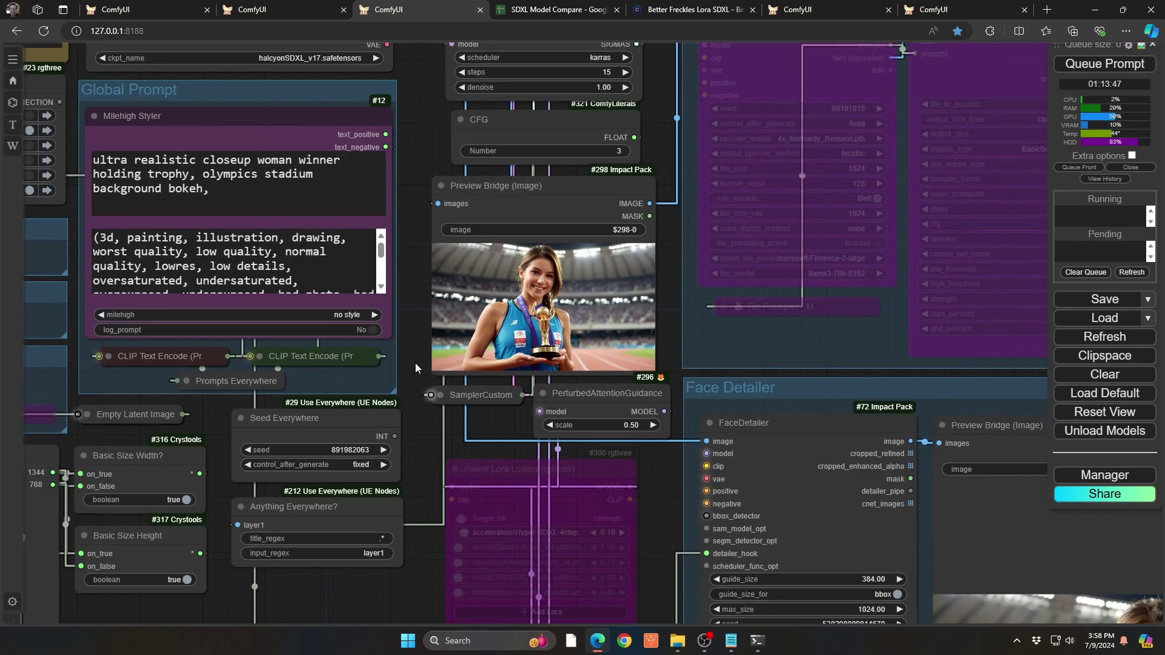
- Zoom in on the Preview Bridge showing four athletes on a track
drag(415, 363, 487, 332)
scroll(488, 332, down, 10)
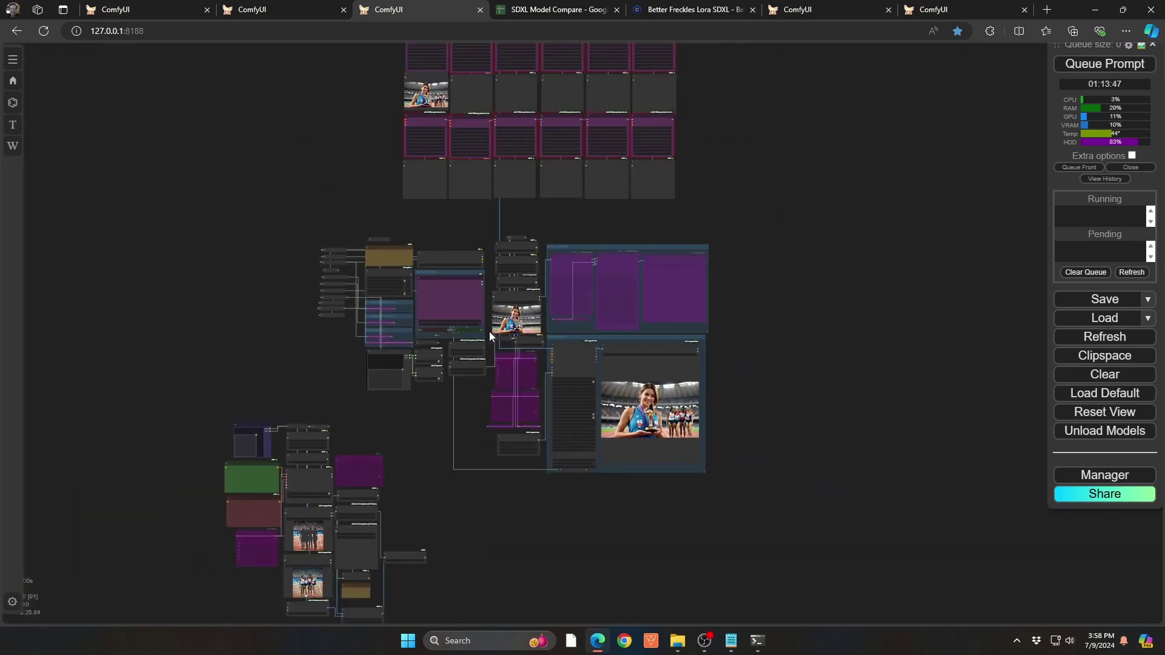
drag(418, 452, 559, 249)
scroll(443, 367, up, 10)
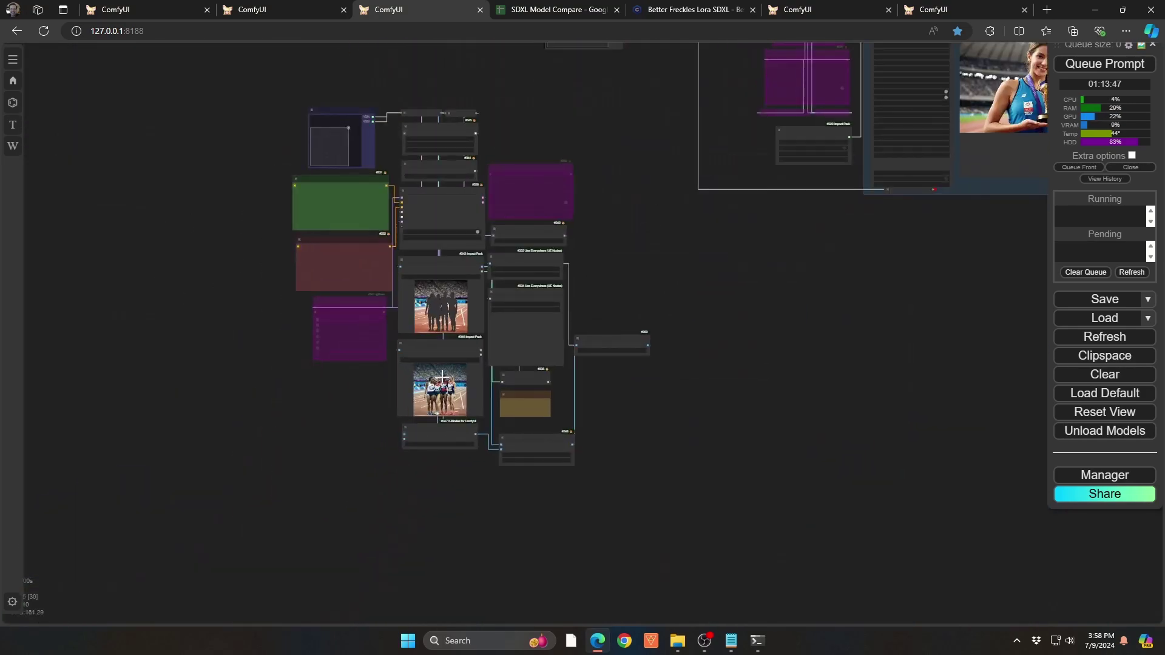
scroll(444, 367, up, 5)
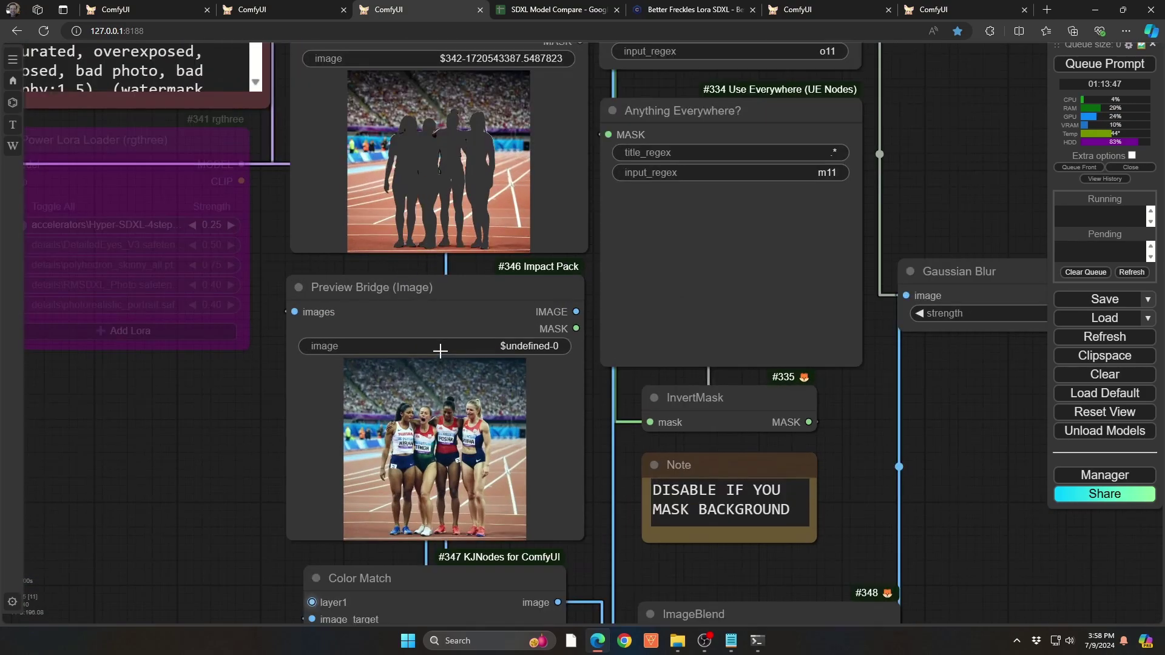
scroll(416, 480, up, 8)
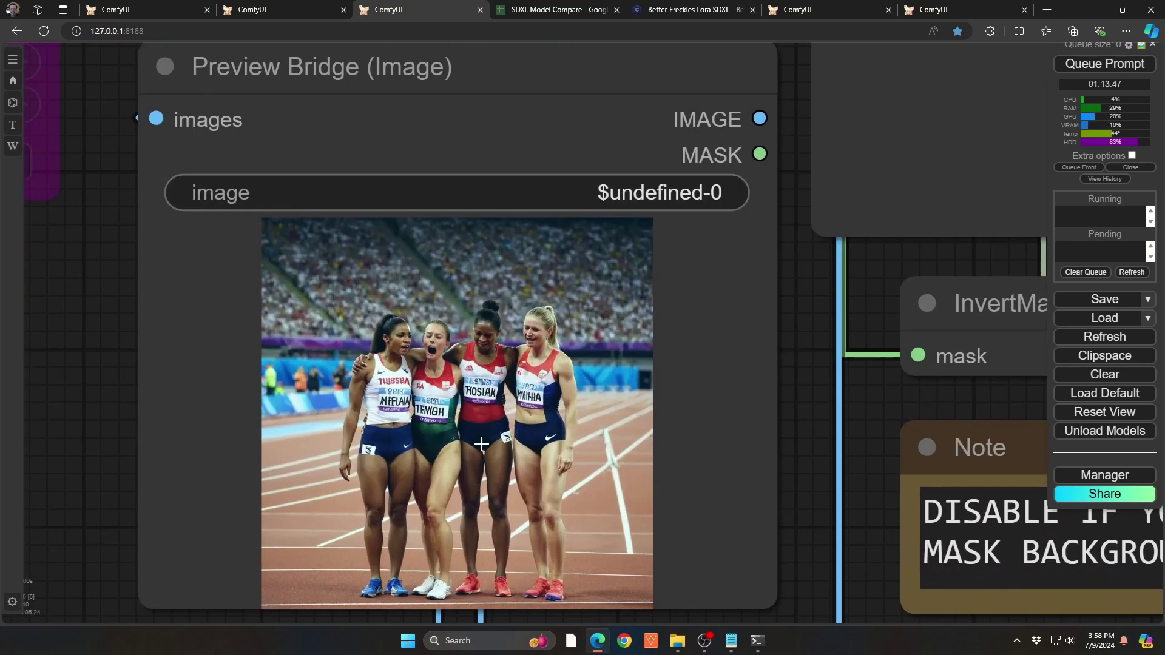
scroll(438, 360, up, 6)
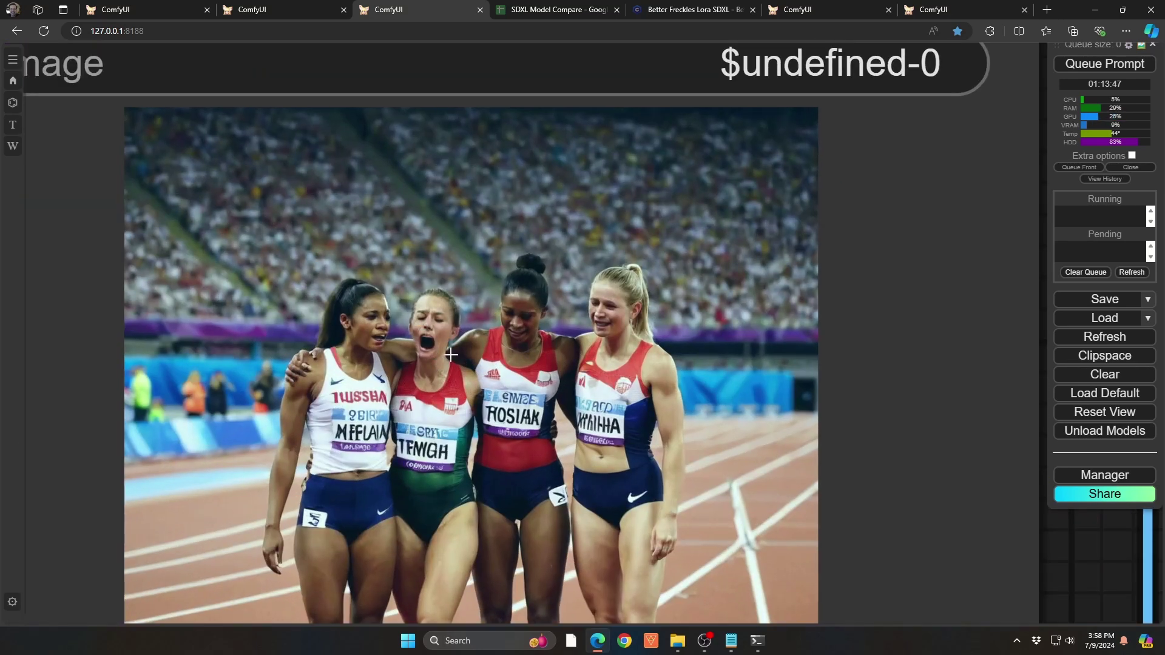
- Pan to Color Match (mkl), ImageBlend 0.50 normal and Gaussian Blur 2.00
scroll(452, 356, down, 10)
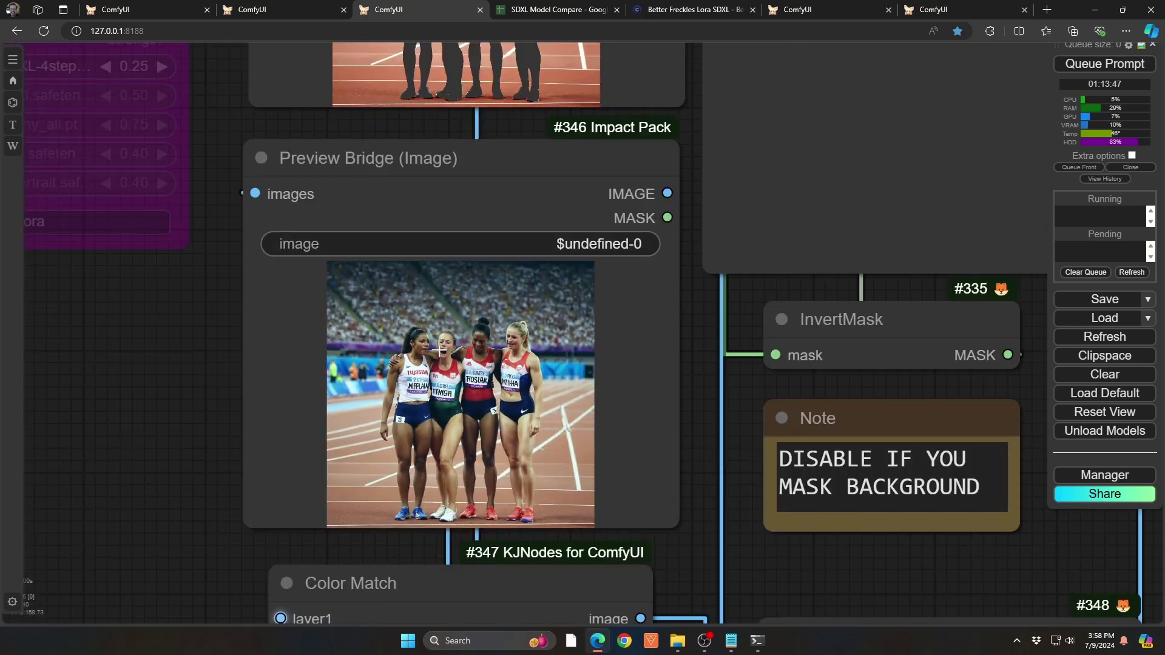
scroll(436, 355, down, 2)
drag(686, 497, 580, 249)
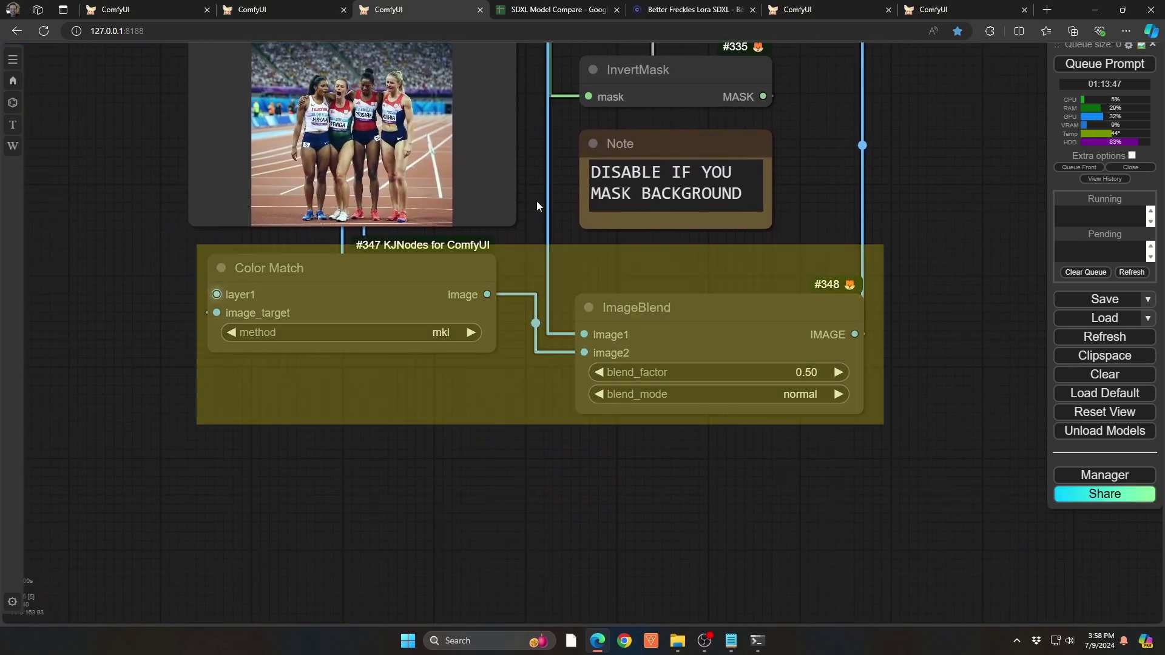
drag(536, 202, 407, 427)
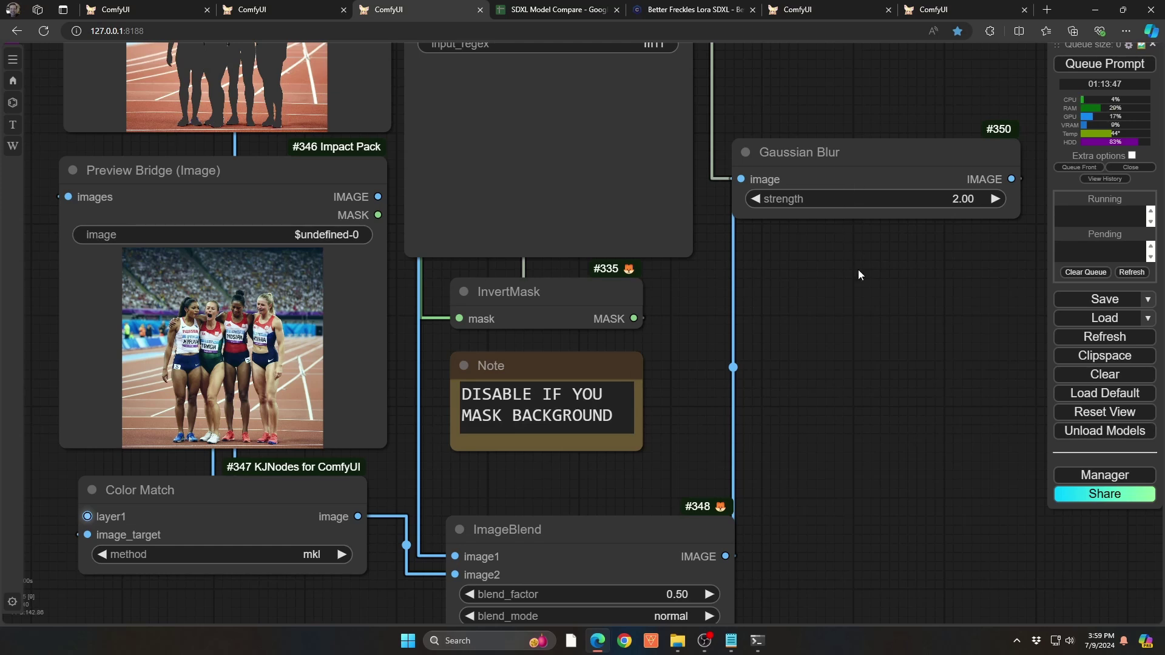
- Jump to the Image Overlay nodes via bookmark 1 and check rescale 0.60, offsets 770/200 and the #195 preview
key(1)
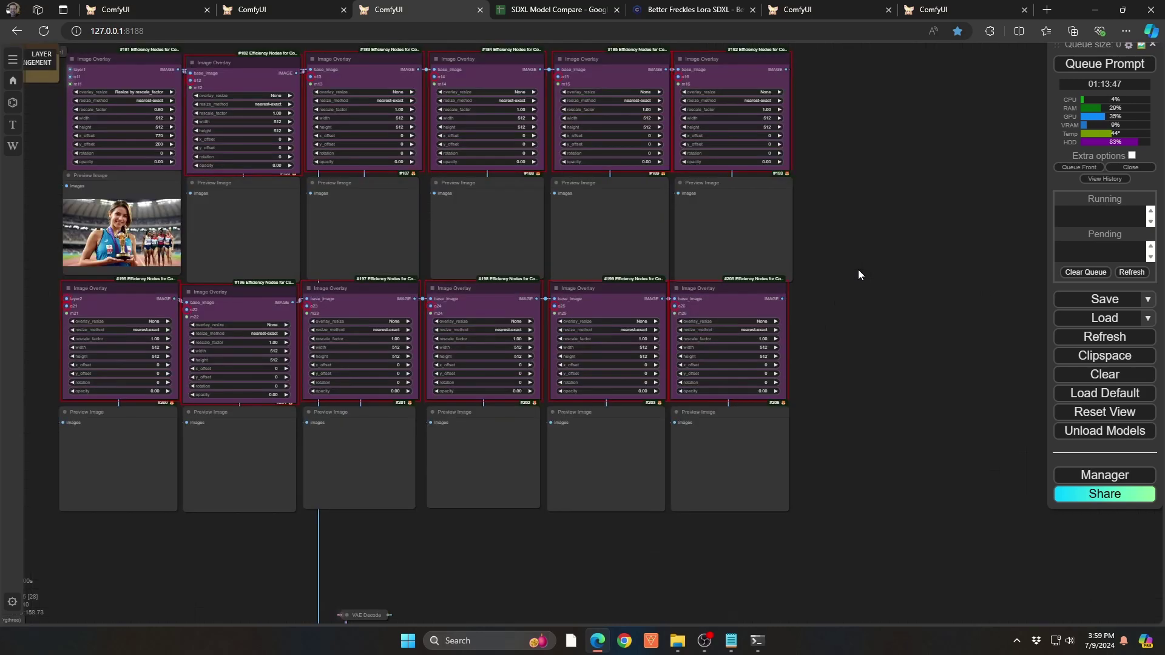
drag(824, 285, 1092, 336)
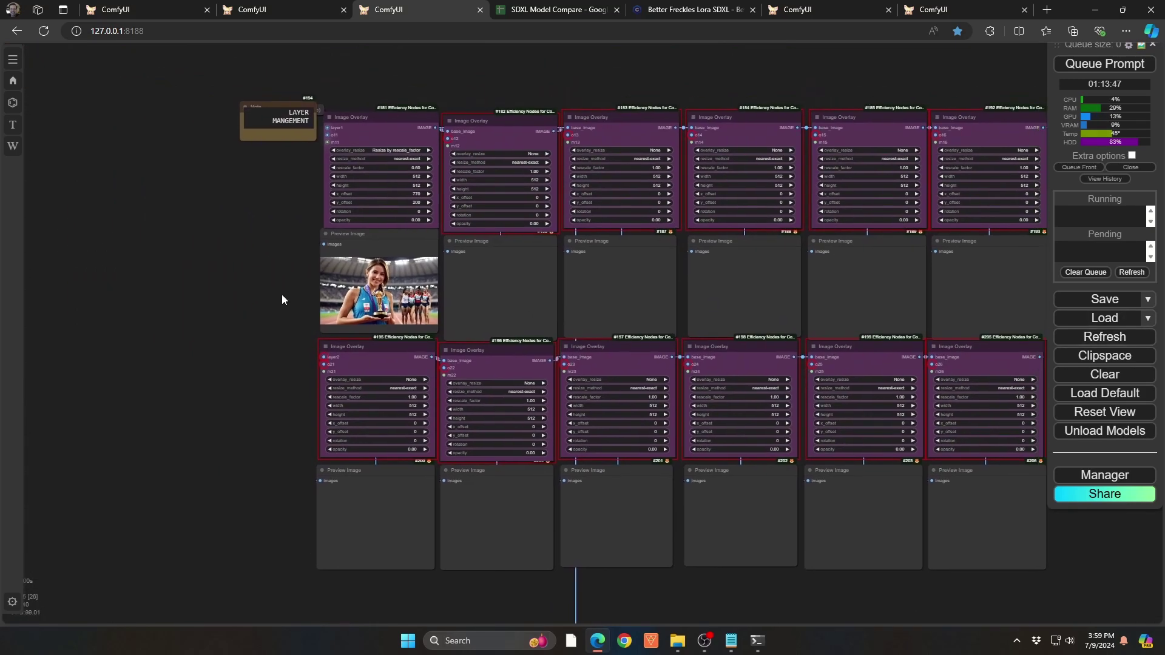
scroll(309, 298, up, 15)
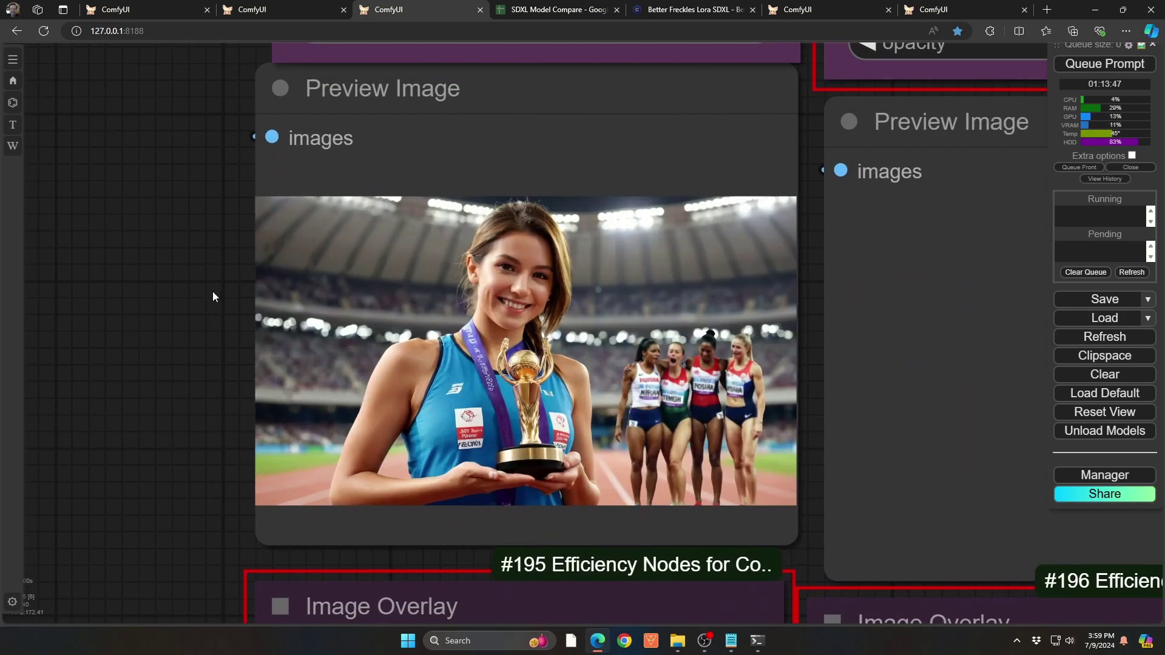
drag(218, 271, 237, 550)
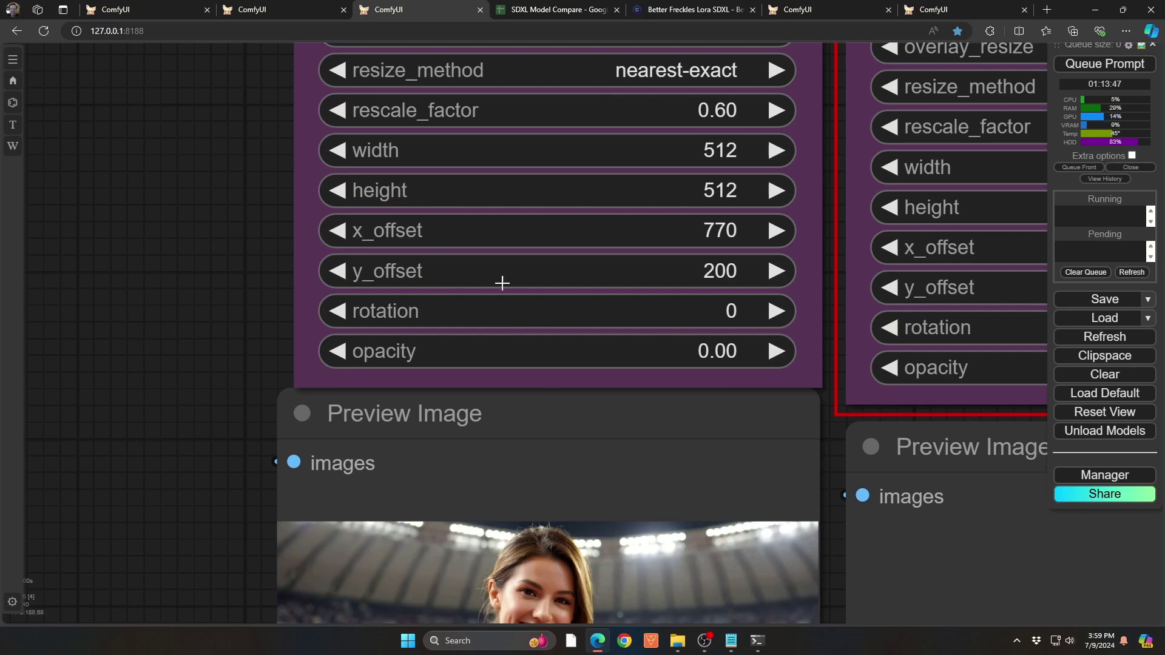
drag(188, 496, 136, 202)
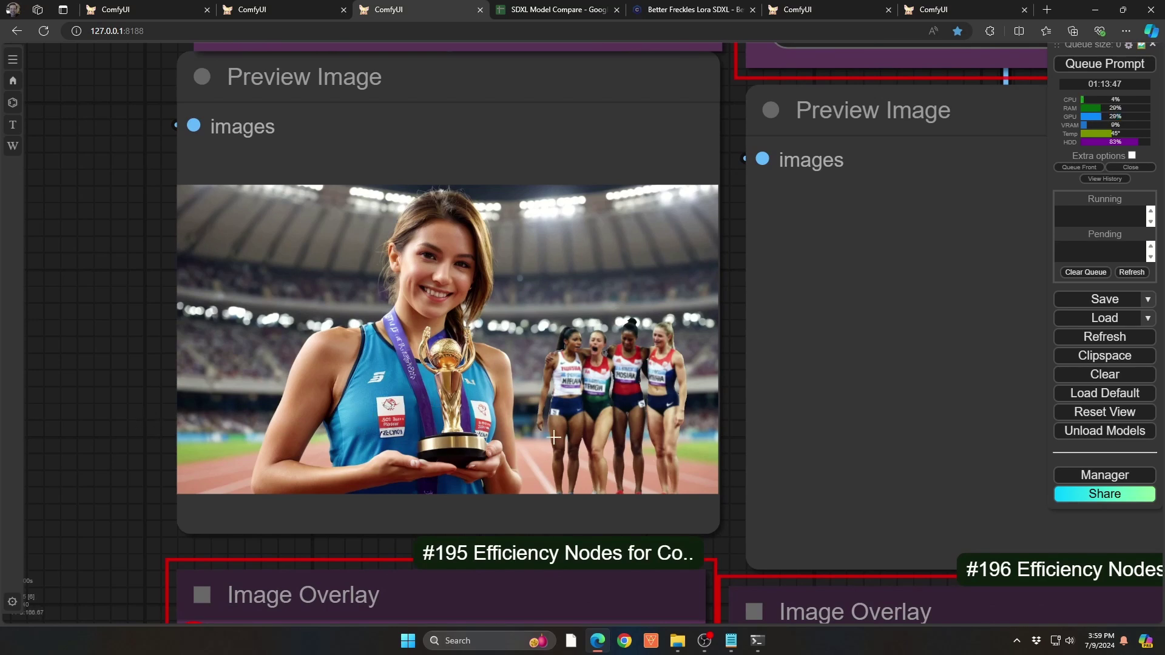
- Zoom in on the background runners in the composite, then zoom back out
scroll(631, 393, up, 6)
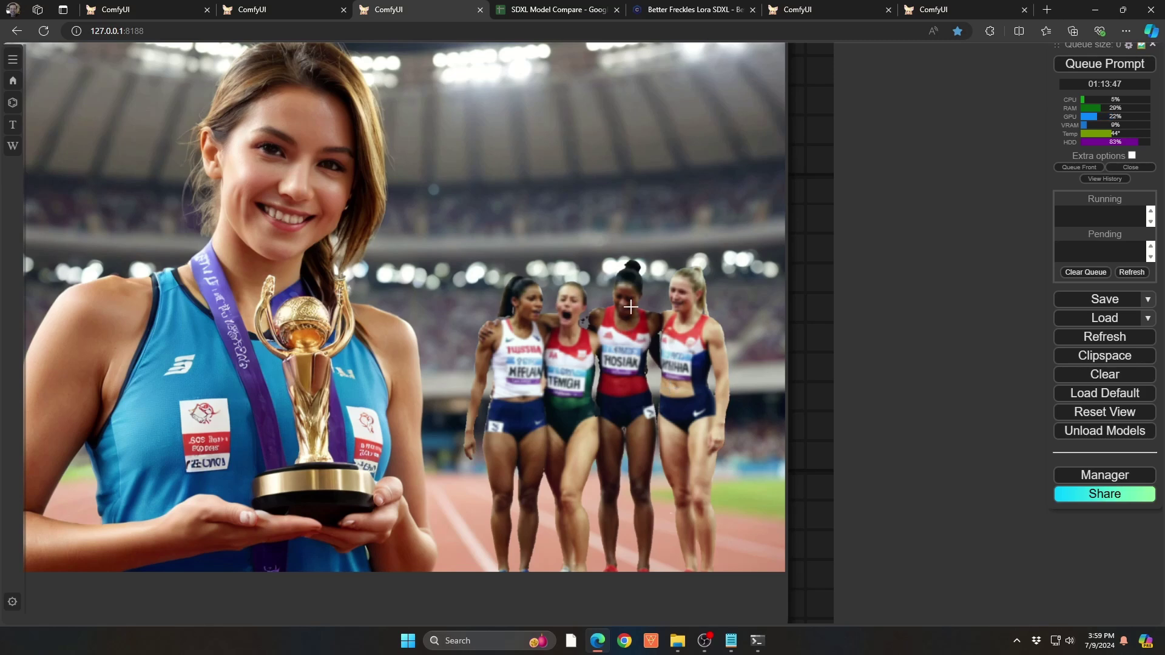
scroll(601, 367, down, 3)
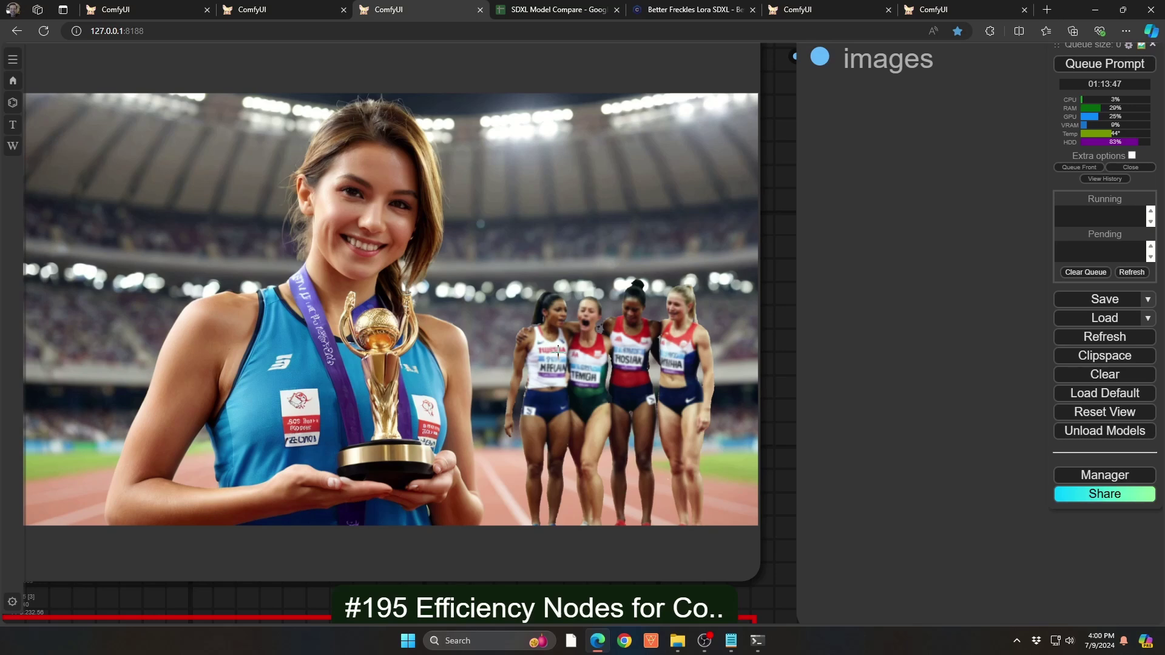
scroll(558, 352, down, 10)
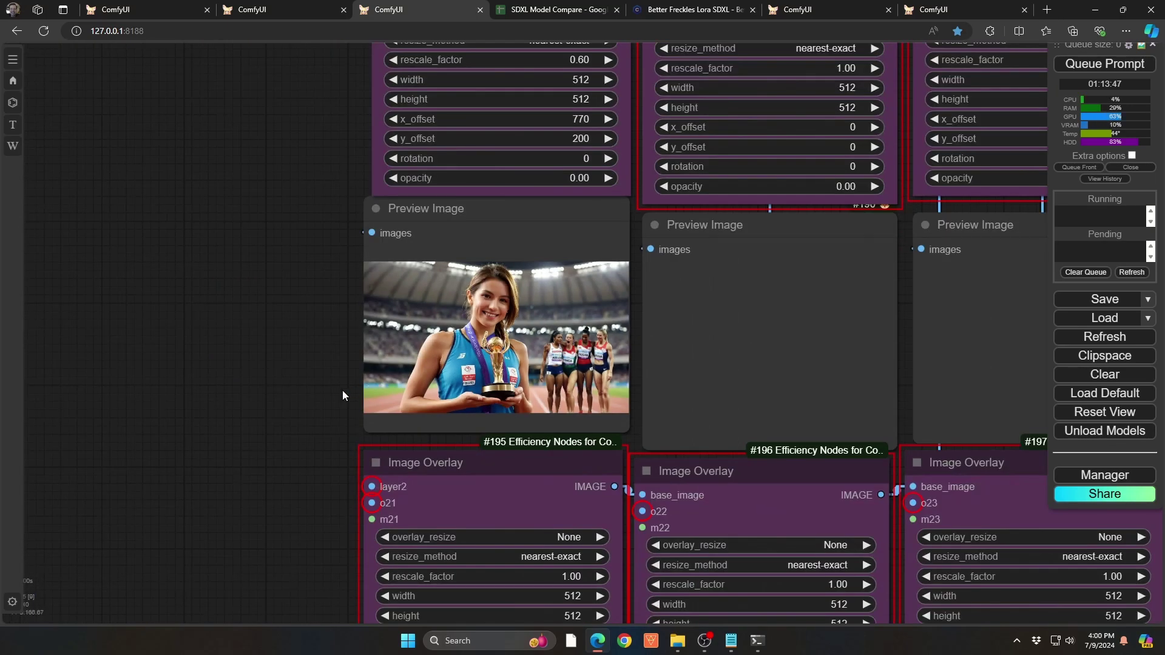
scroll(327, 419, down, 6)
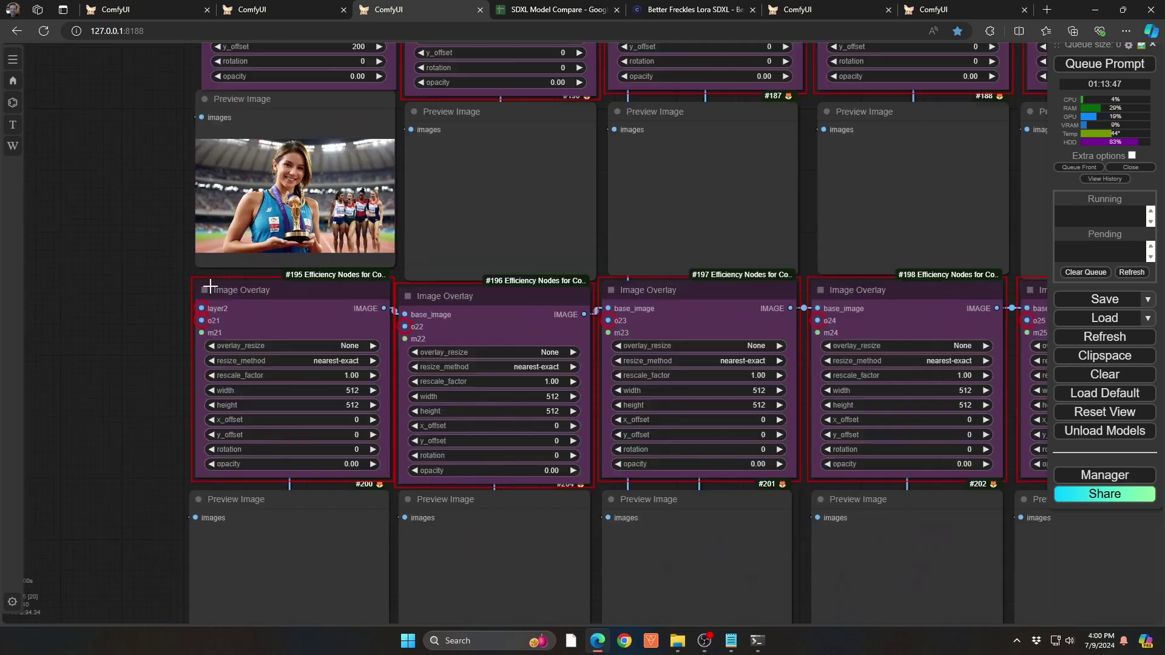
scroll(209, 285, down, 5)
- Frame FaceDetailer #72 (30 steps, cfg 8.00, euler/normal, denoise 0.40) and its trophy-winner preview
drag(603, 500, 546, 114)
drag(313, 571, 260, 475)
scroll(486, 382, up, 10)
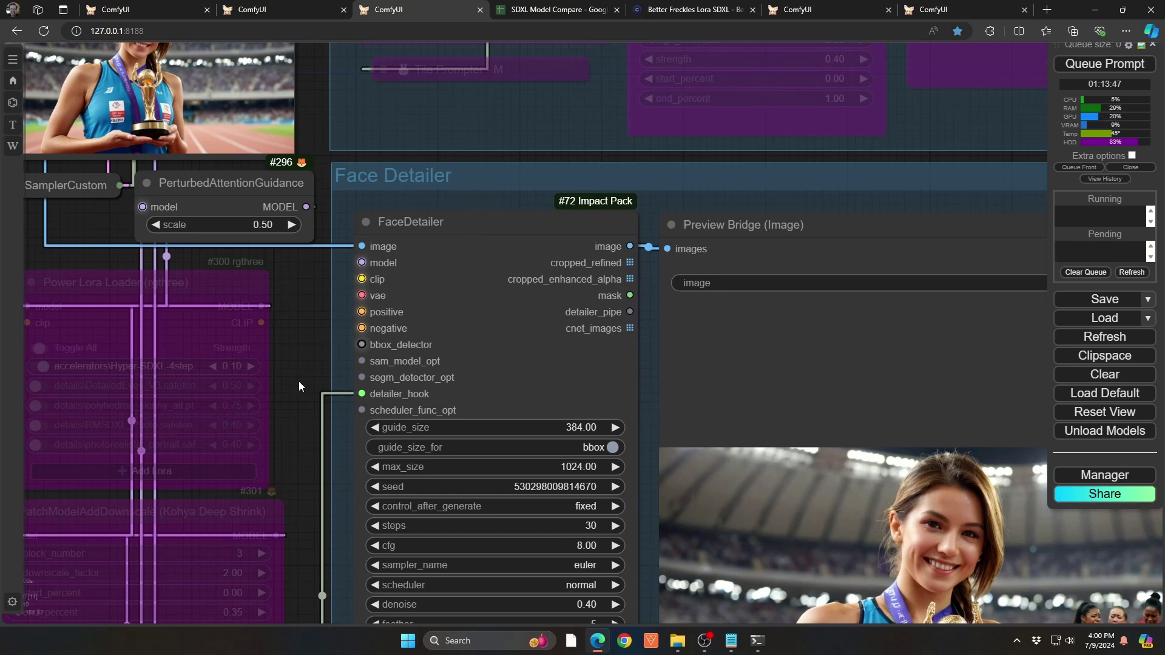
- Reveal hook provider #329 (area ascending, take_start 0, take_count 4), lower FaceDetailer widgets and the preview
drag(299, 381, 300, 249)
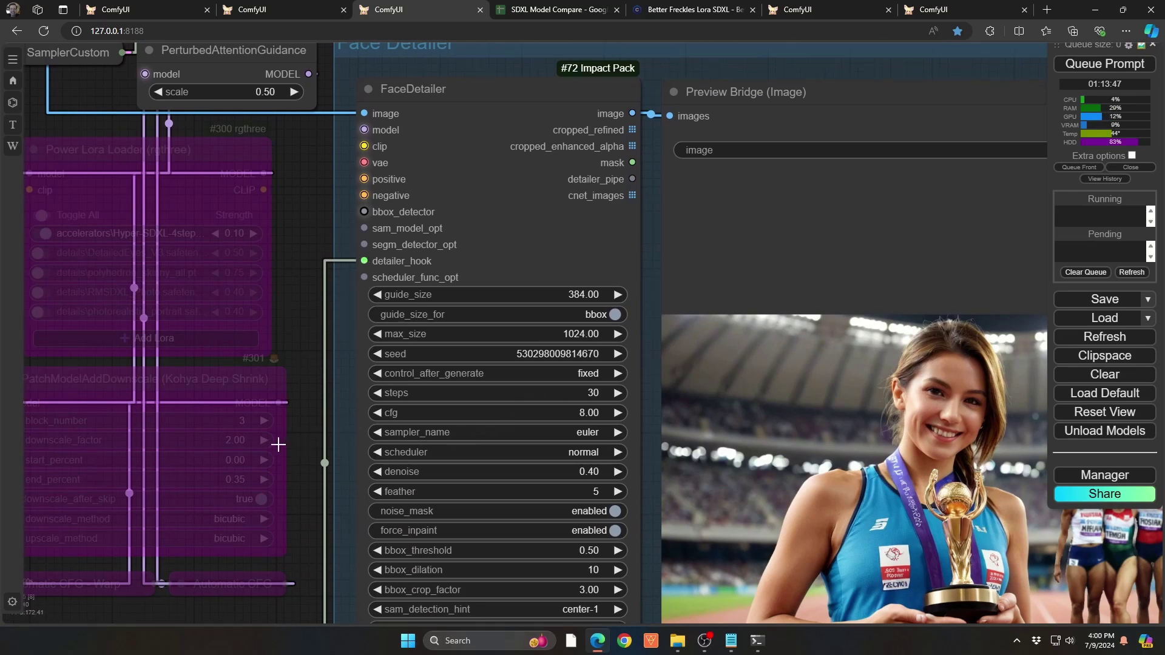
drag(300, 517, 464, 184)
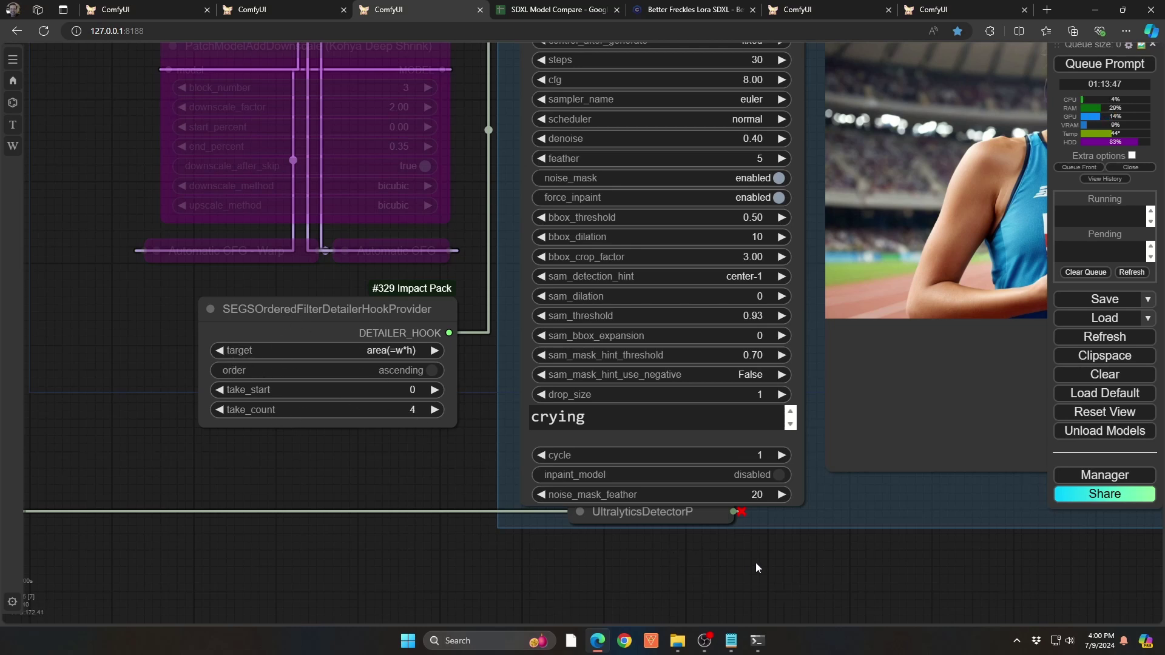
drag(920, 549, 596, 606)
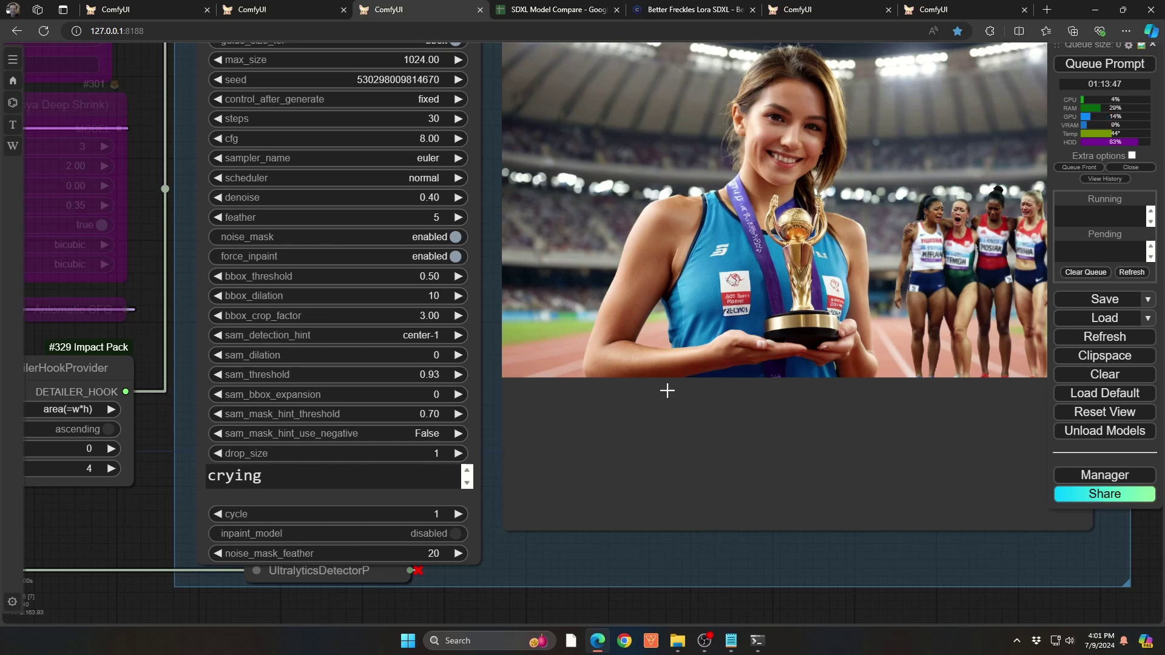
drag(1160, 539, 897, 621)
scroll(733, 340, up, 10)
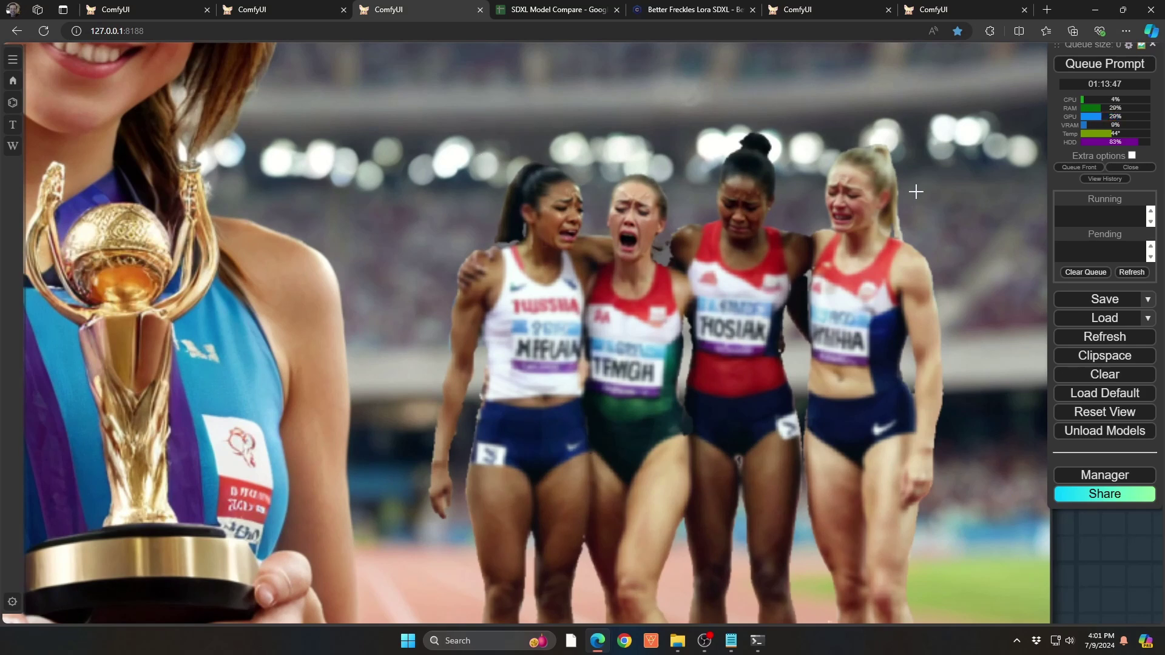
scroll(767, 281, down, 10)
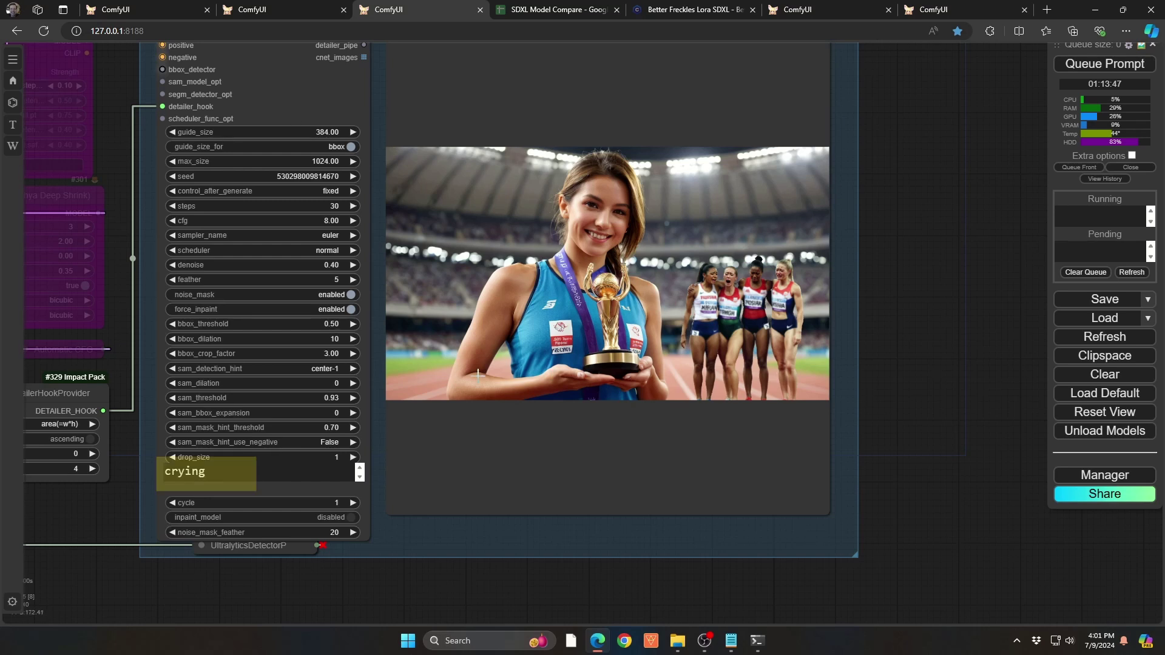
click(186, 479)
key(ctrl+a)
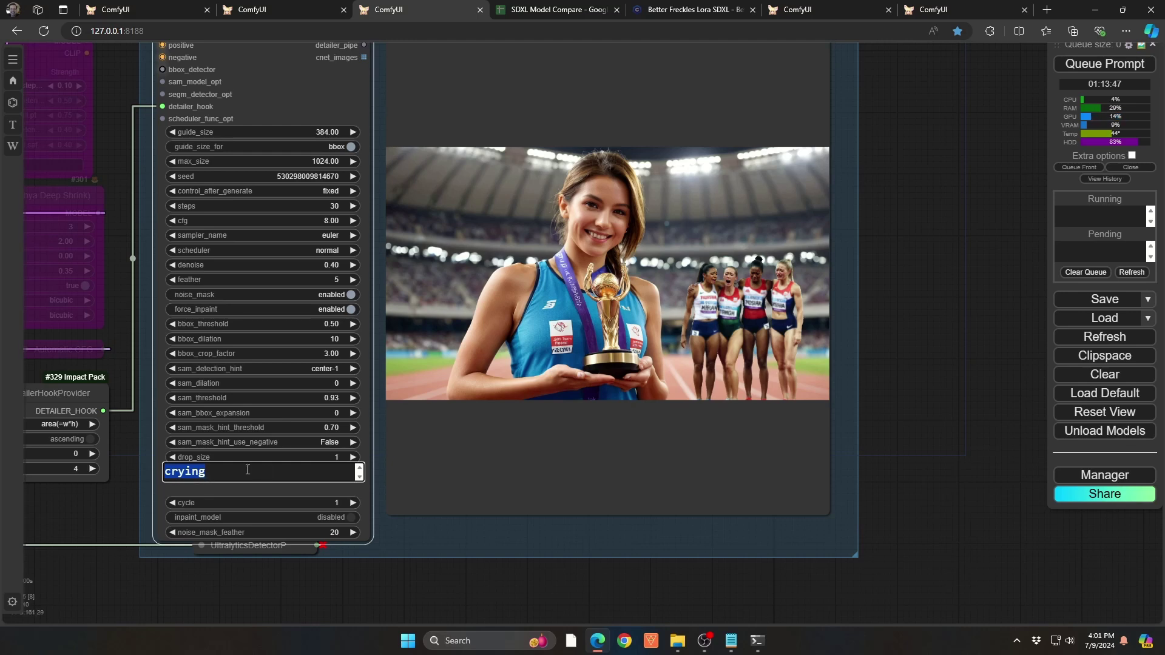
scroll(531, 396, down, 2)
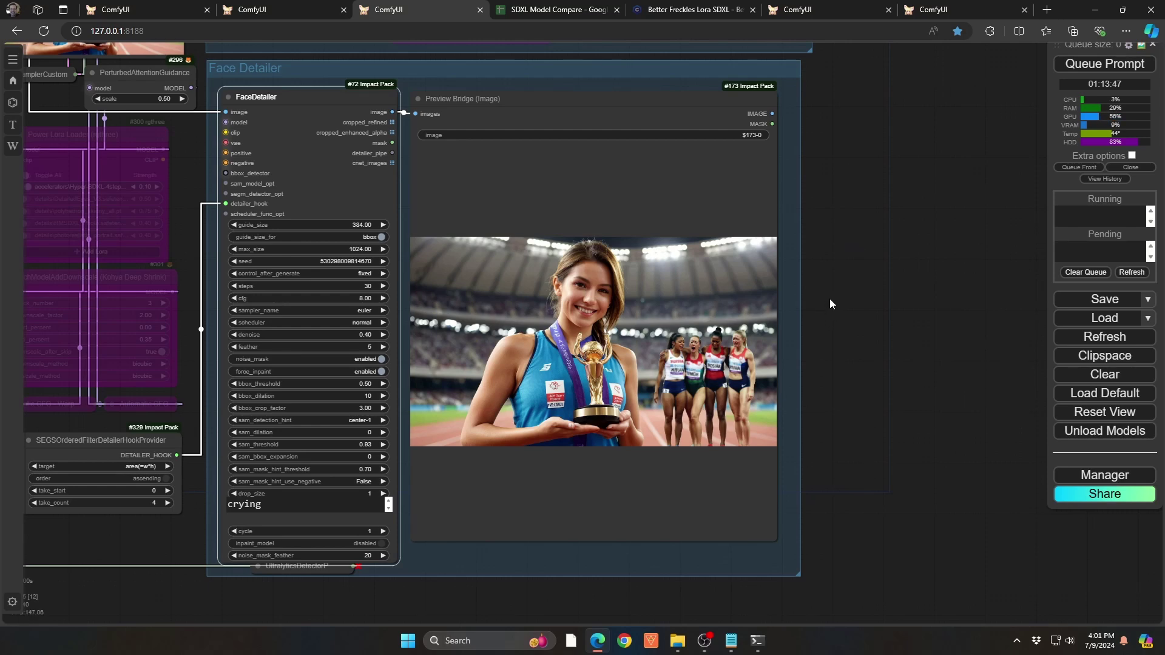
key(ctrl+5)
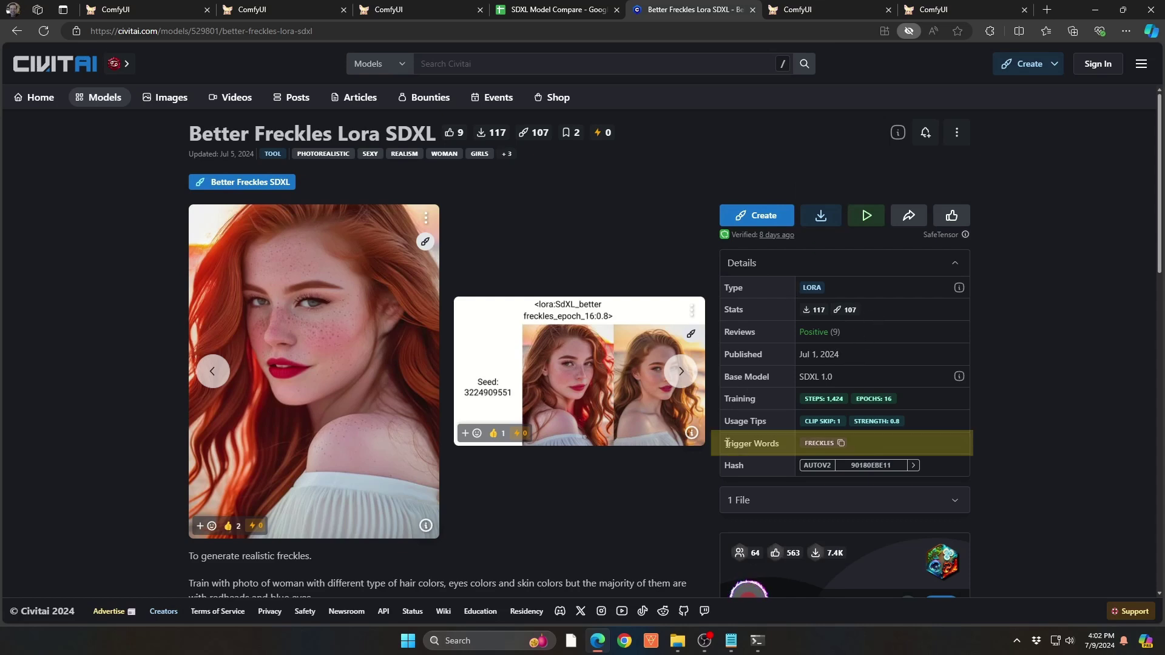
- Highlight the Trigger Words row showing FRECKLES on Civitai, then return to the ComfyUI tags workflow
drag(725, 446, 784, 446)
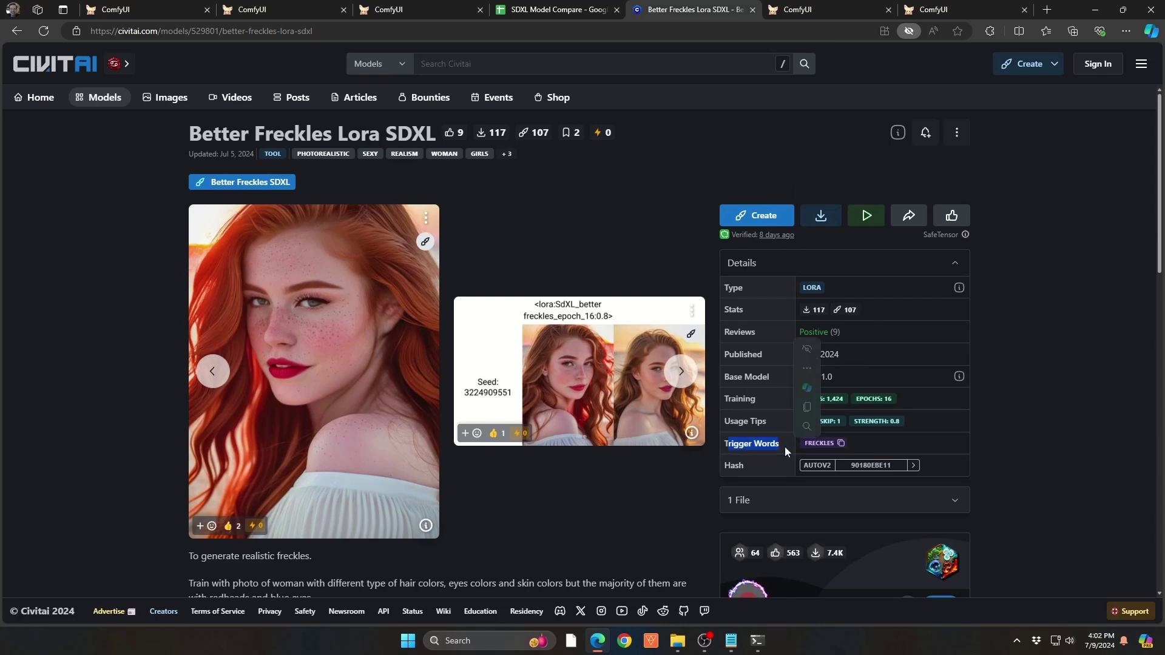
double_click(731, 447)
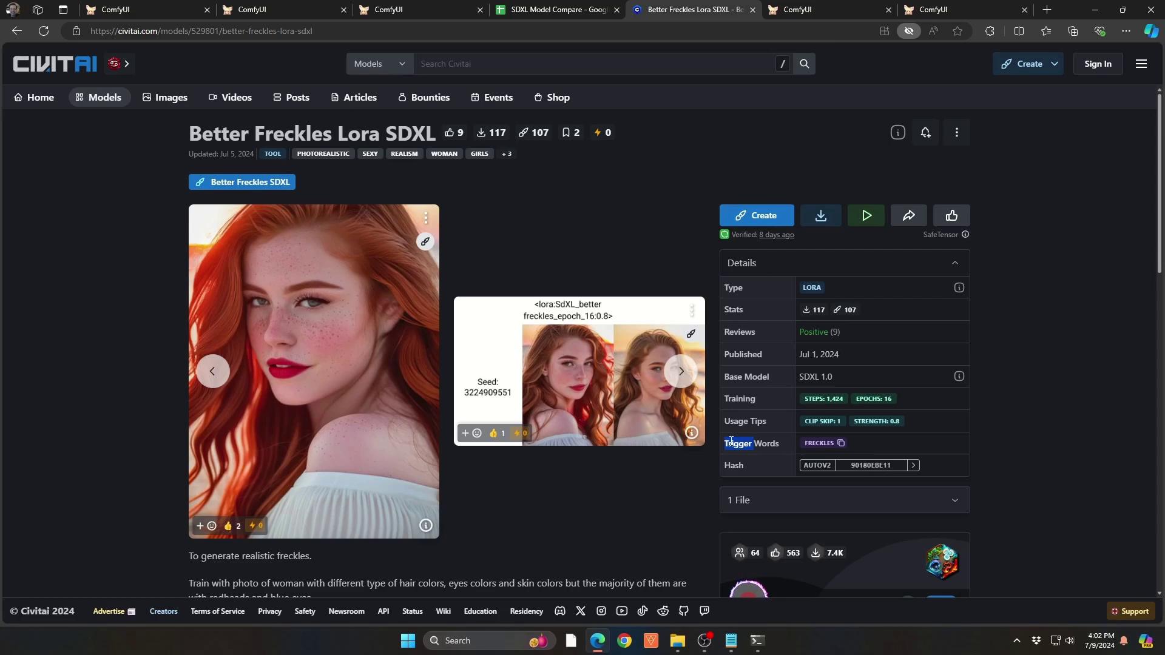
key(ctrl+Tab)
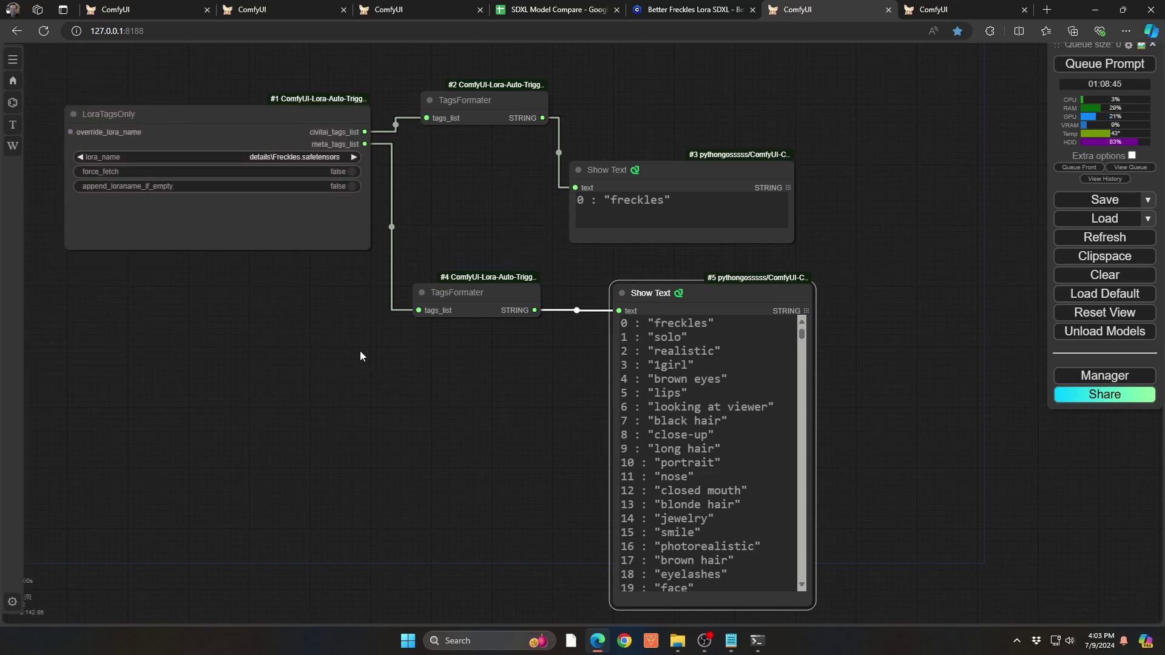
- Check the LoraTagsOnly LoRA list, keeping details\Freckles.safetensors selected
scroll(246, 320, up, 5)
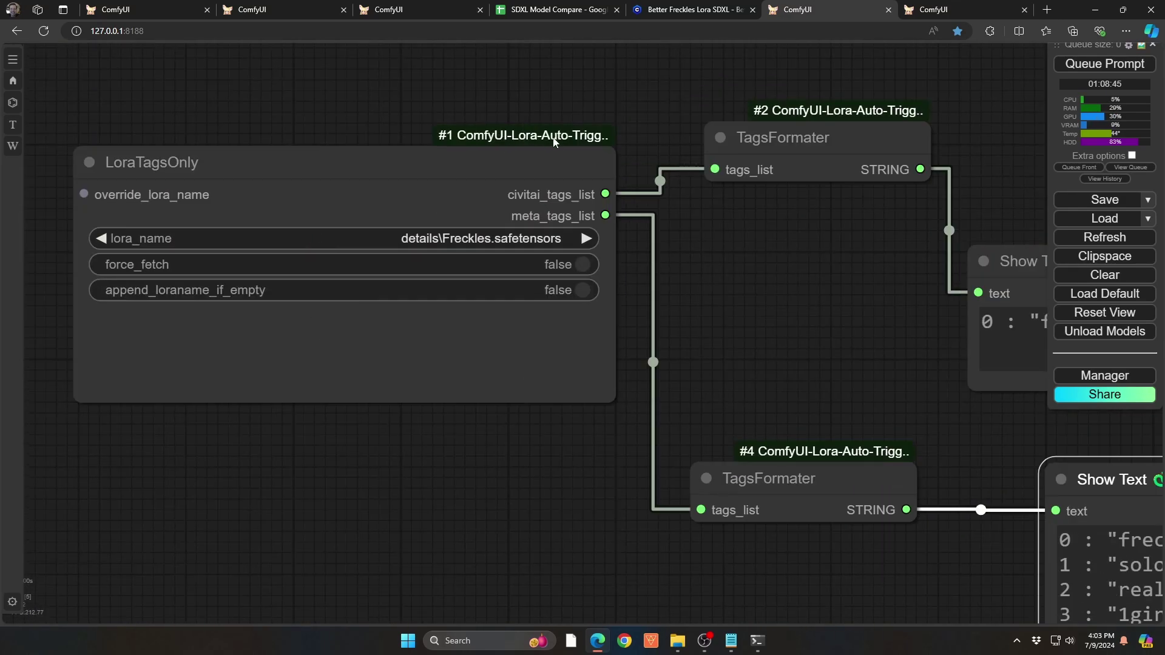
click(429, 239)
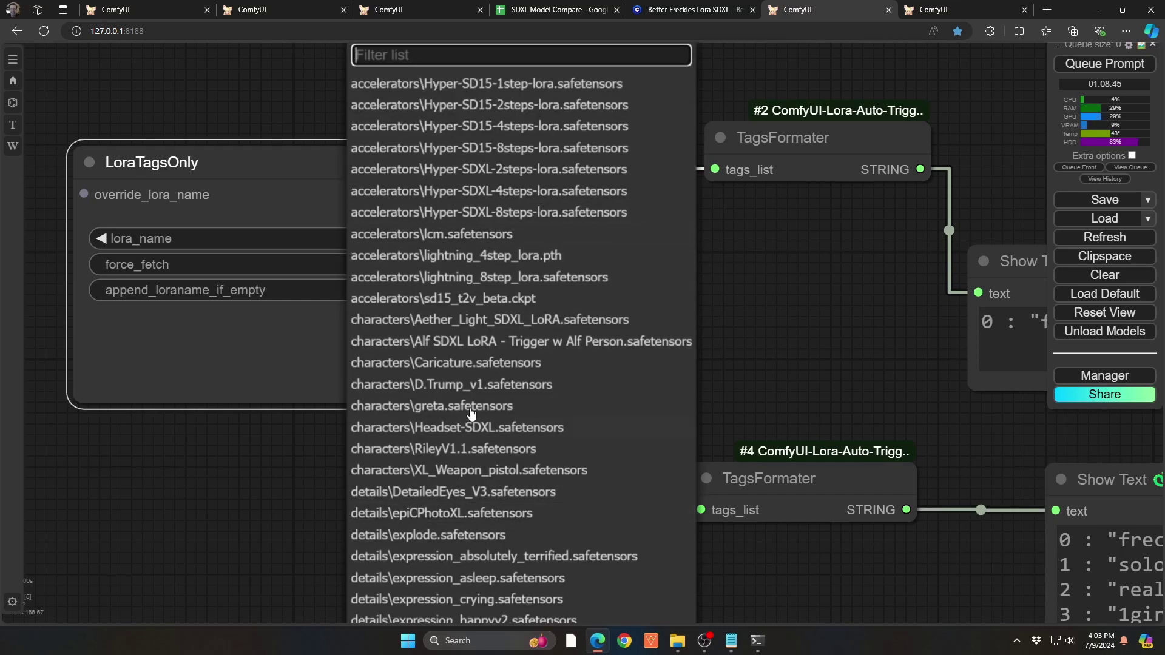
click(752, 272)
- Pan across the TagsFormater Show Text outputs listing freckles tags and the LoraTagsOnly settings
drag(752, 272, 474, 287)
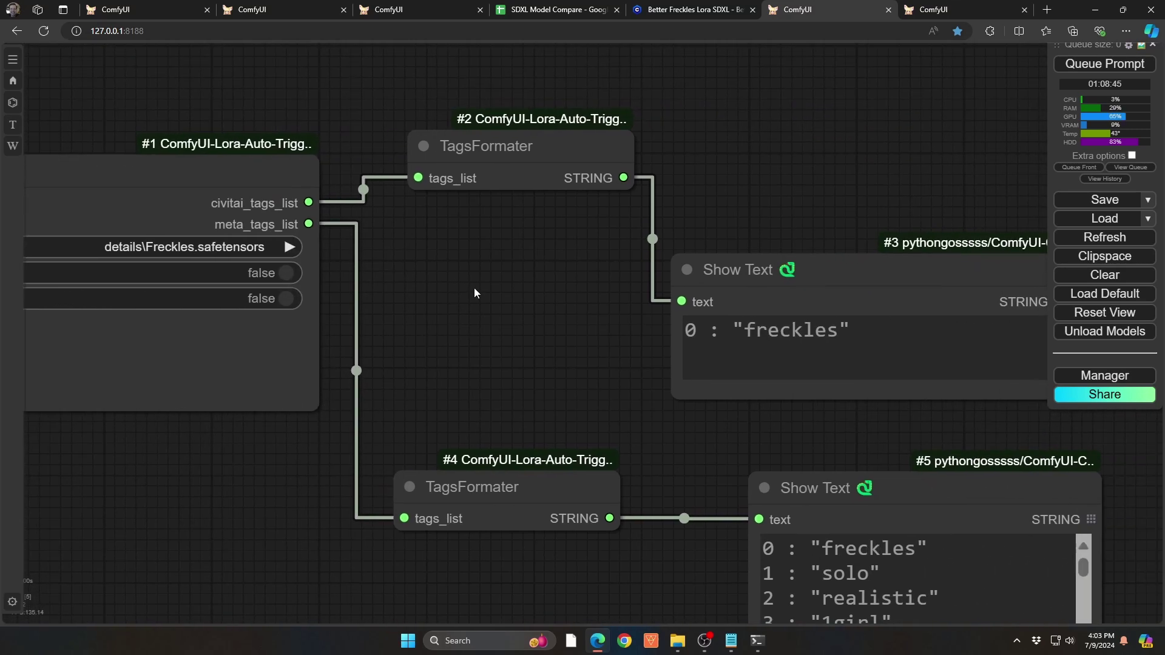
click(447, 139)
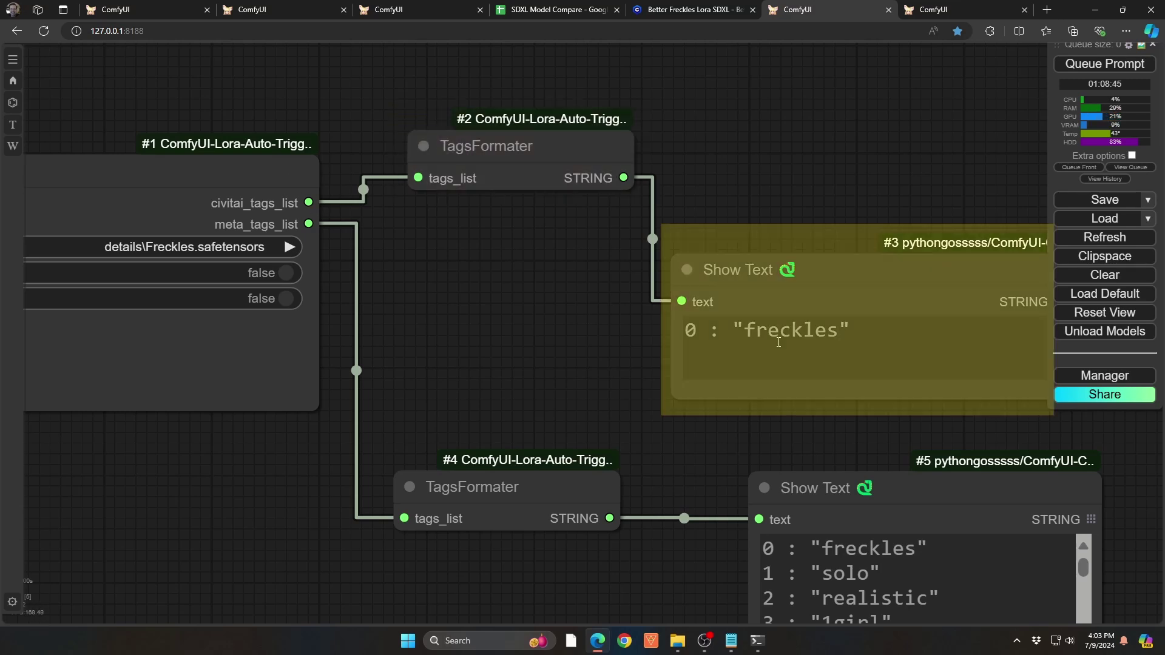
drag(610, 352, 463, 326)
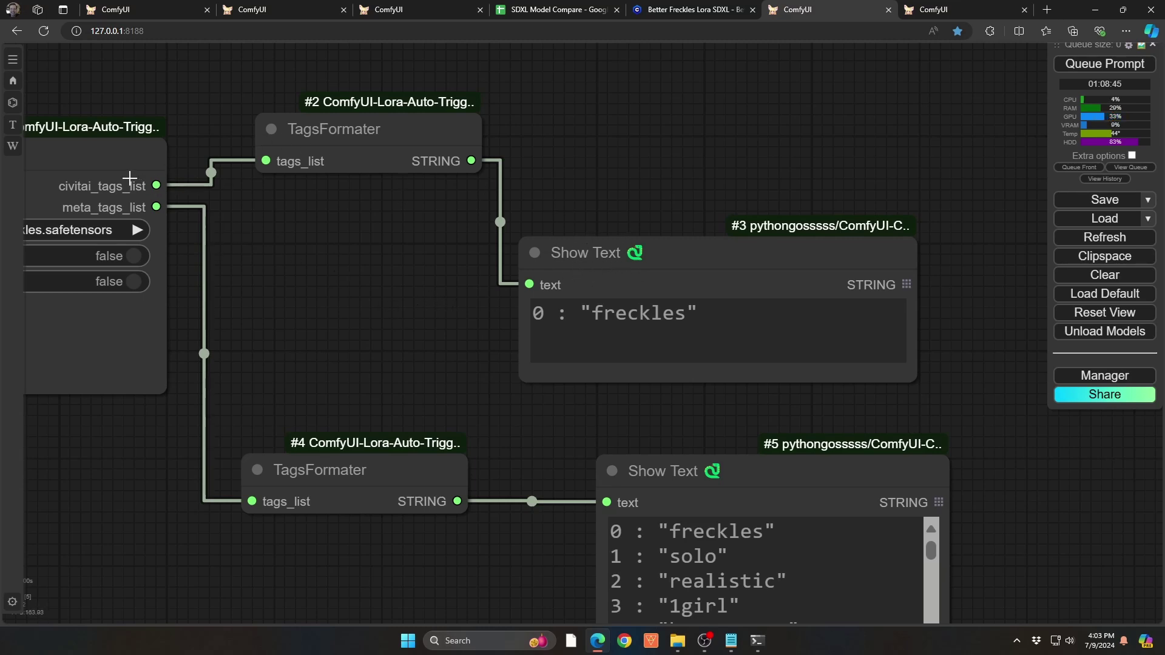
drag(343, 304, 485, 285)
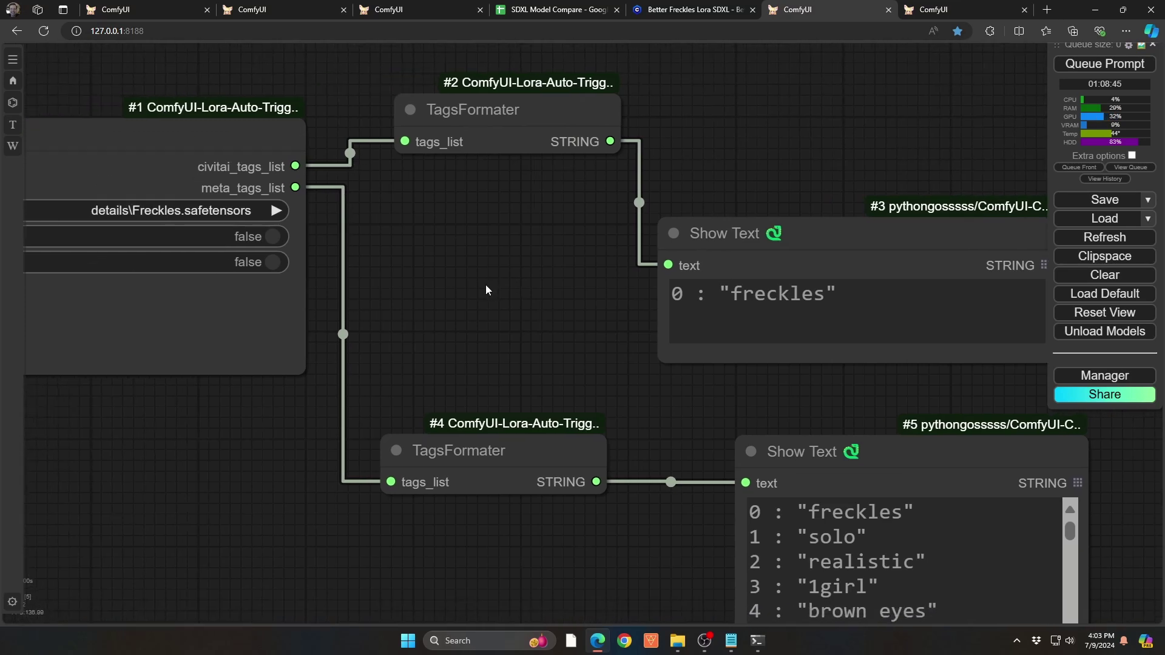
drag(389, 285, 636, 291)
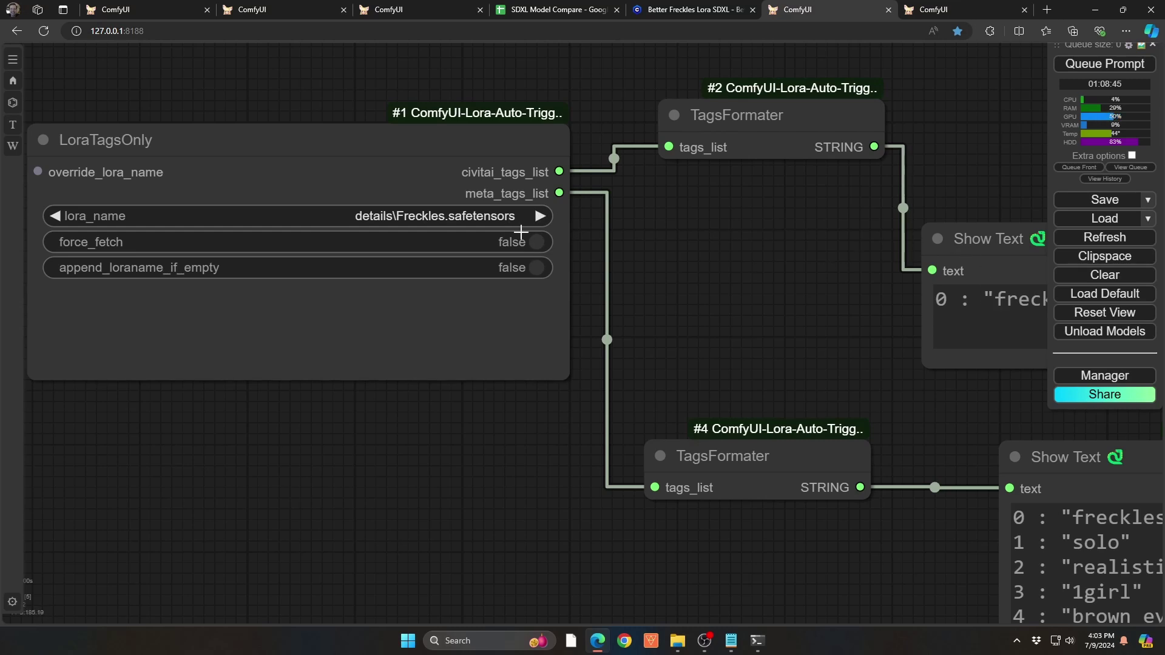
click(536, 242)
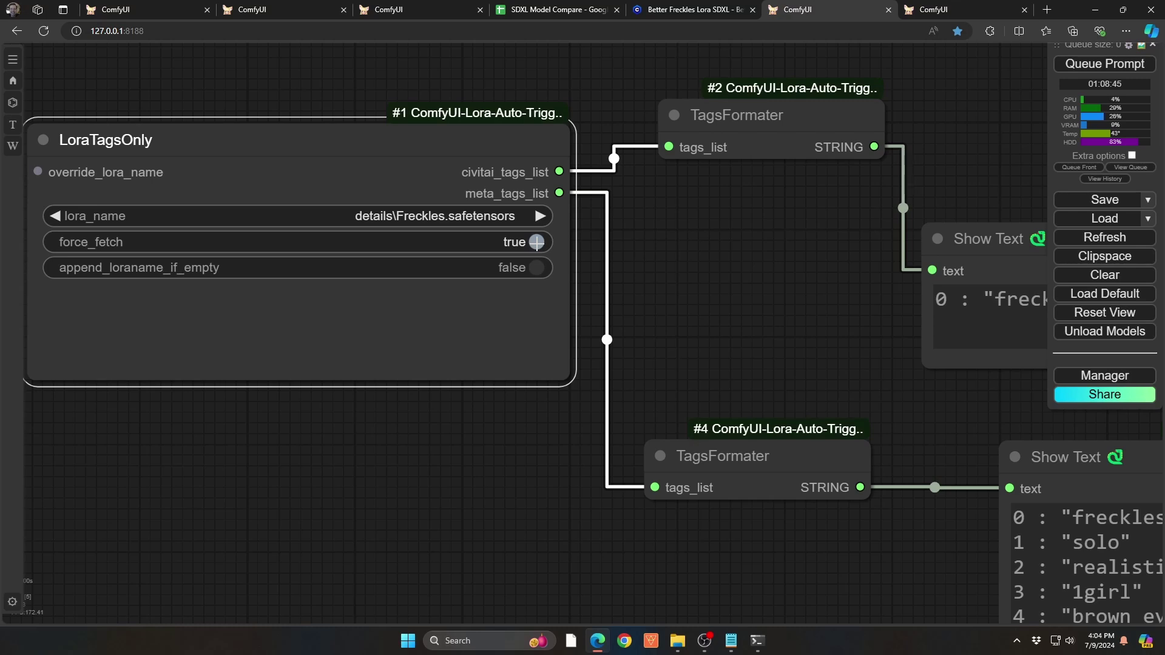
click(536, 242)
drag(813, 329, 598, 175)
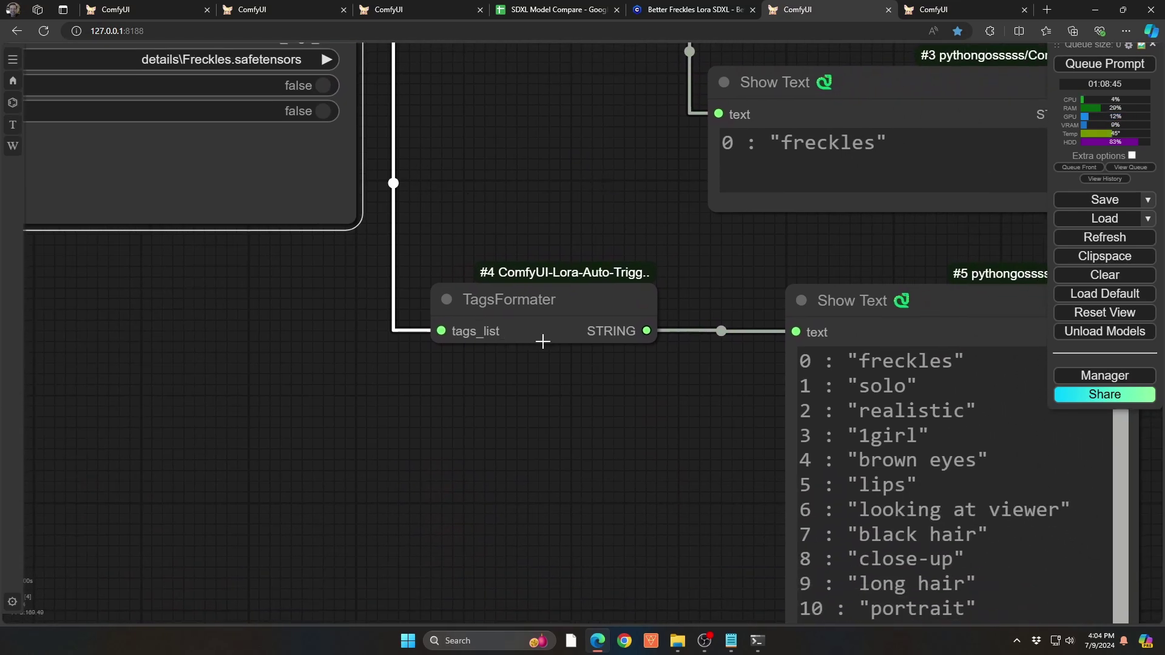
drag(670, 418, 428, 256)
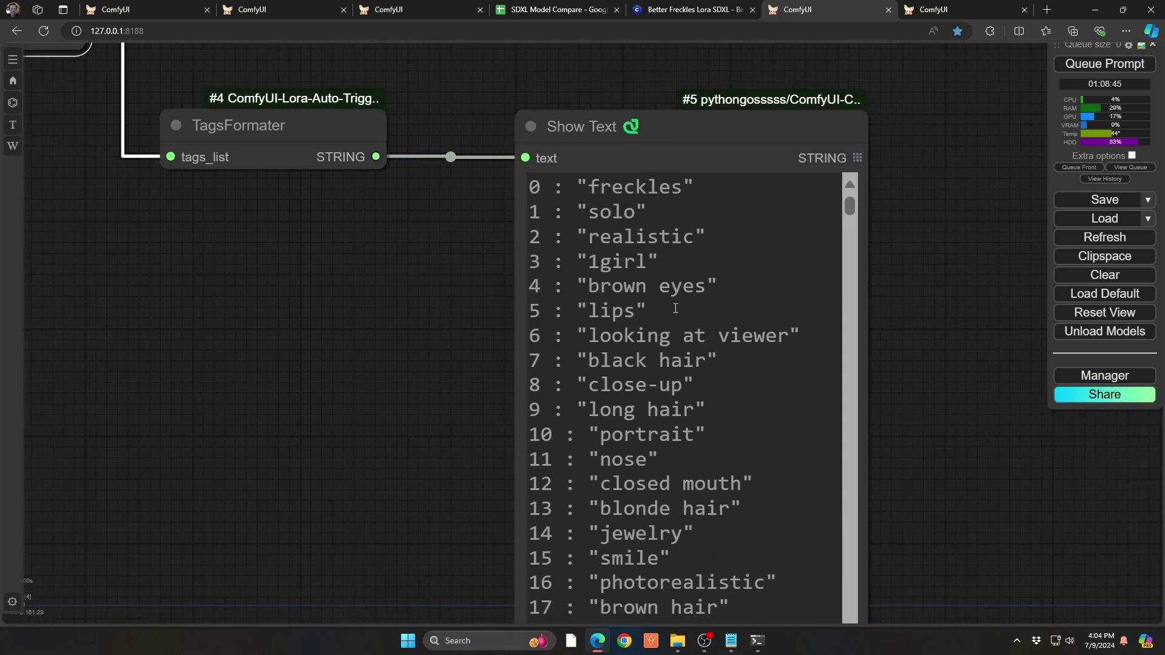
scroll(681, 321, down, 15)
scroll(681, 321, down, 5)
scroll(681, 321, up, 20)
drag(935, 197, 971, 448)
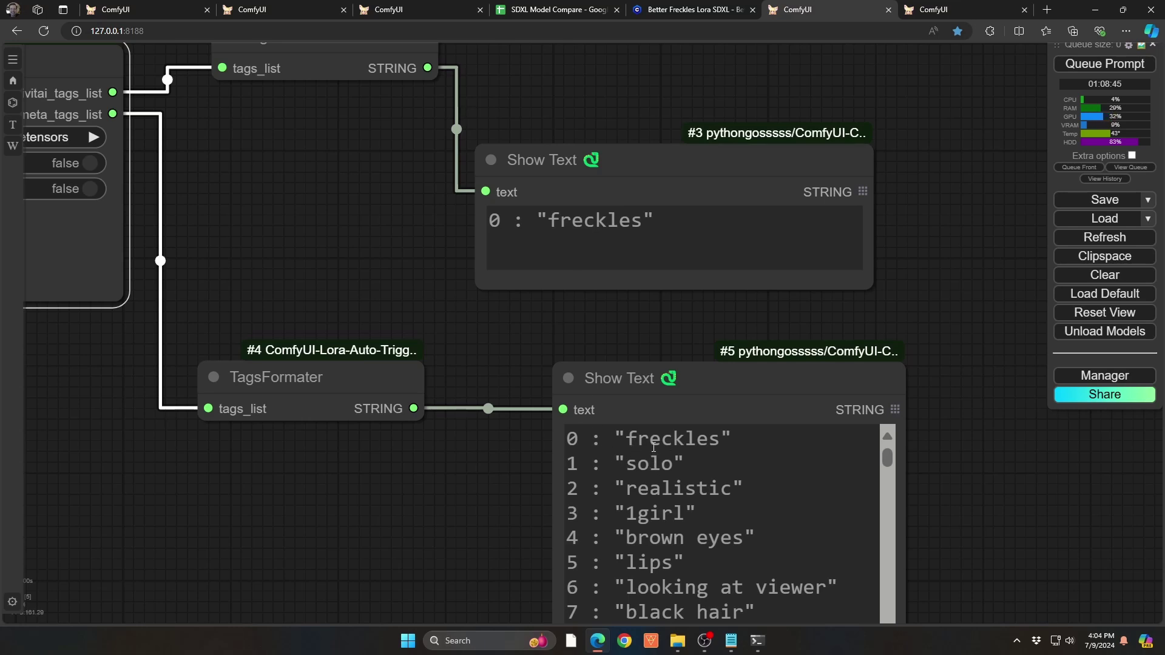
drag(418, 270, 505, 322)
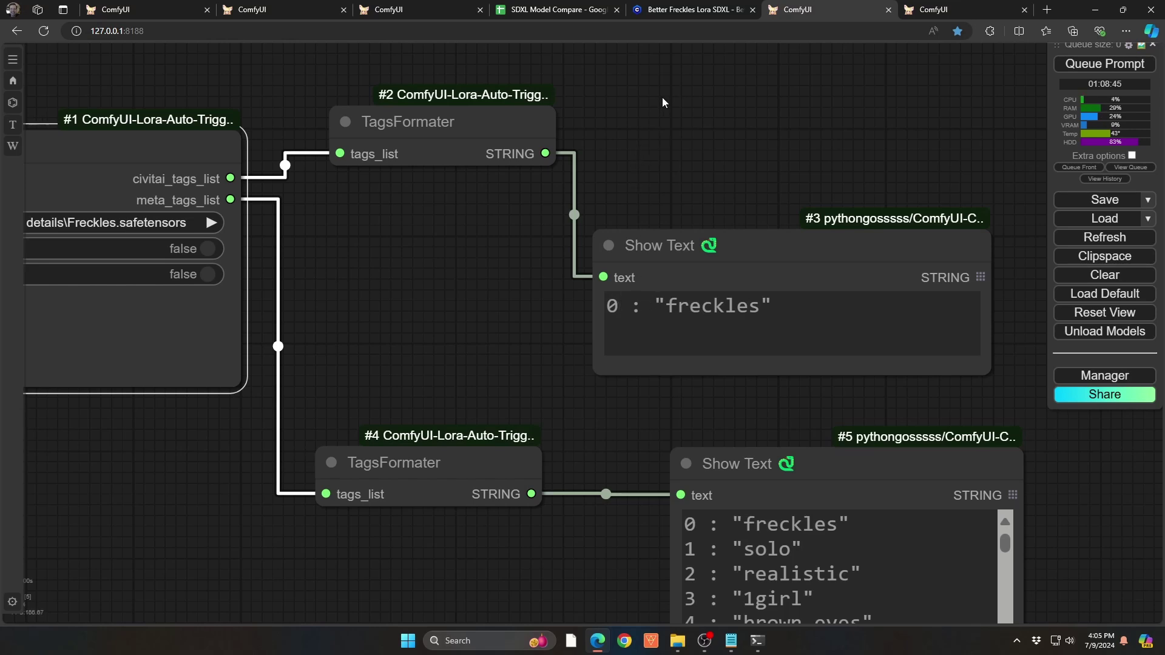
- Switch to the Better Freckles Lora SDXL Civitai page listing the FRECKLES trigger word
click(678, 12)
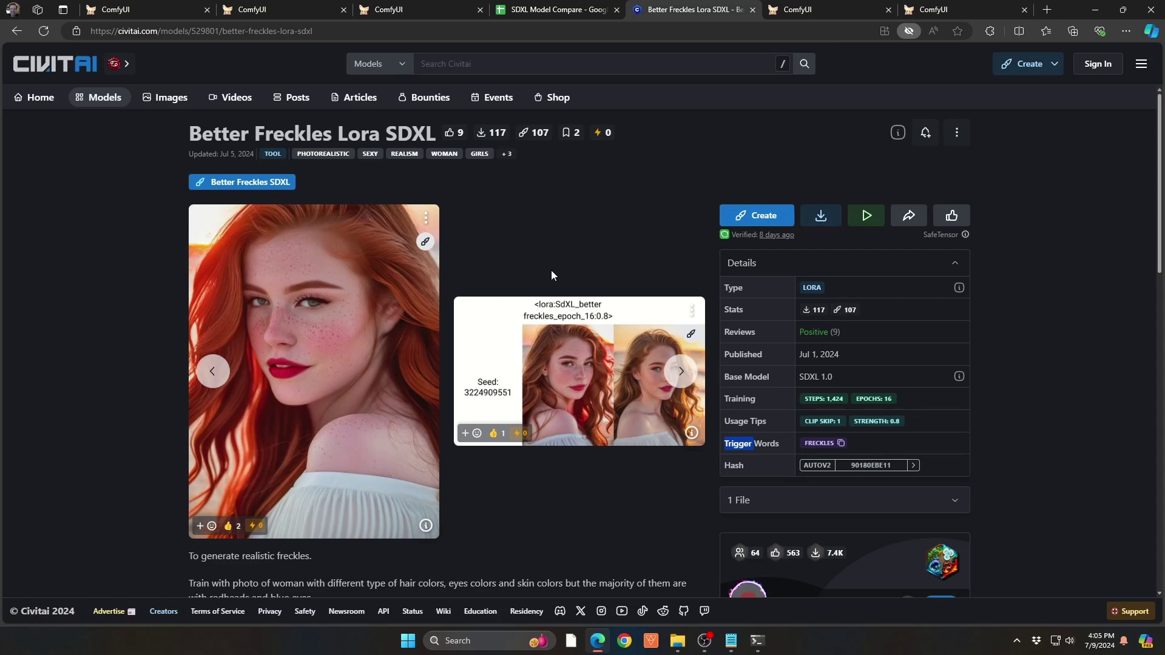
- In SDXL Model Compare, open the Crystals LoRA's Civitai page from its link, then close it
click(563, 11)
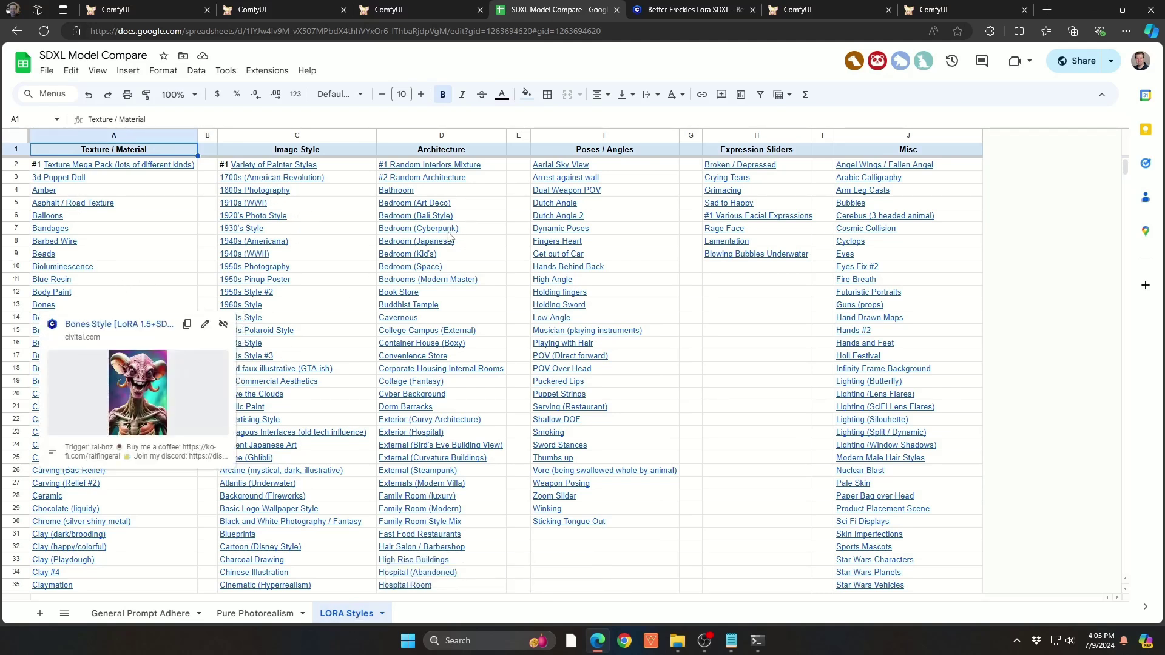
mouse_move(897, 202)
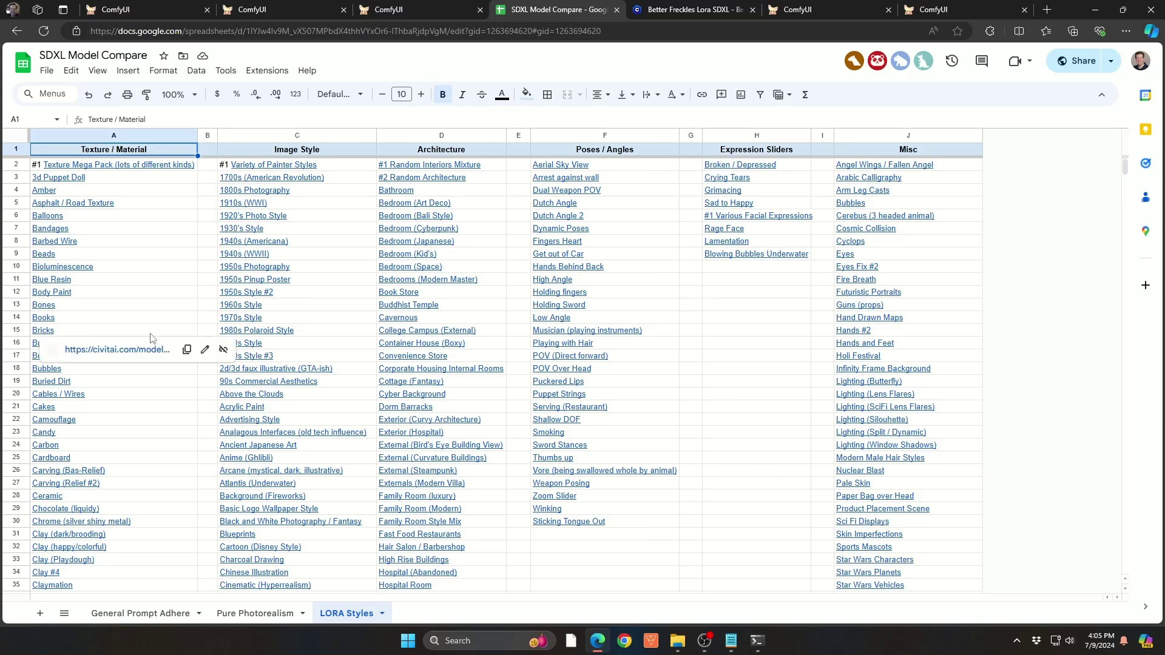
scroll(146, 343, down, 10)
scroll(145, 342, down, 3)
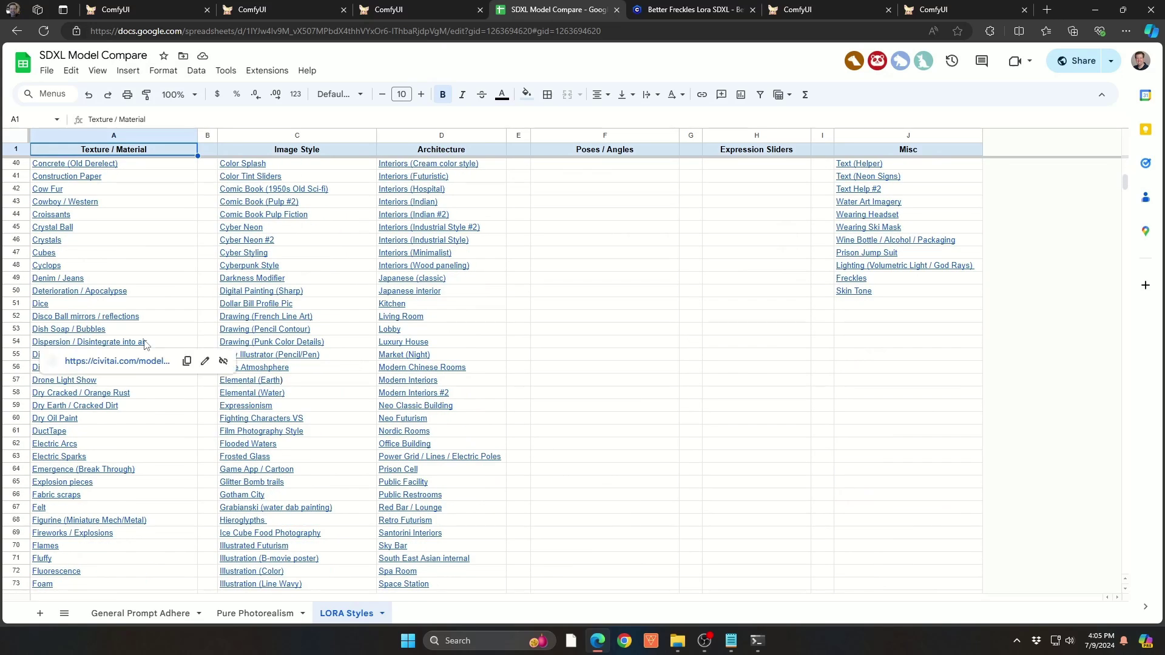
click(48, 243)
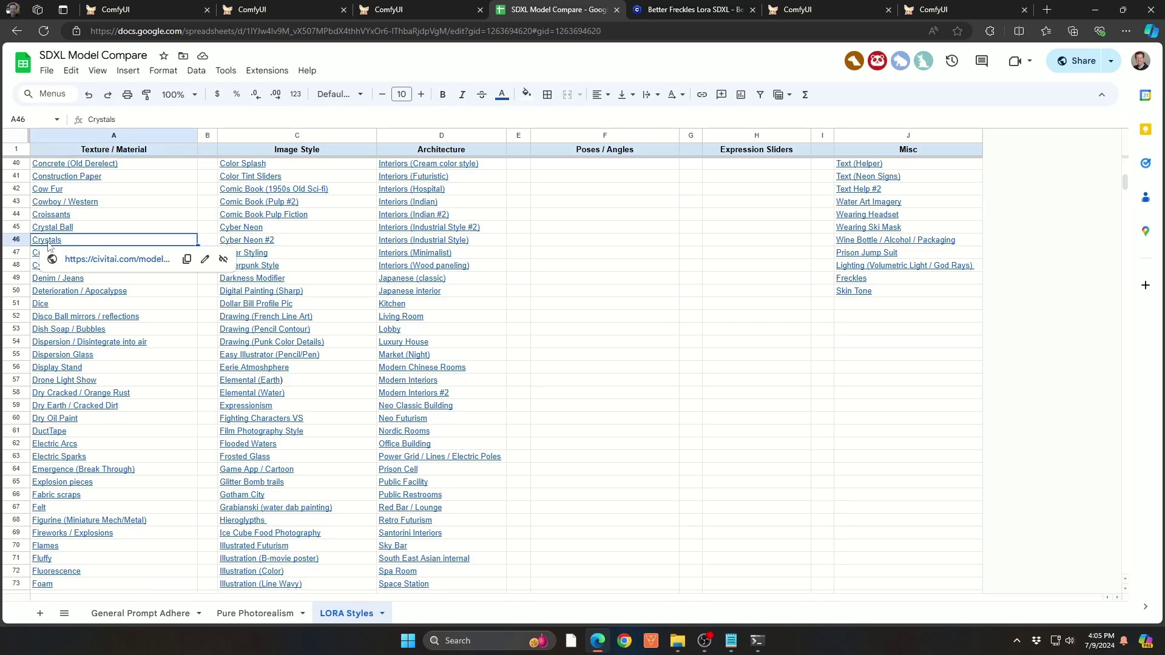
click(100, 259)
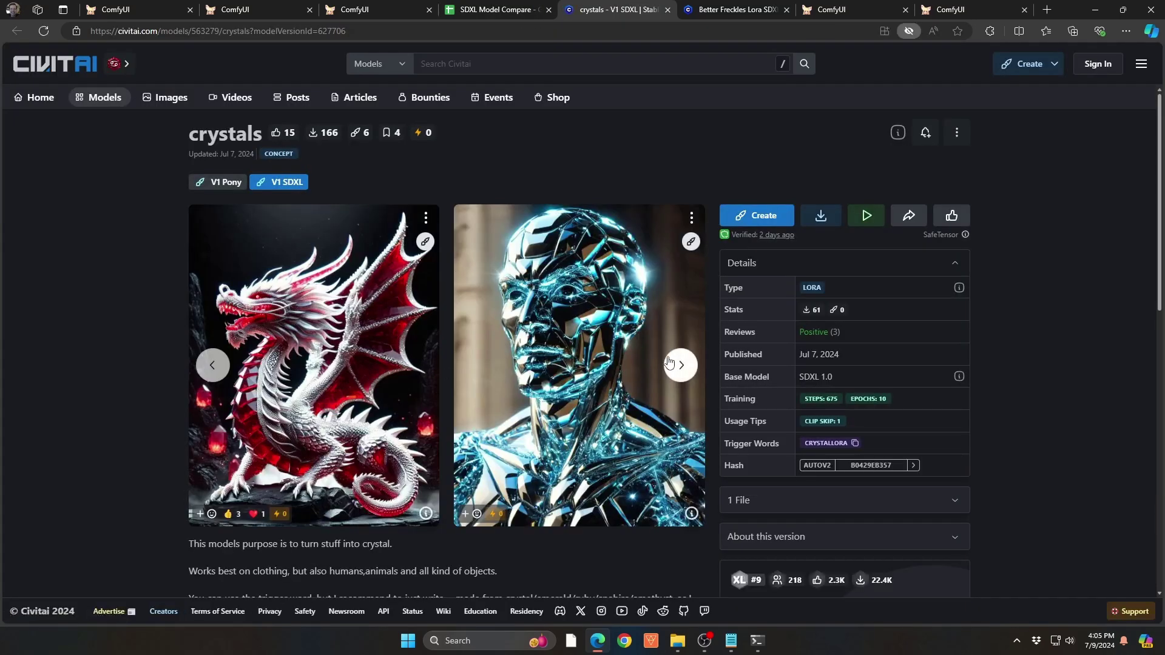
click(668, 11)
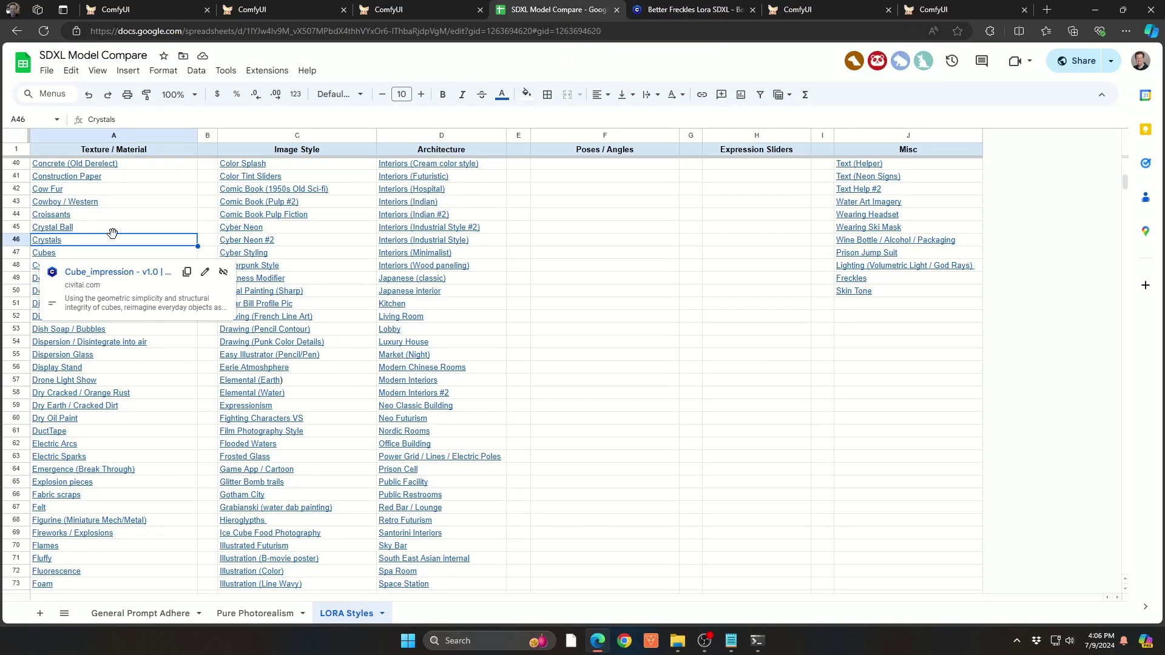
- Scroll back to the top of LORA Styles and select the 1980s Style entry under Image Style
mouse_move(121, 231)
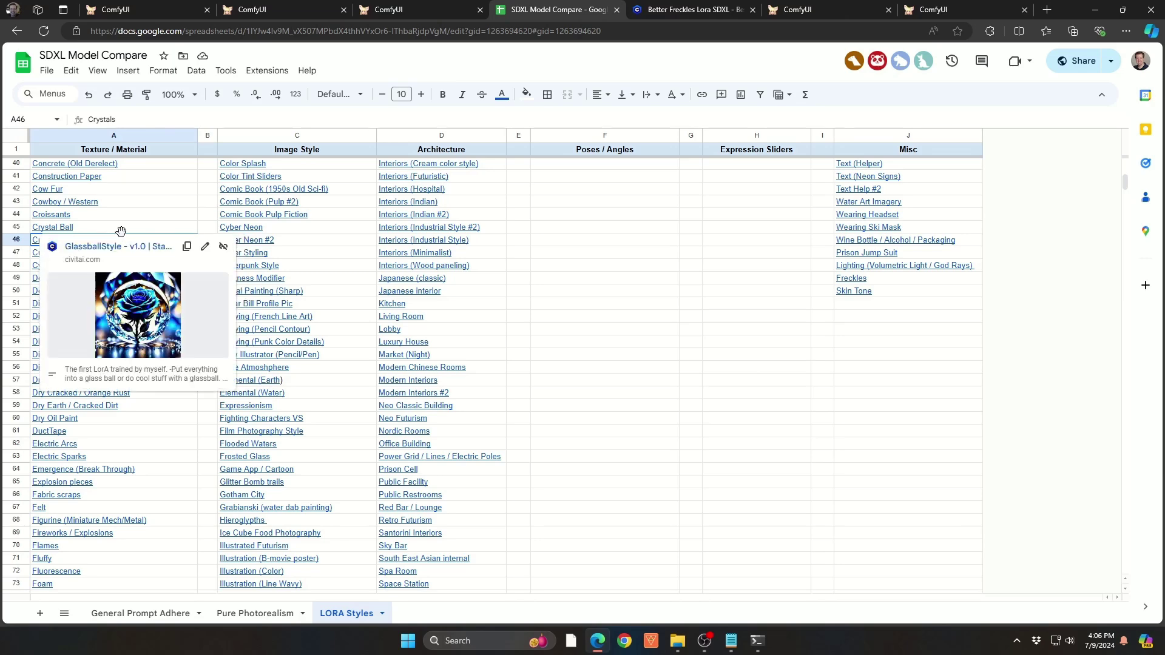
scroll(309, 301, down, 8)
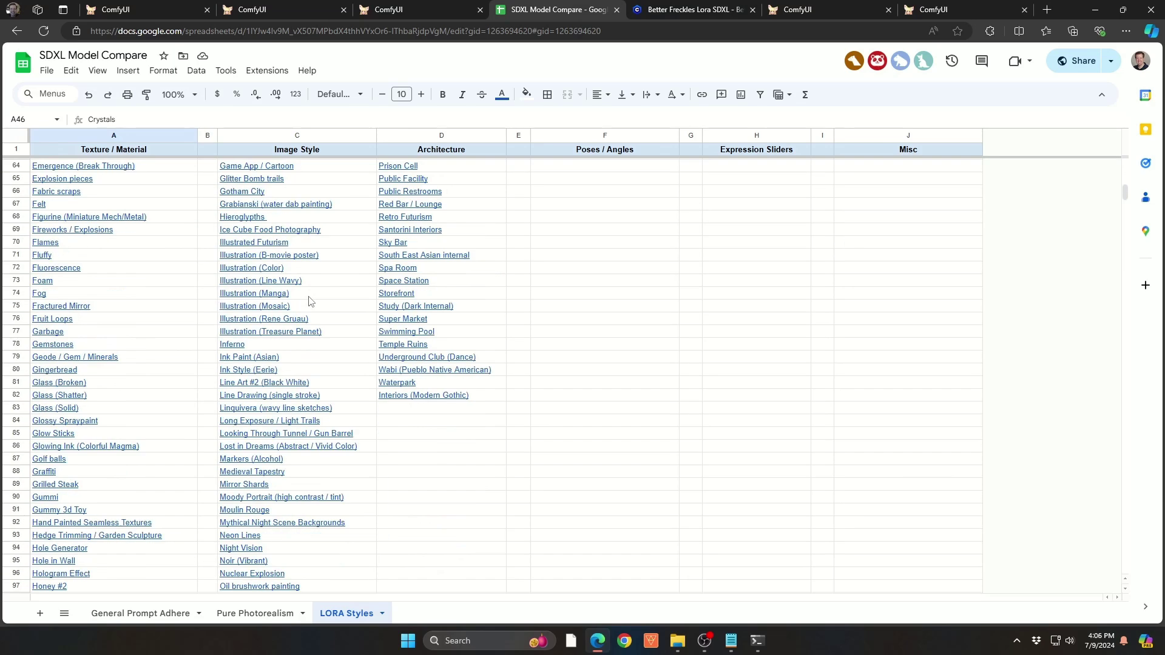
scroll(308, 302, up, 20)
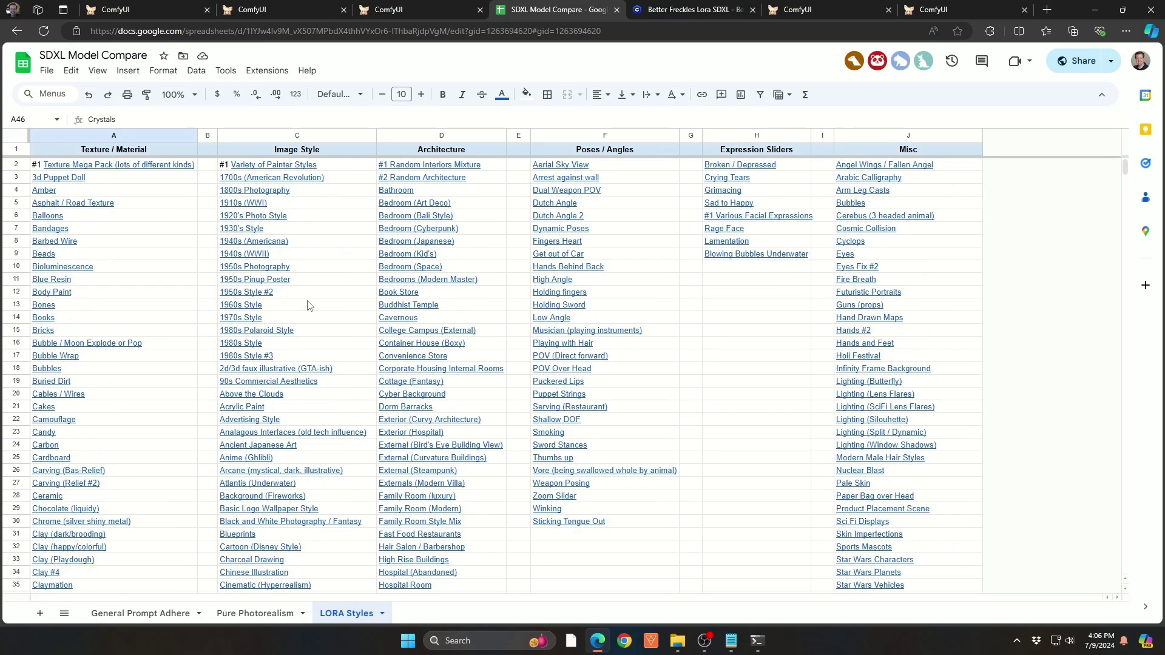
mouse_move(309, 303)
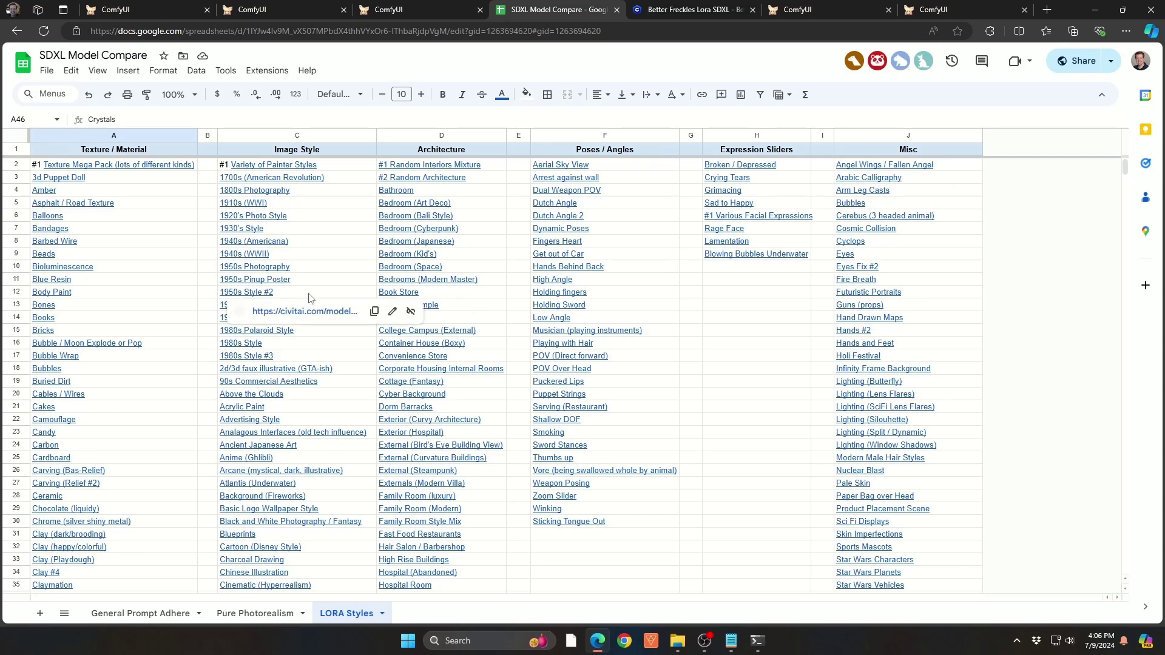
click(196, 343)
- Open the 1980's style XL LoRA page on Civitai and browse its example images
click(265, 344)
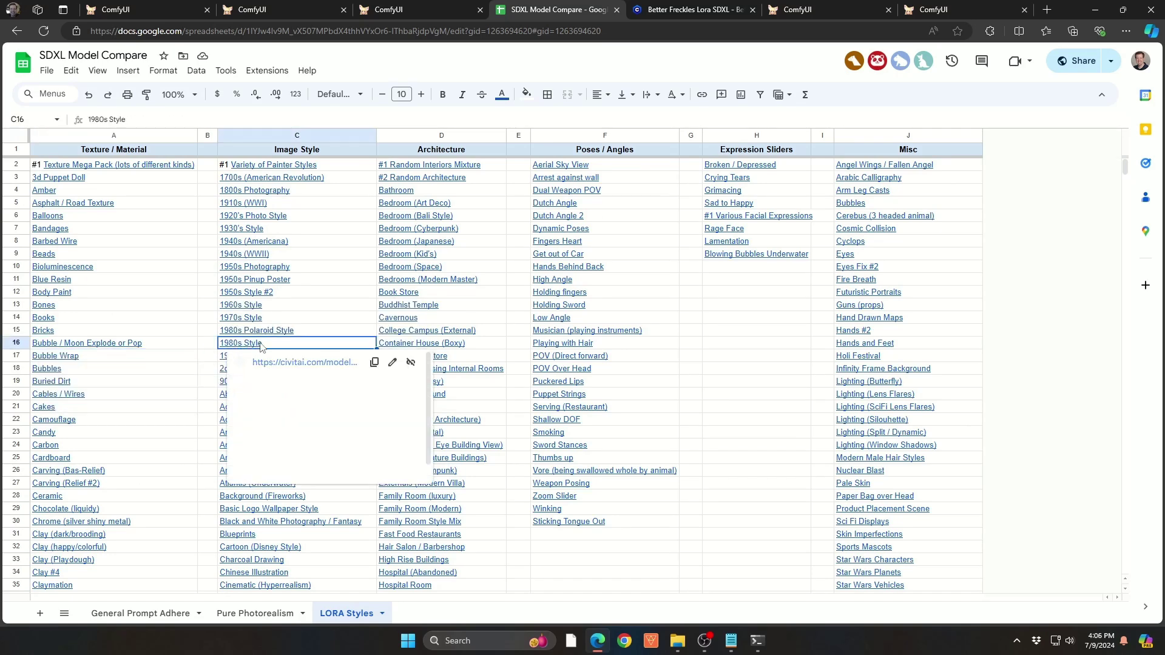
click(285, 362)
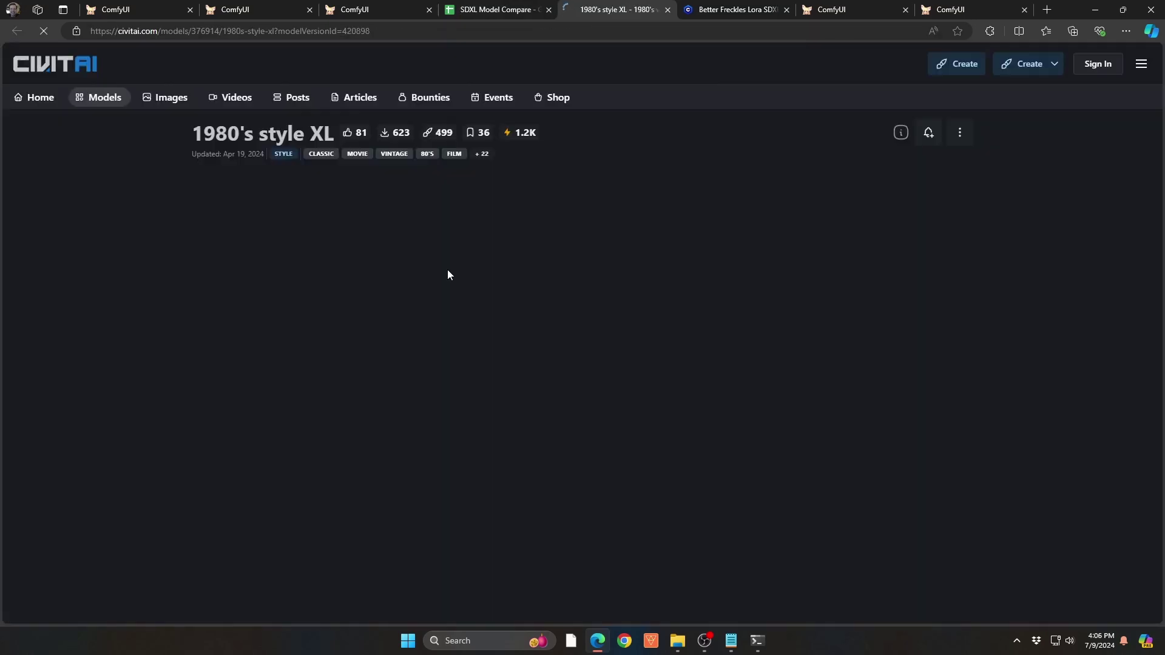
click(692, 344)
click(695, 347)
click(694, 347)
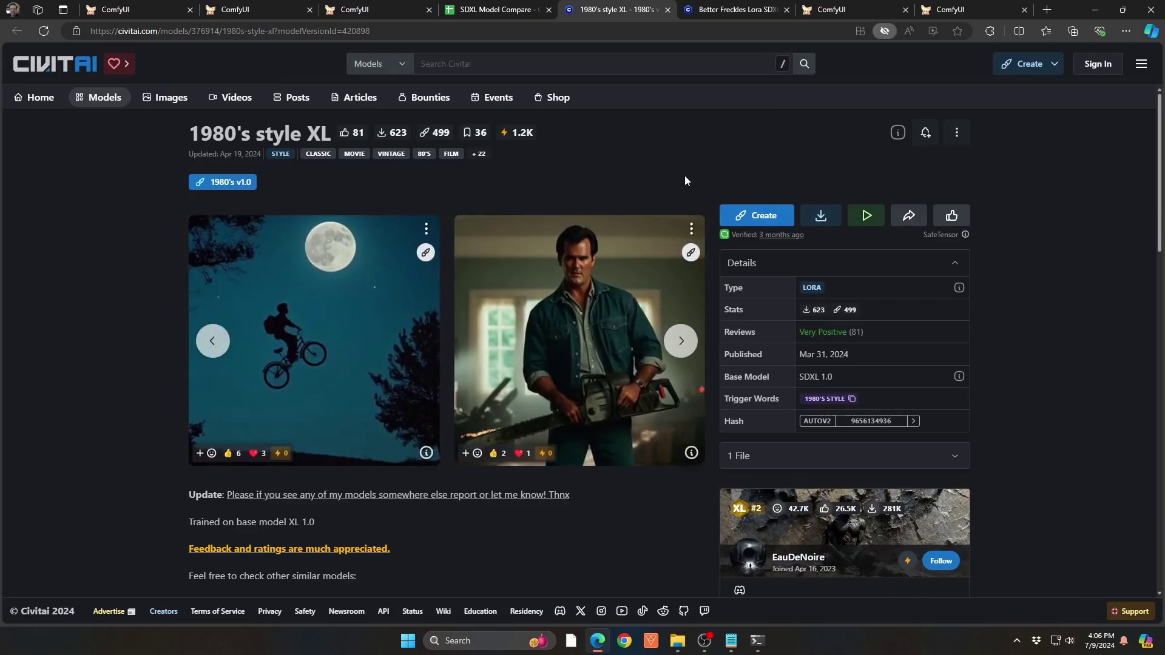
- Return to the LORA Styles sheet and select empty cell H14
key(ctrl+shift+Tab)
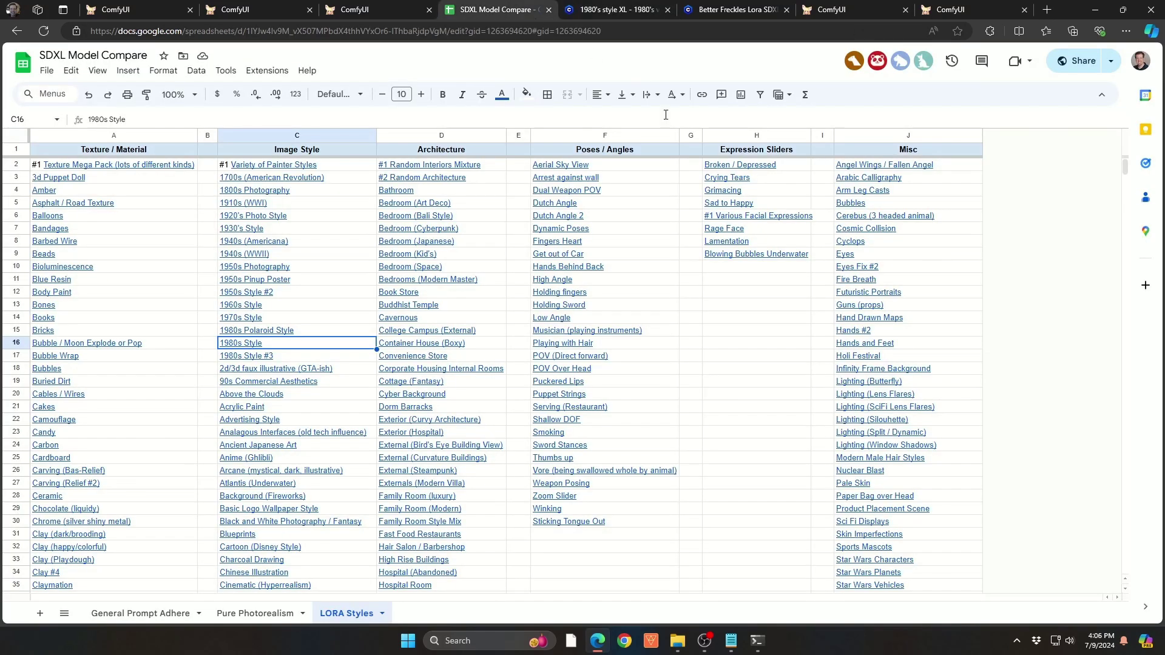
mouse_move(960, 246)
mouse_move(560, 292)
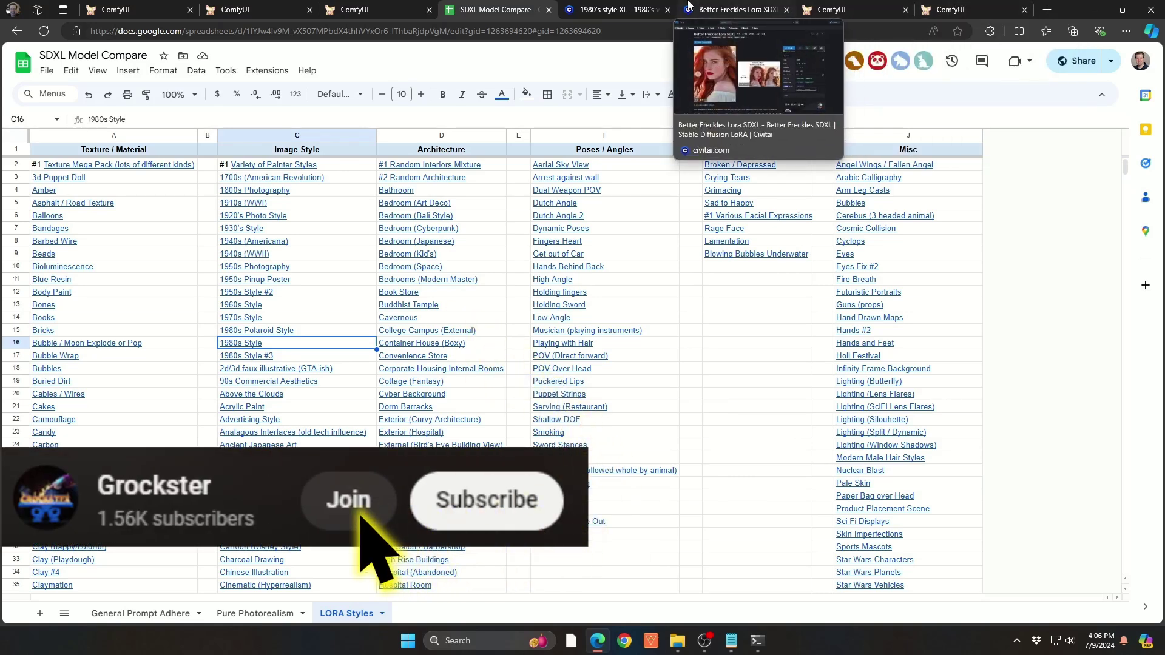
click(722, 318)
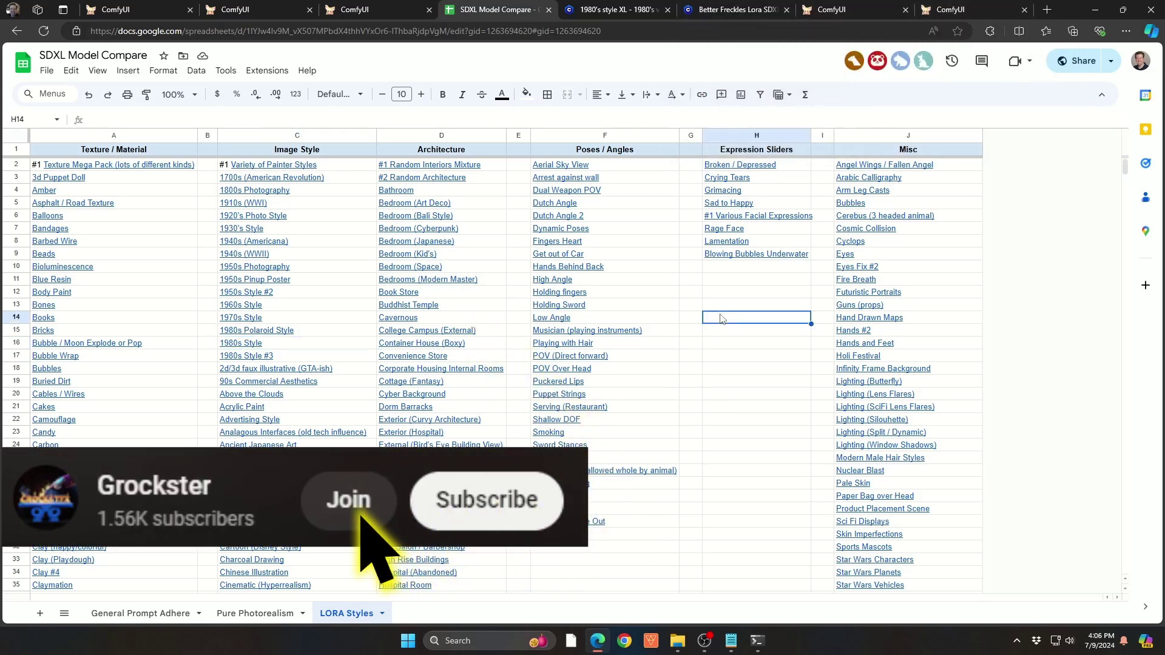